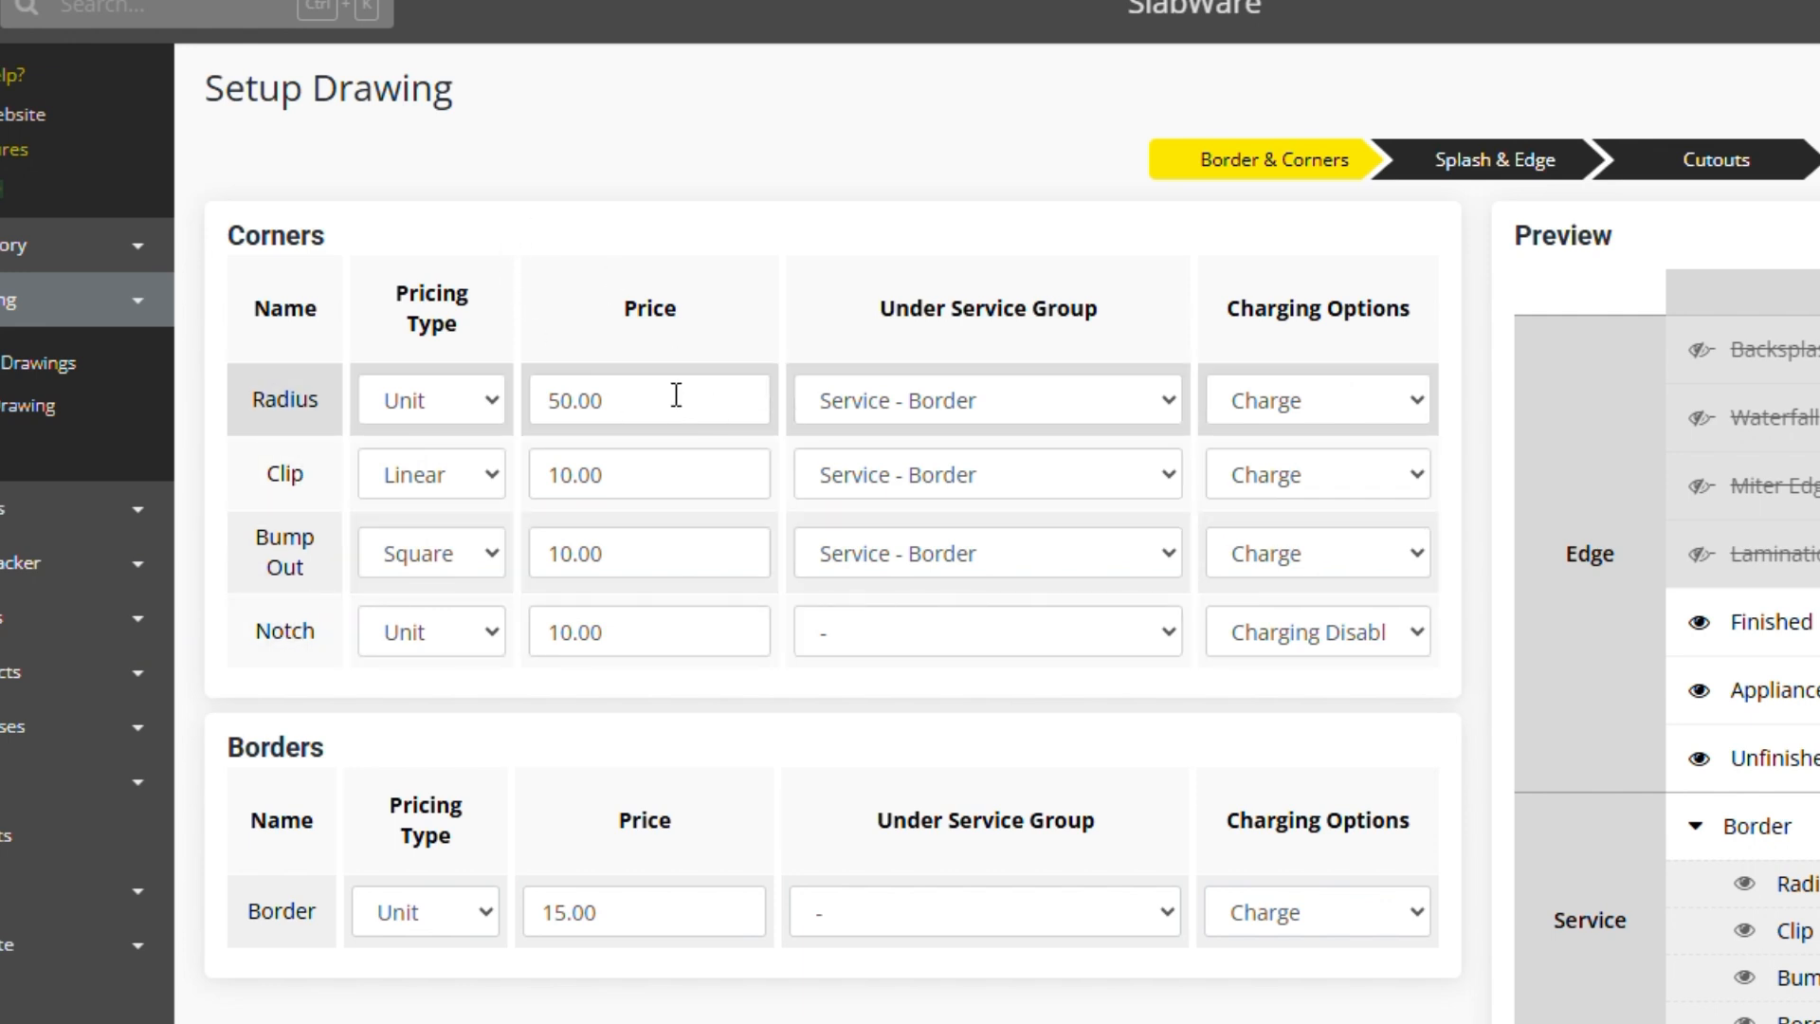
Examine the Radius corner's pricing type and charging options and the Border service group in the preview.
click(491, 405)
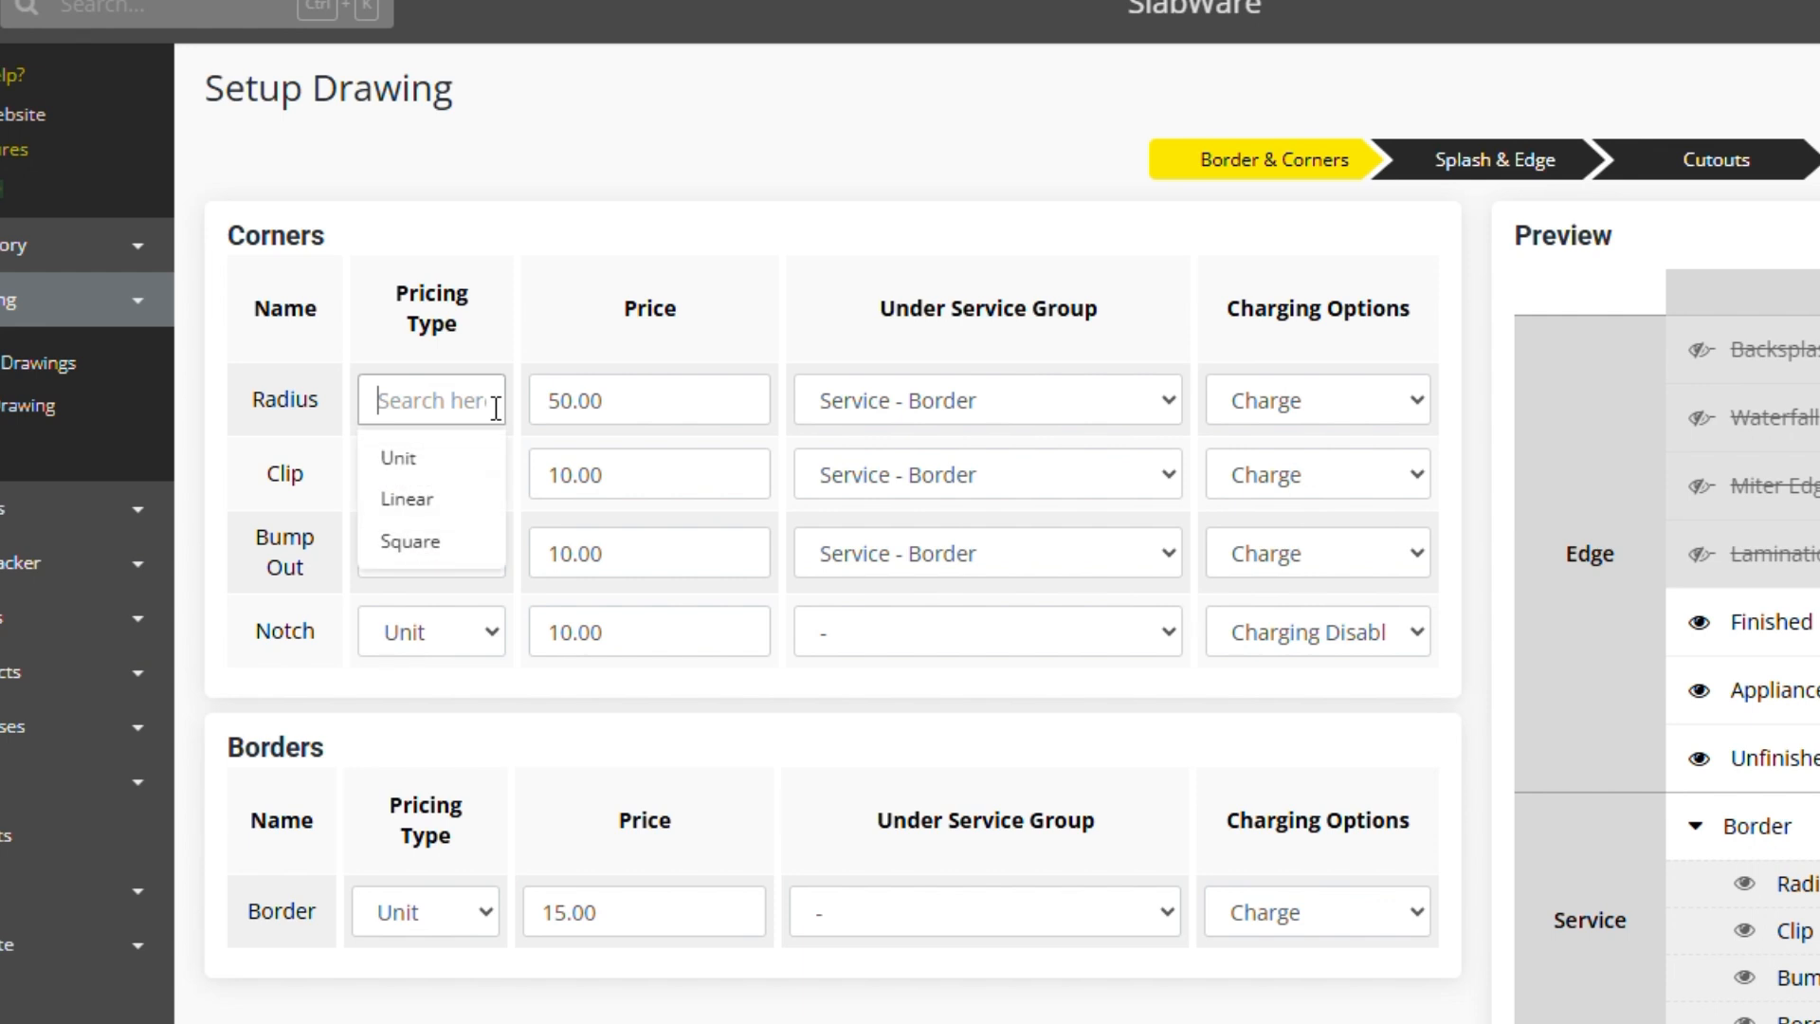
click(659, 412)
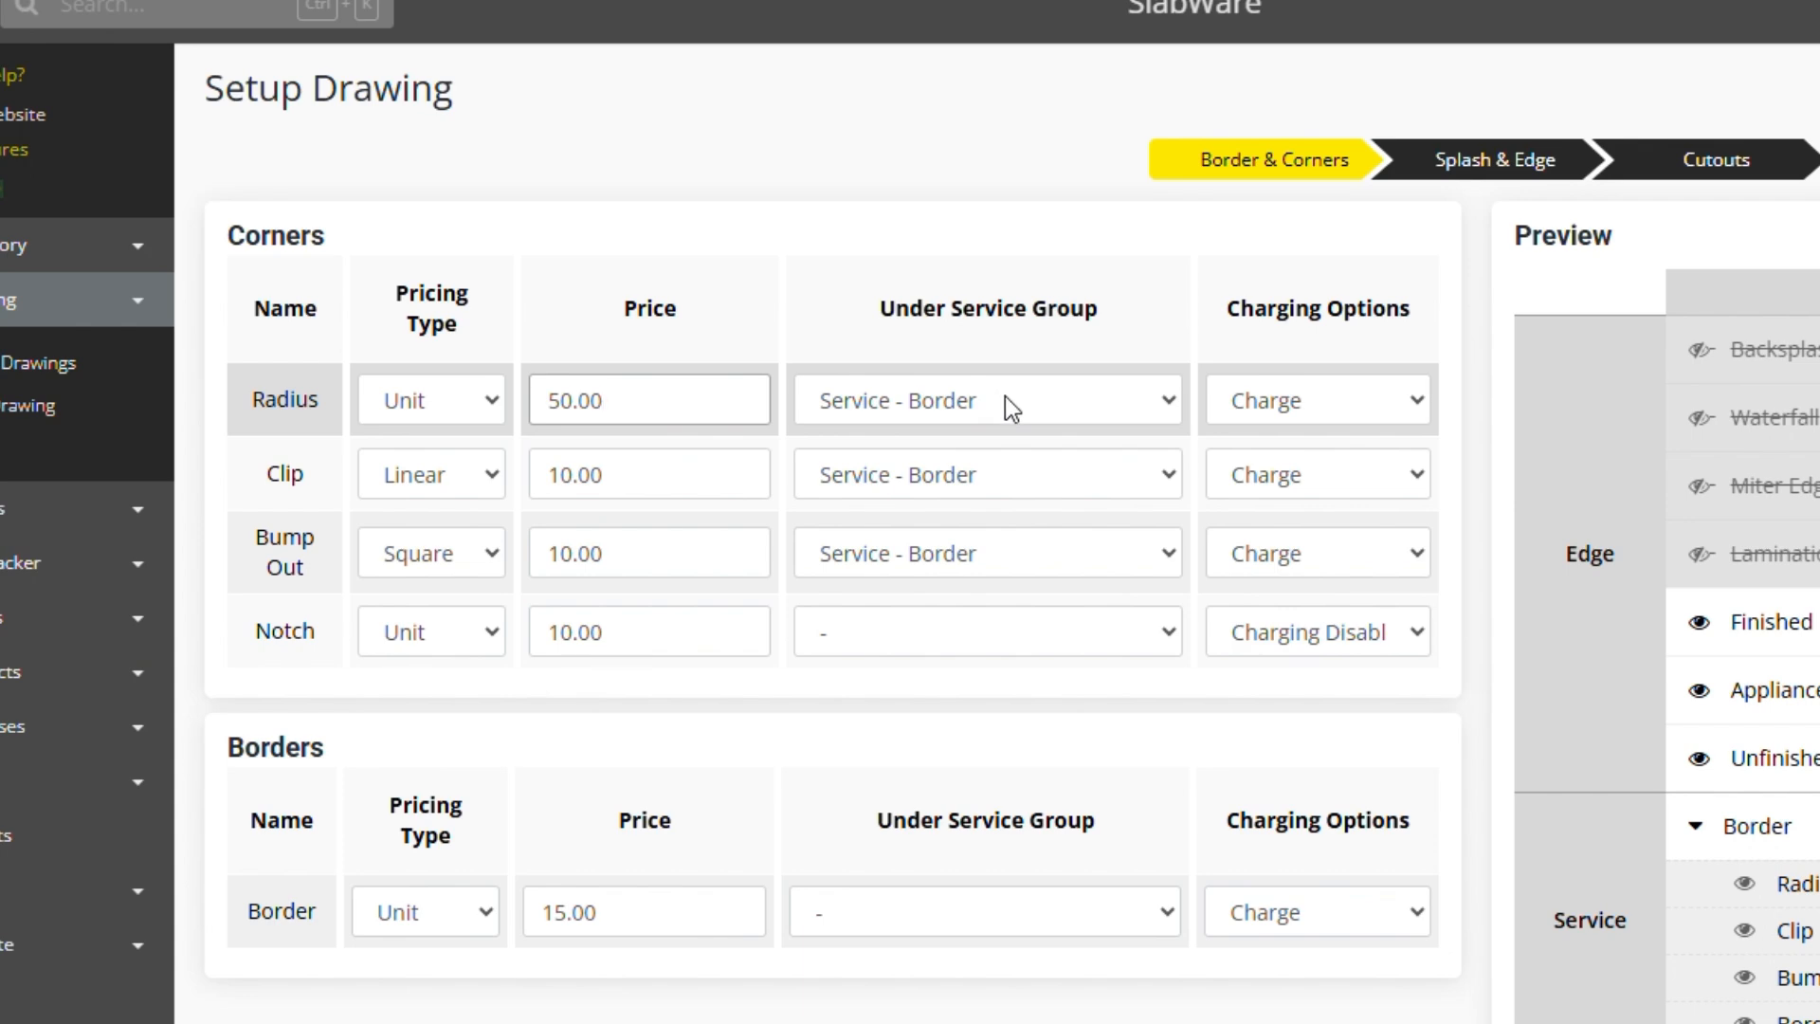
click(1749, 831)
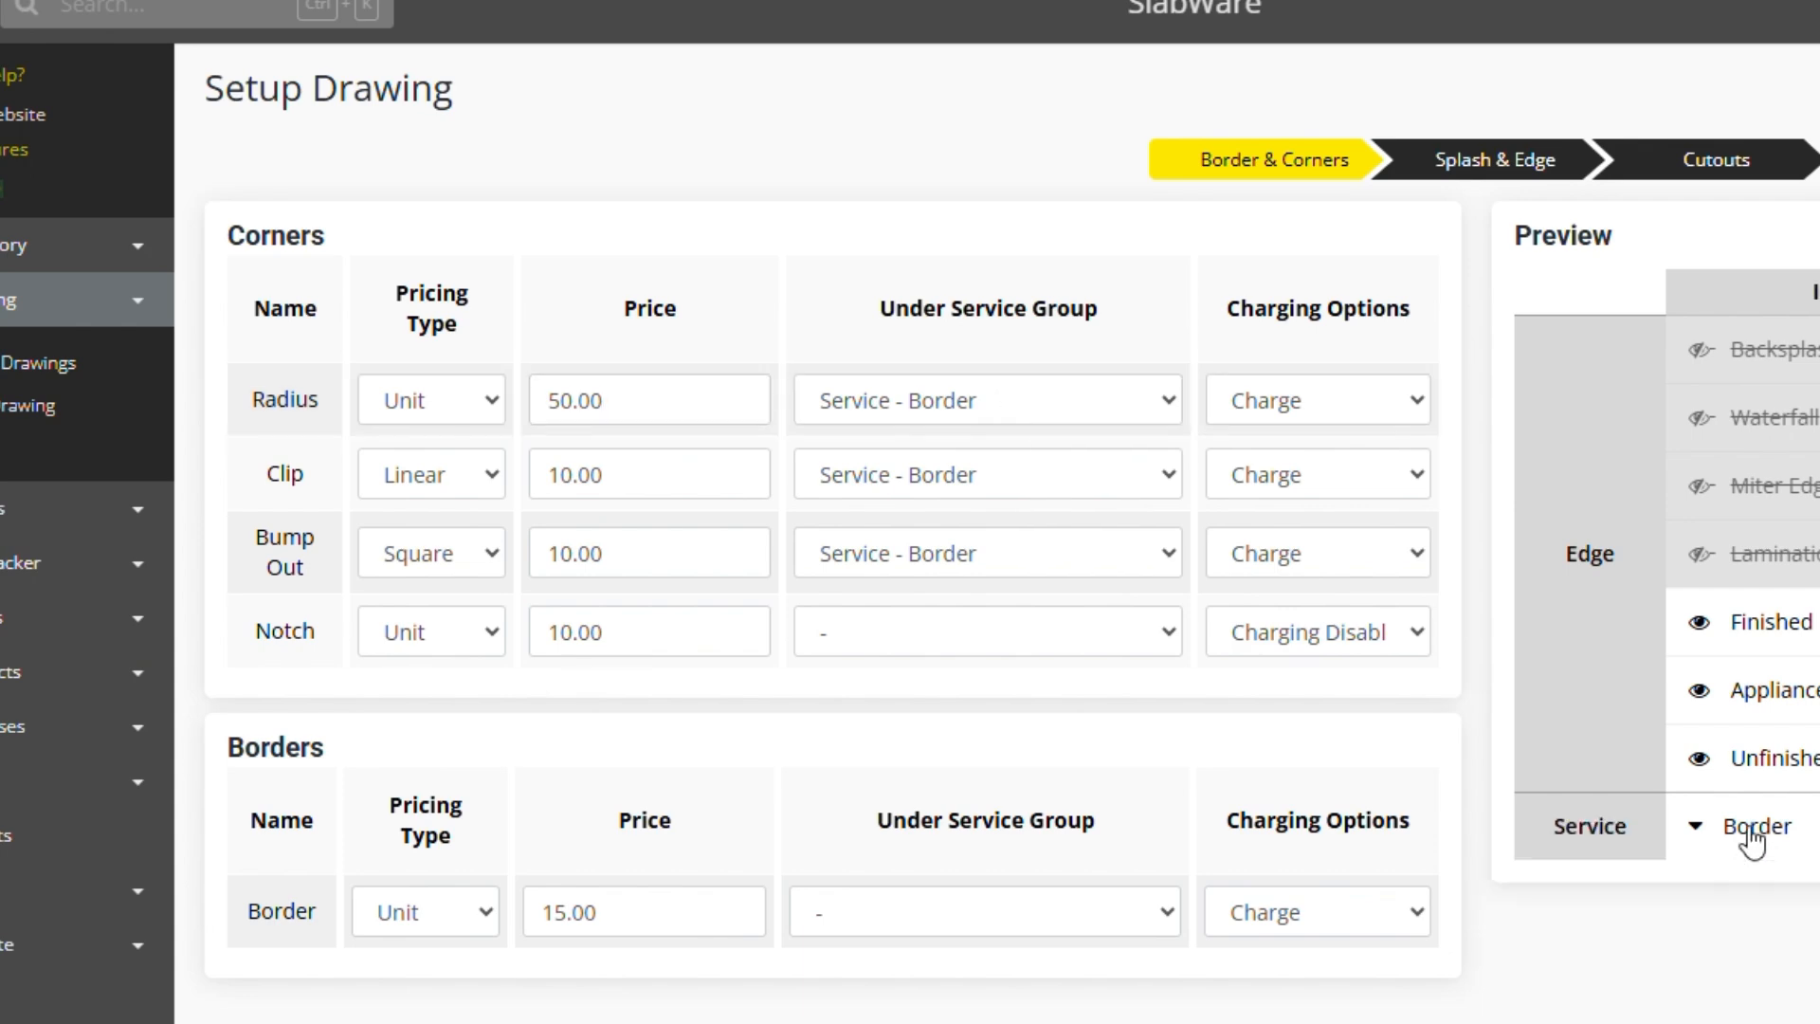
click(1749, 830)
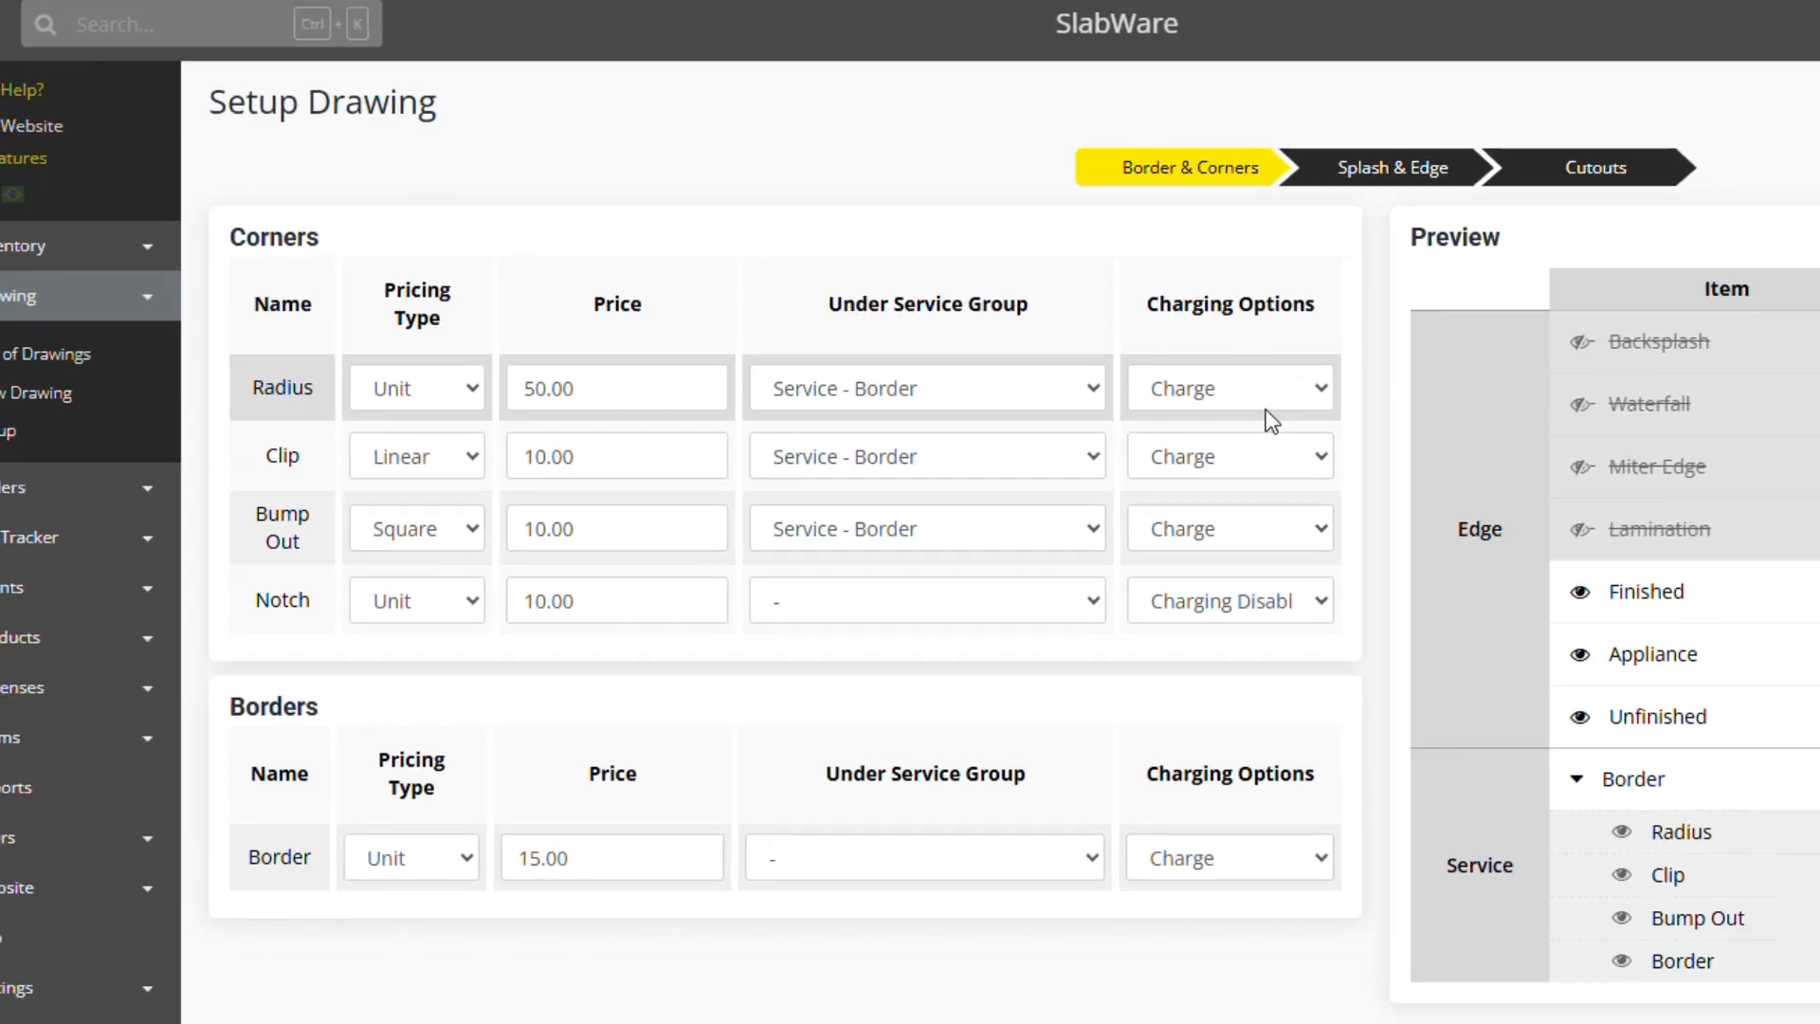
click(1266, 405)
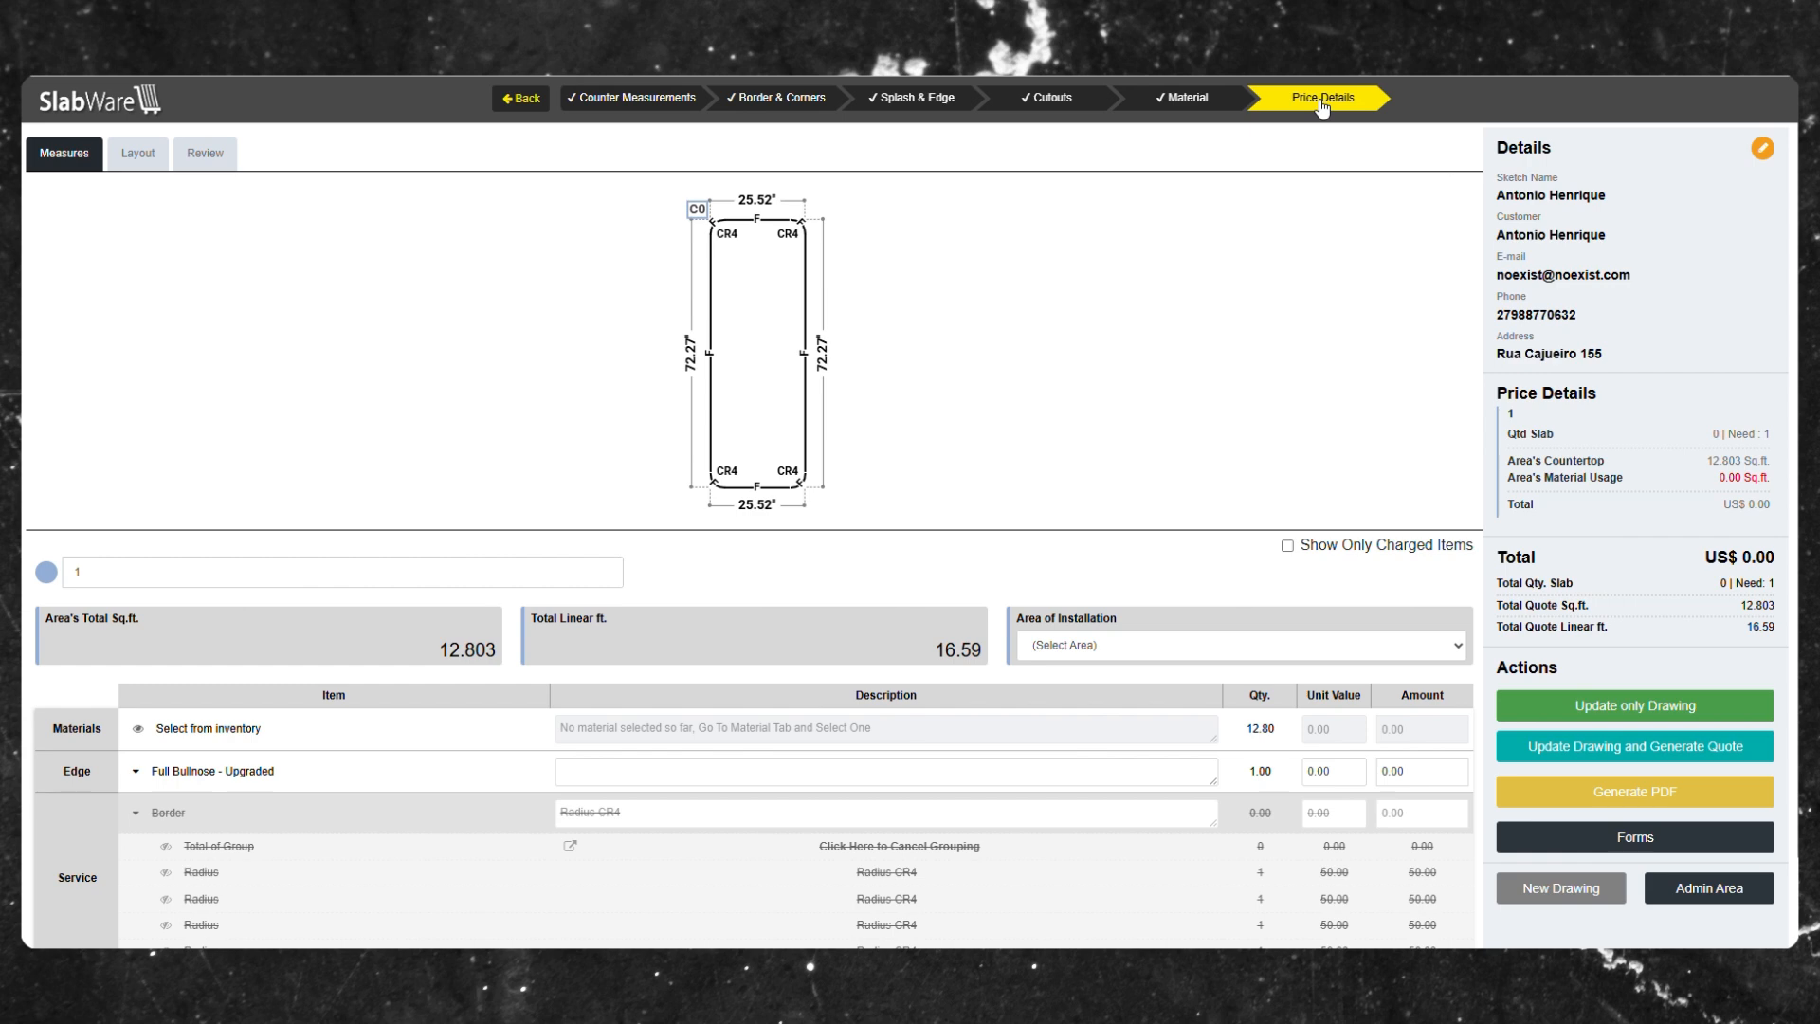
Review the border service items in the price details and save the drawing setup.
scroll(199, 766, down, 1)
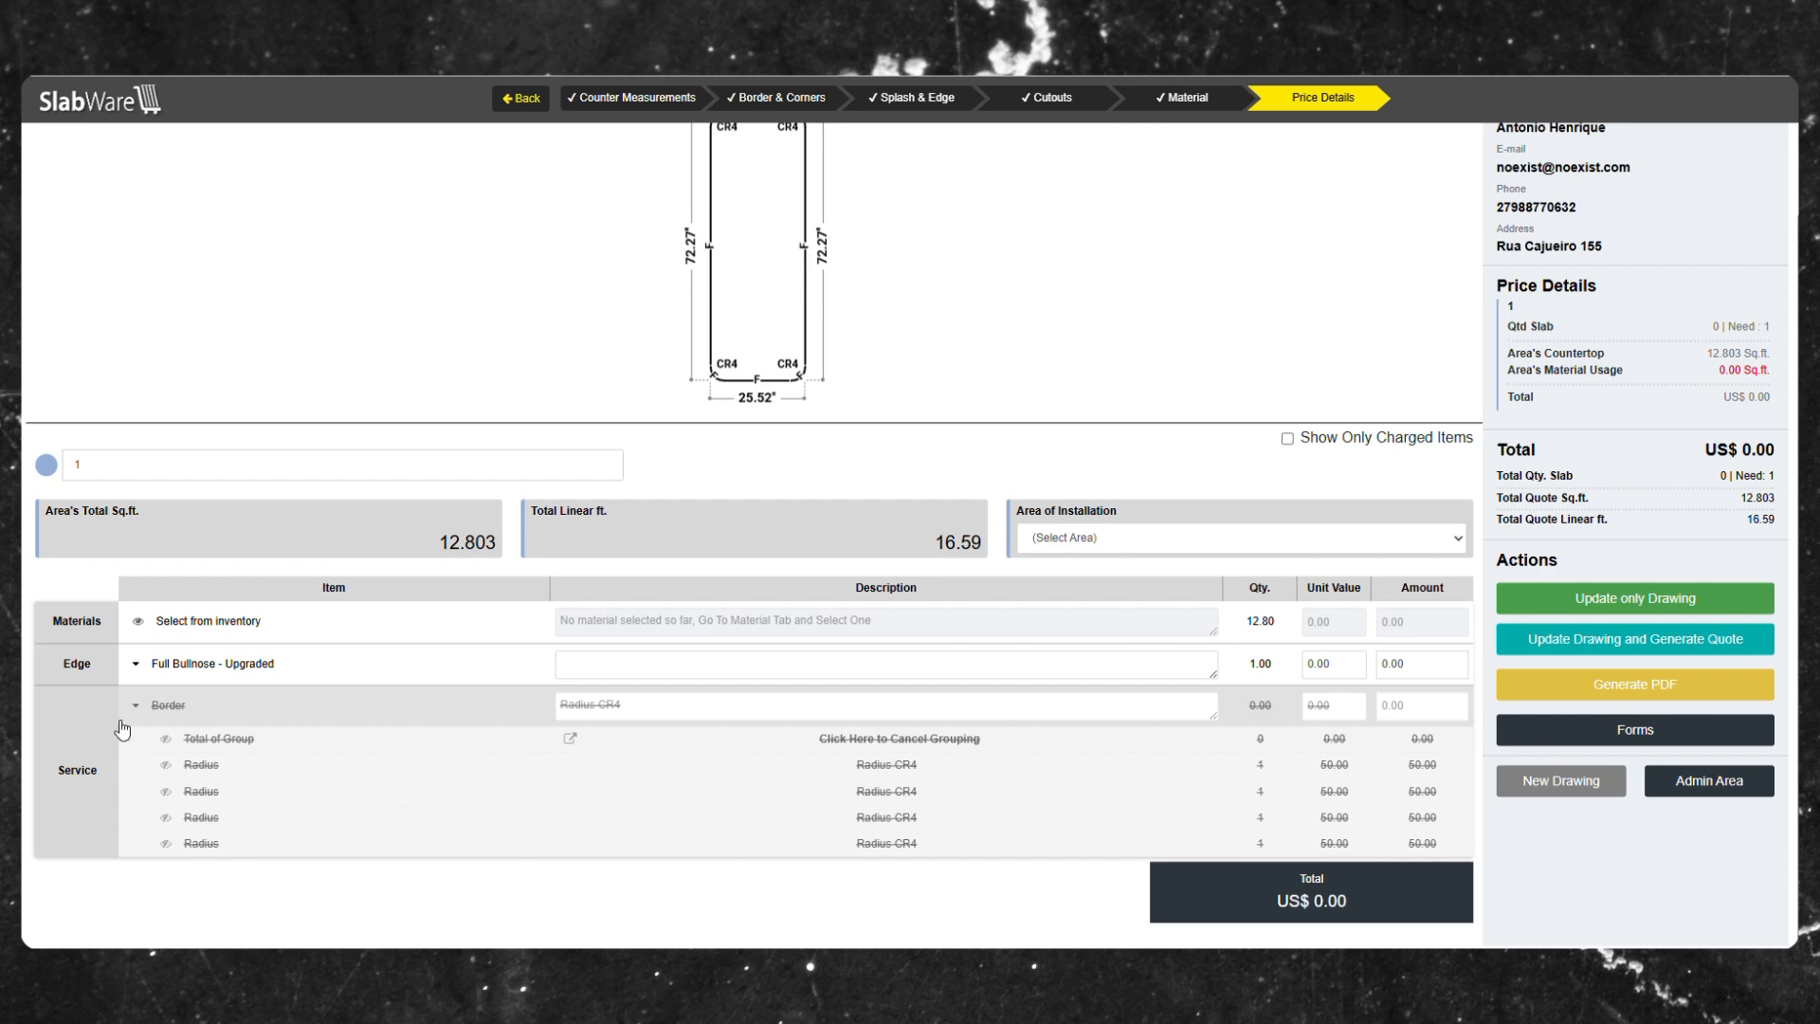
click(209, 766)
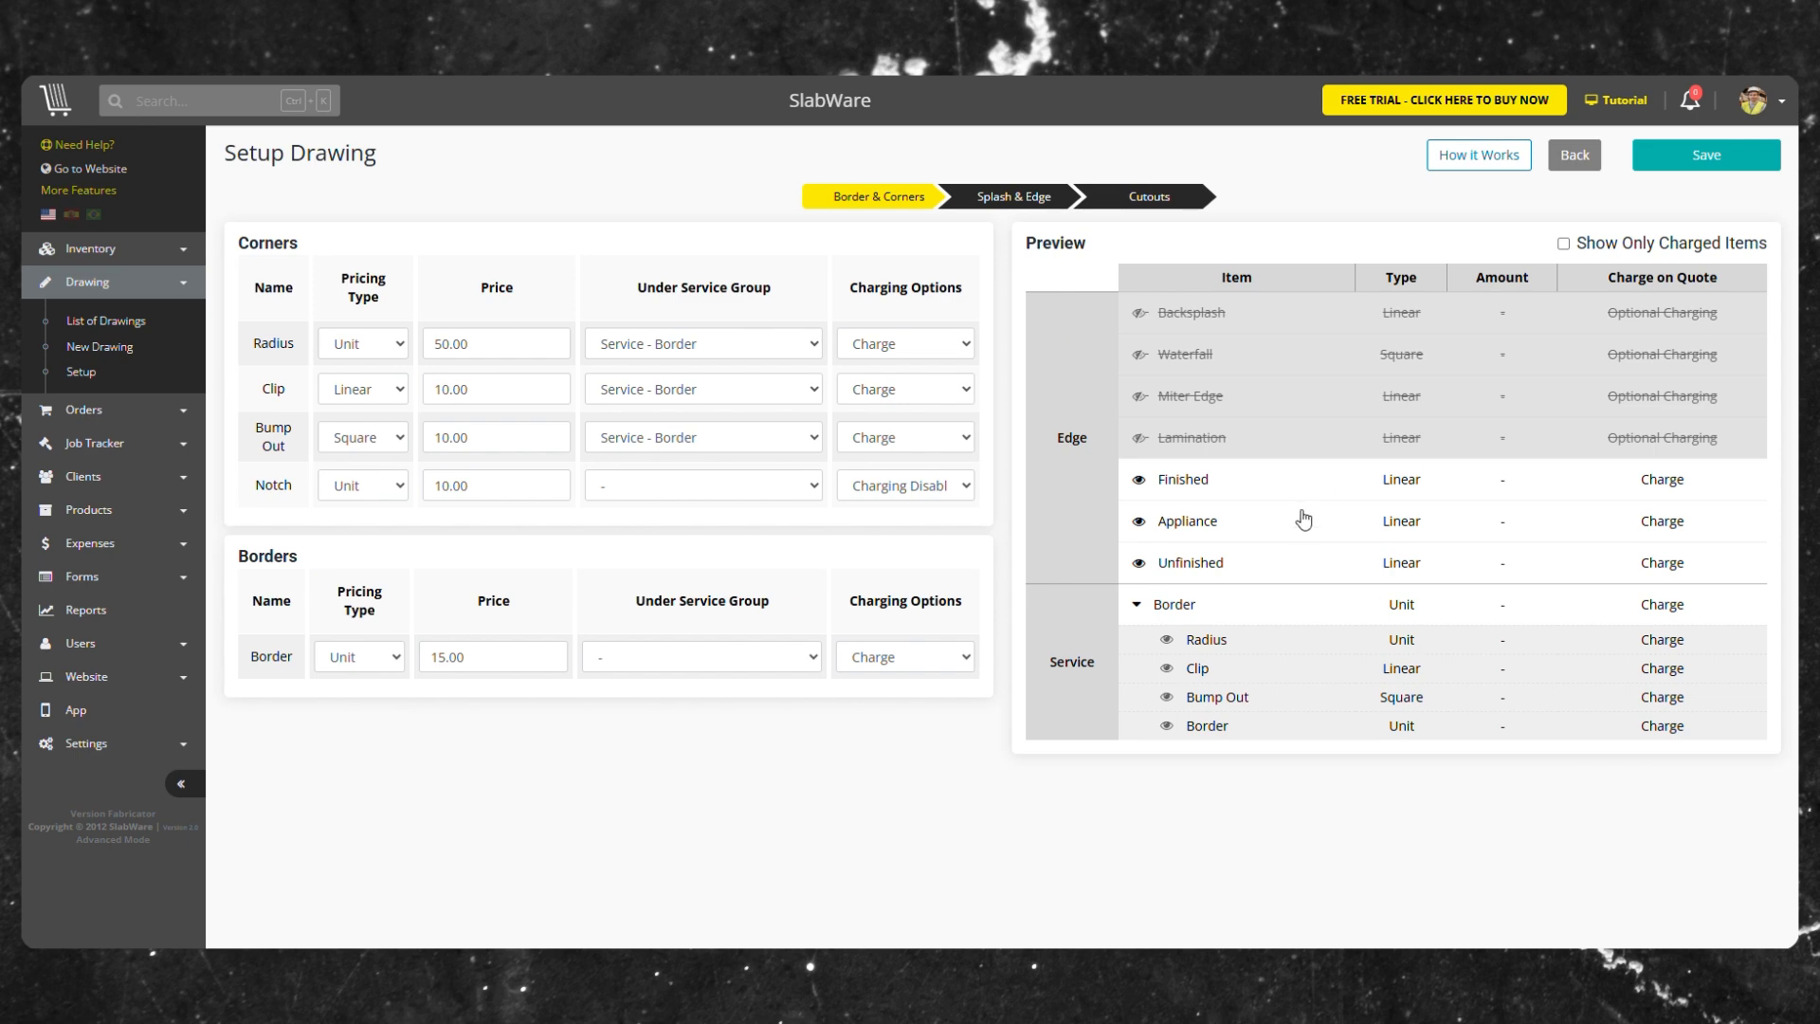
click(1706, 162)
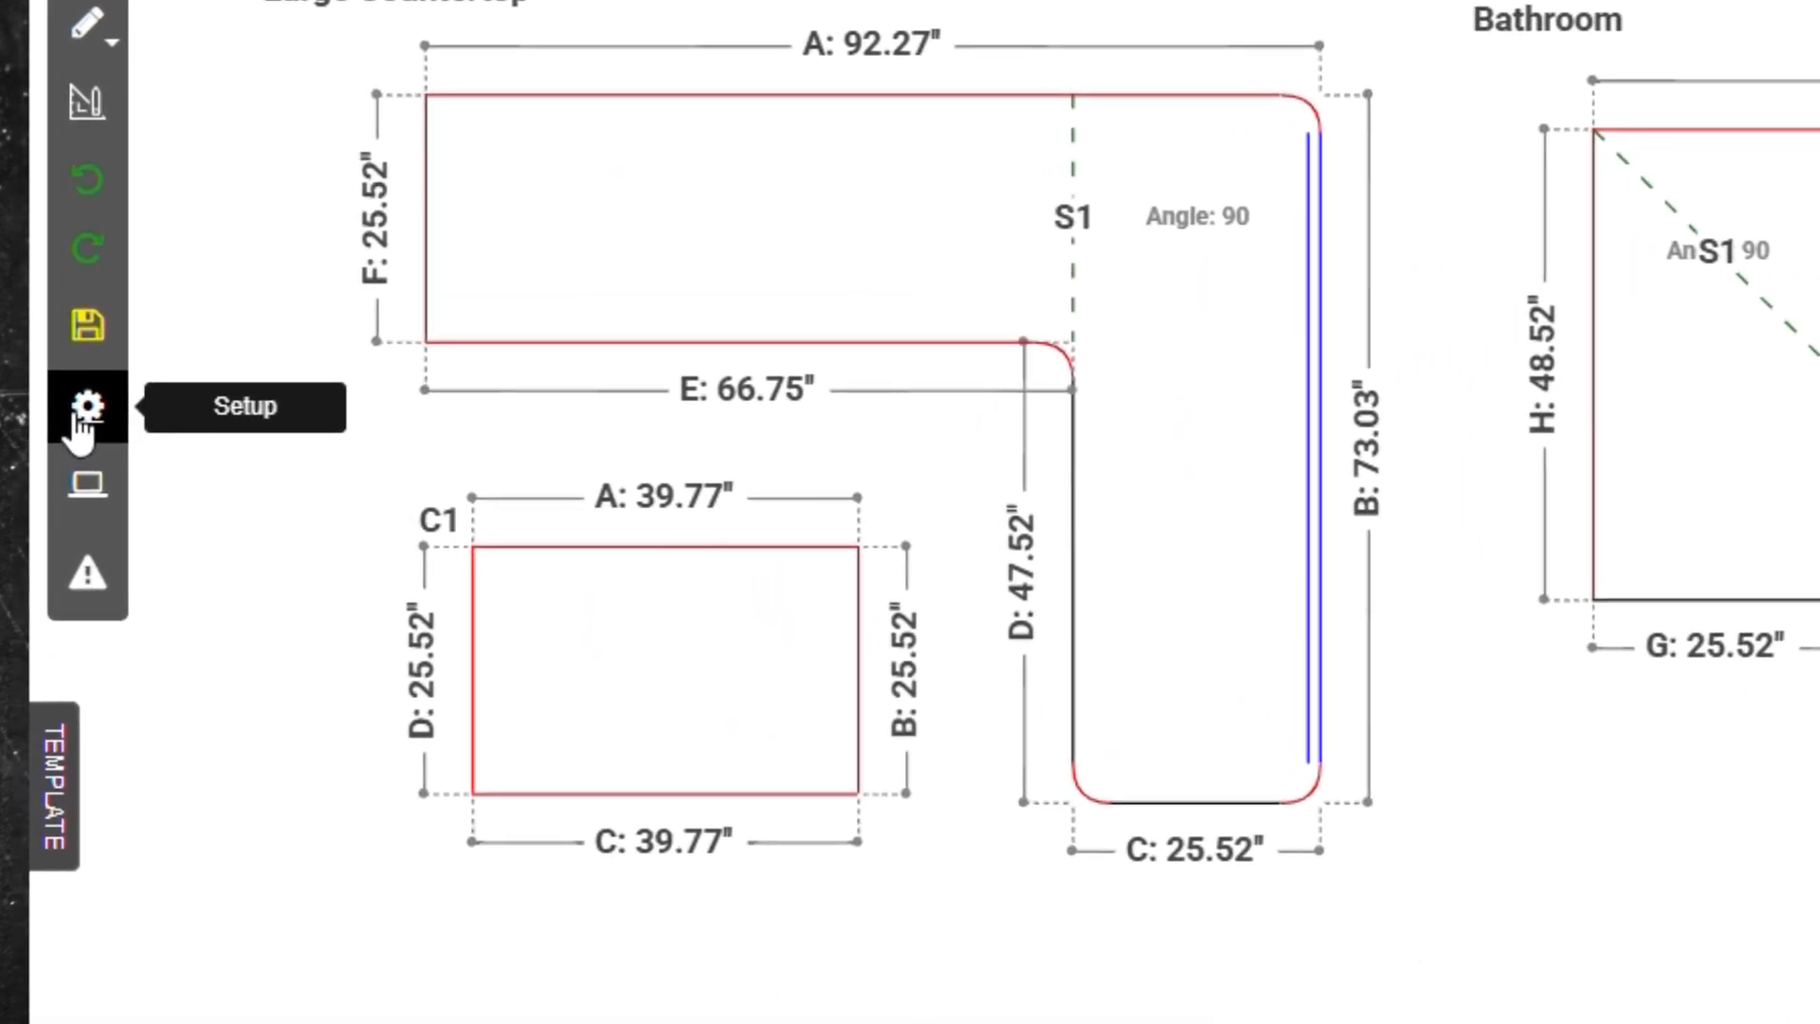
Open the drawing Setup dialog and toggle the To Fraction, Graph Background and other checkbox options off again.
click(82, 410)
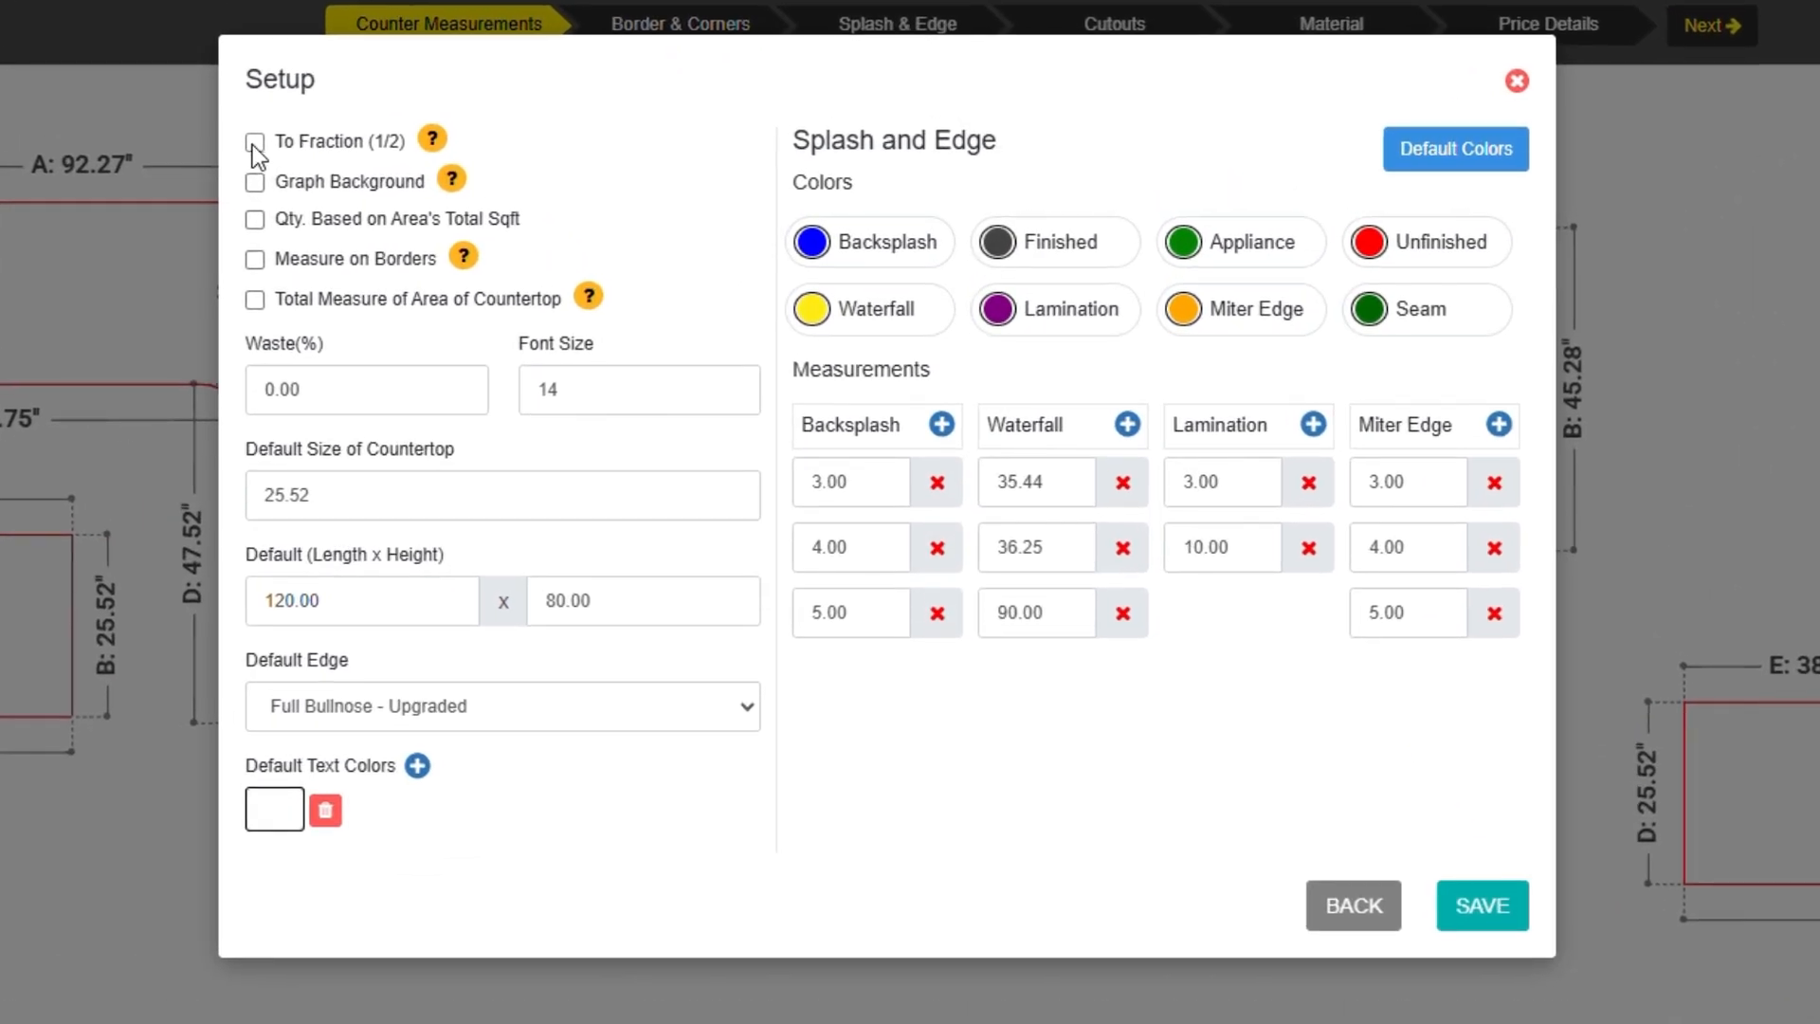
click(491, 169)
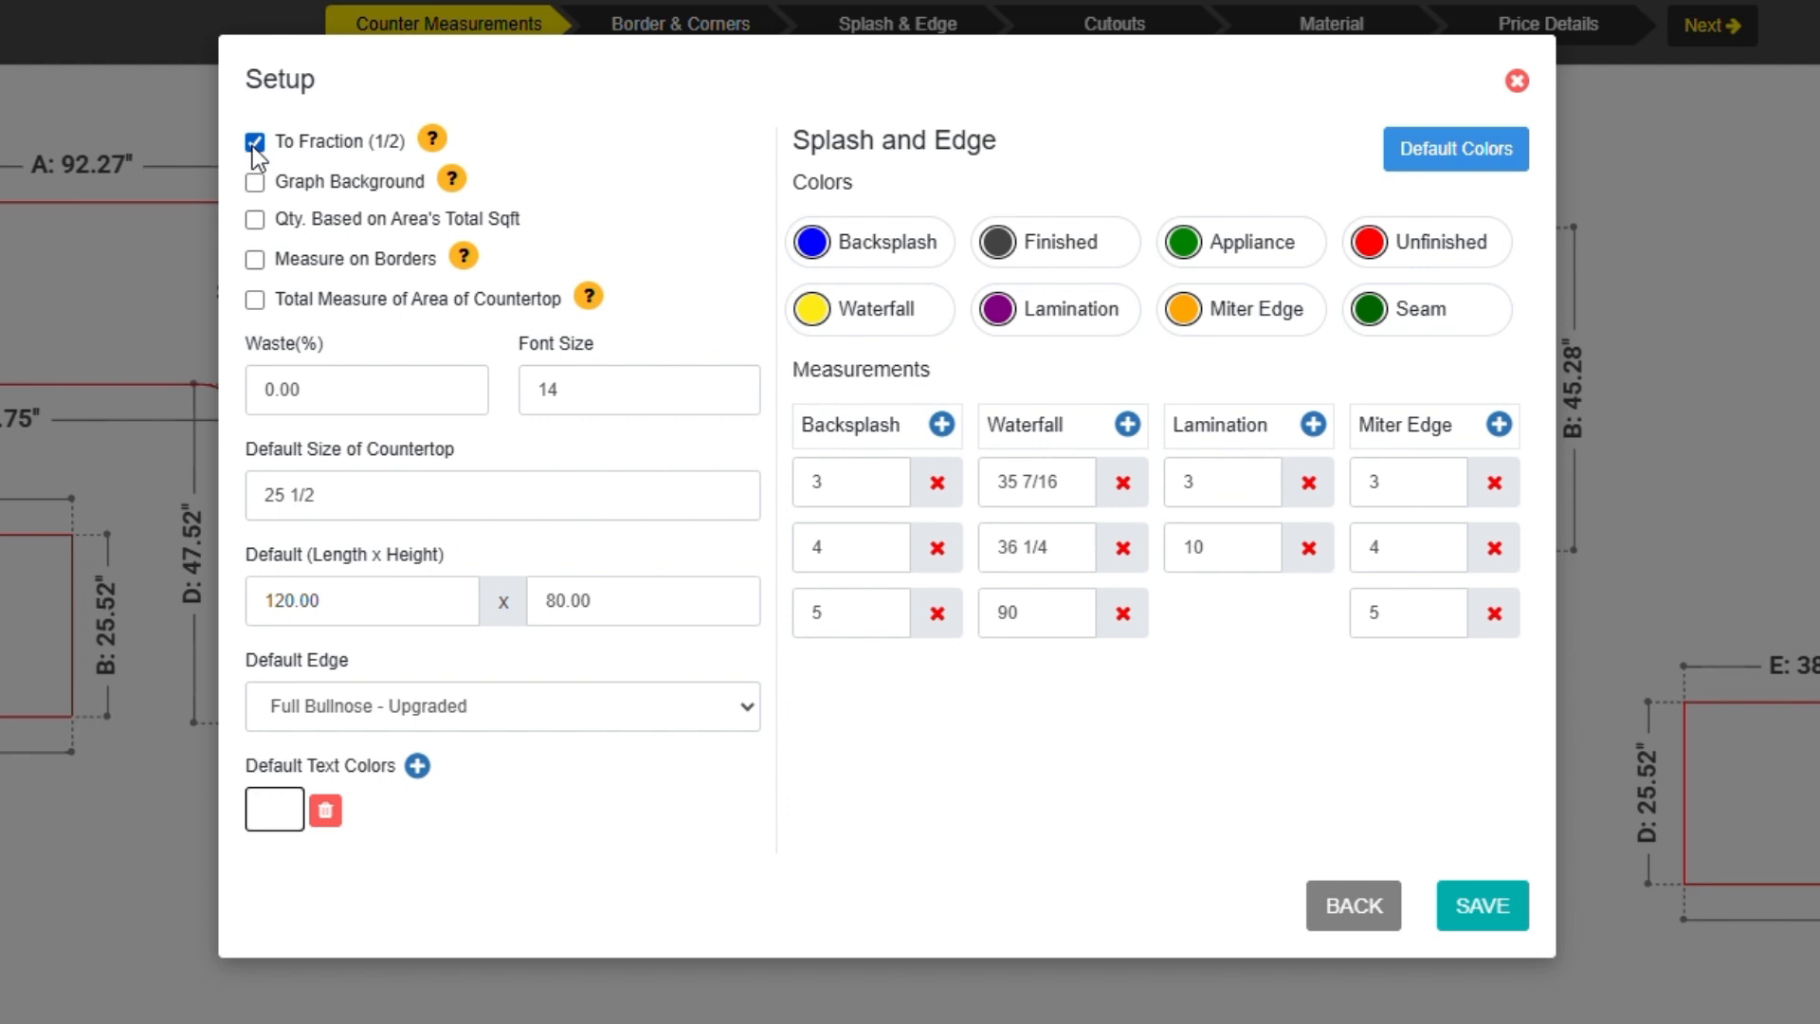
click(253, 143)
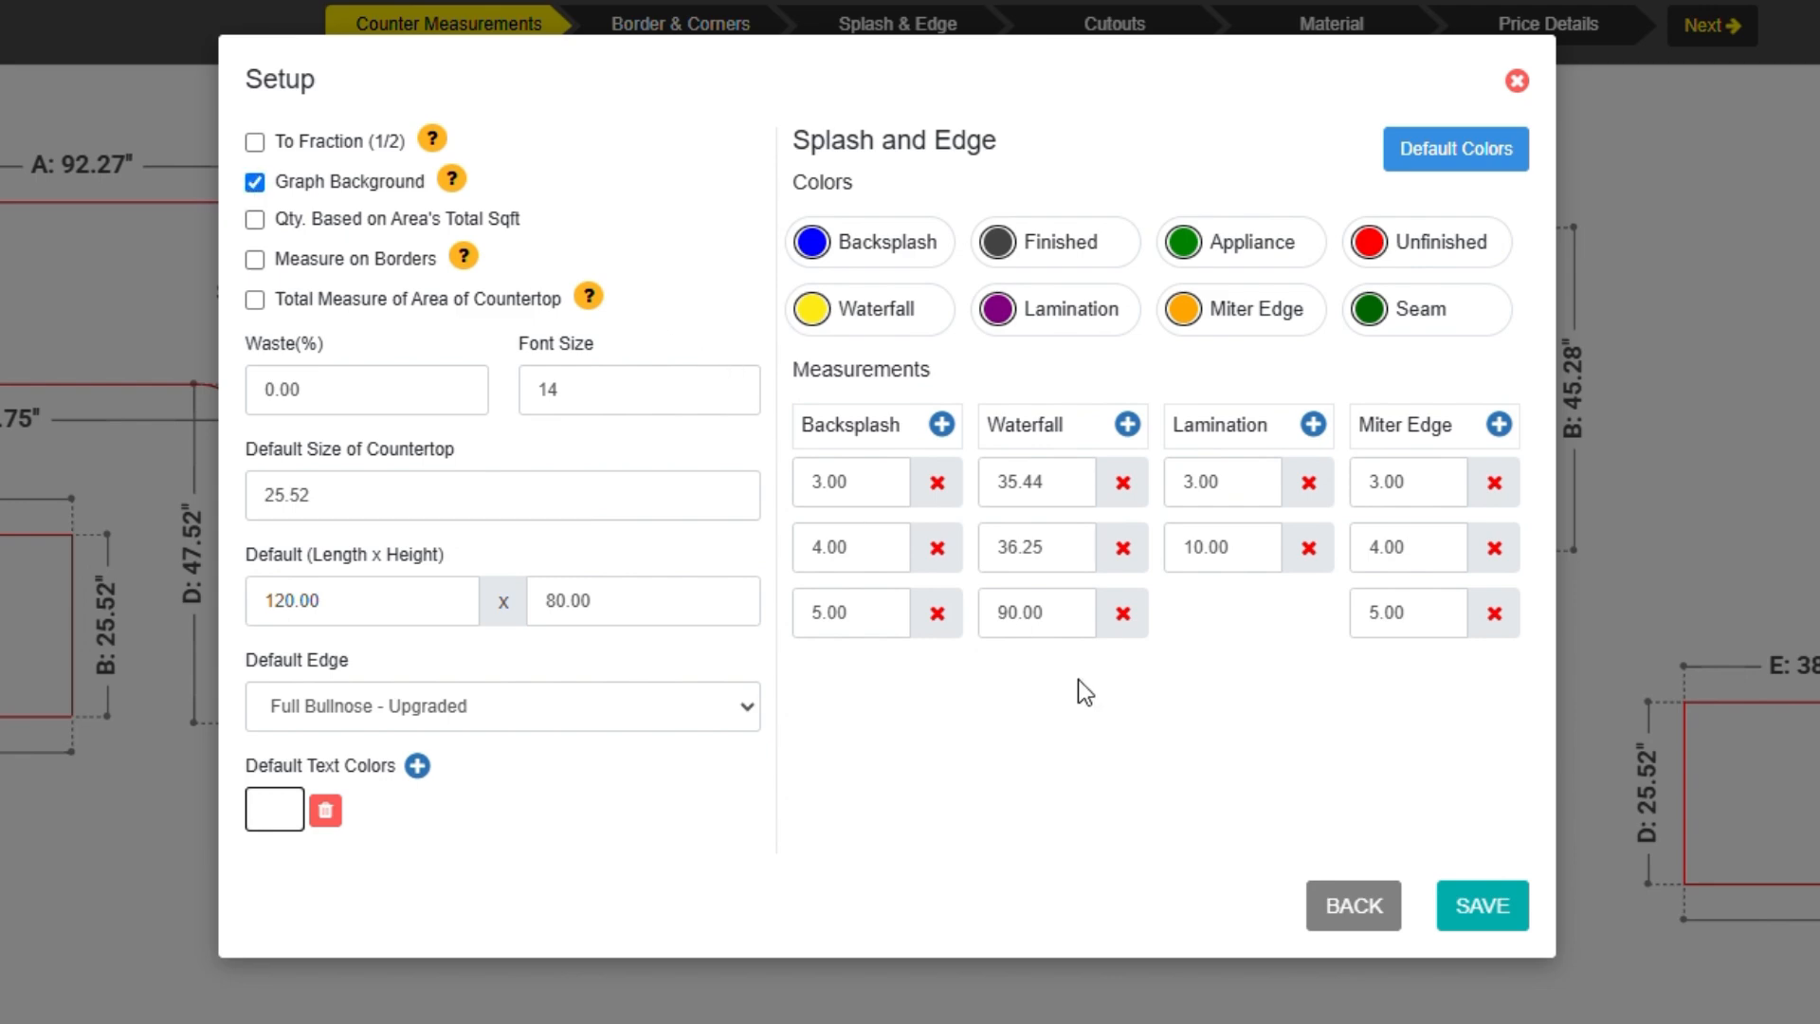
click(1475, 910)
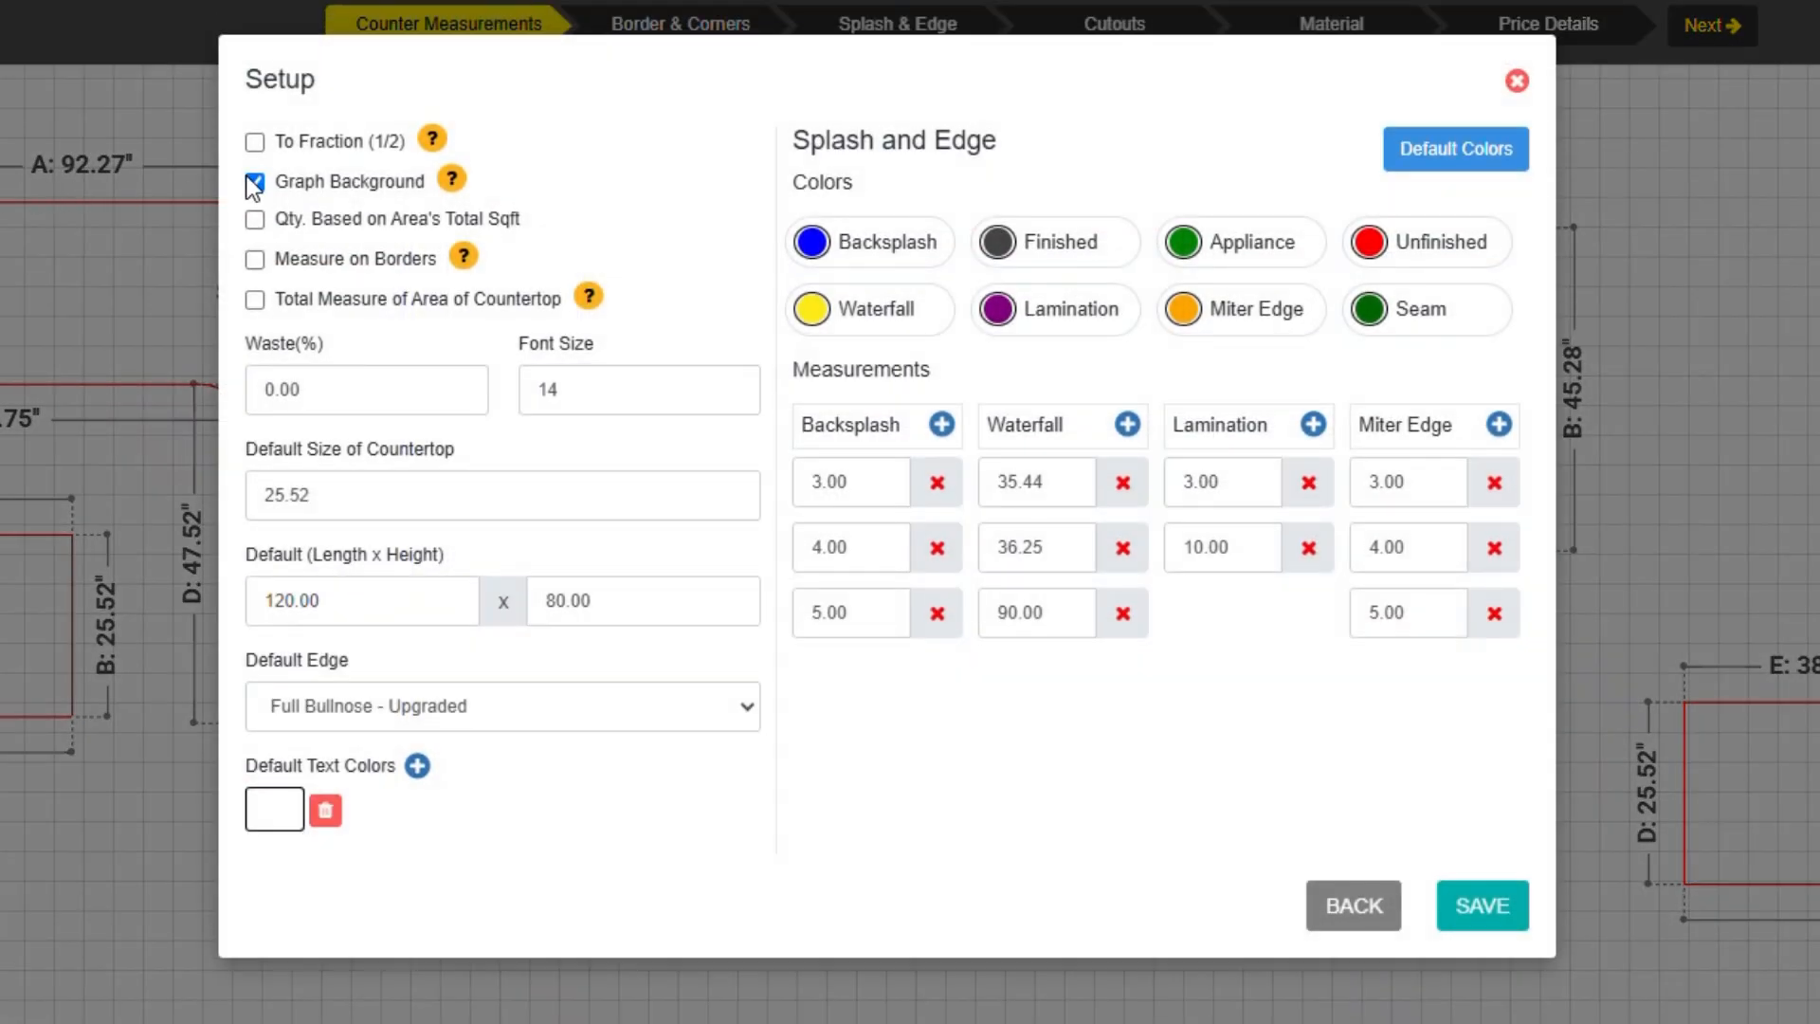
click(251, 181)
click(254, 221)
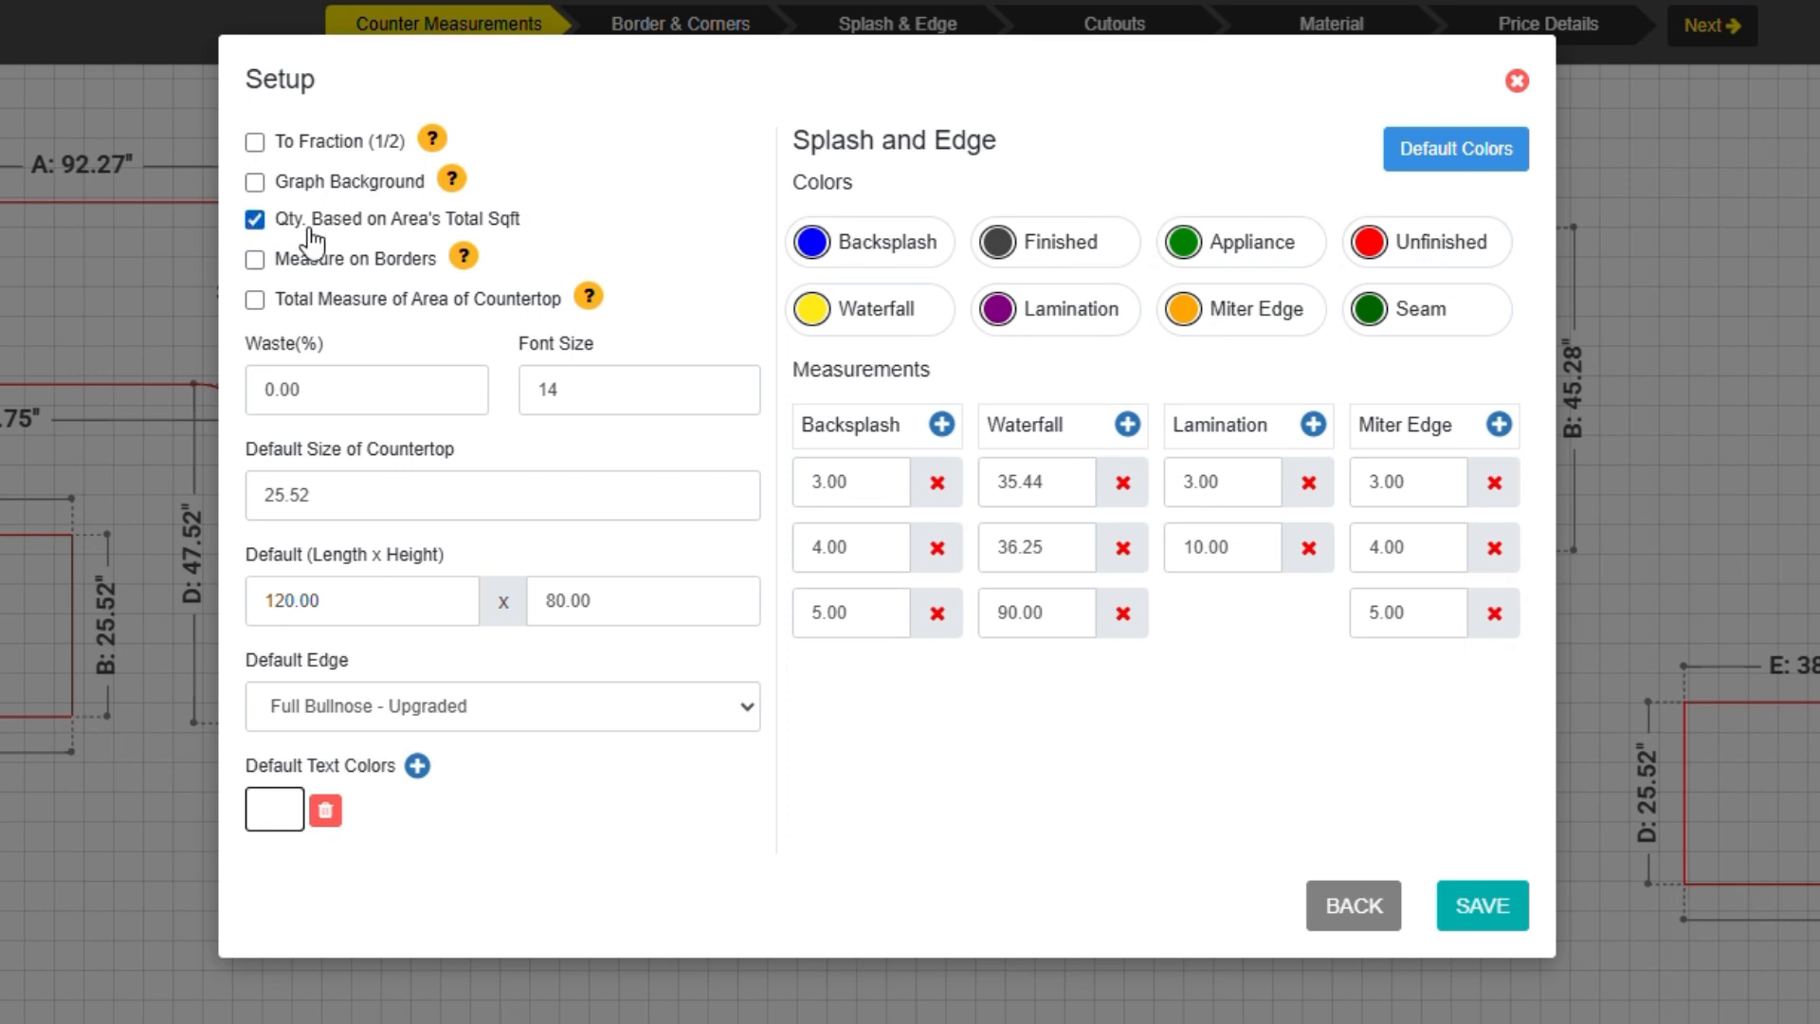
click(256, 262)
click(255, 300)
Set the drawing font size to 20.
click(334, 408)
click(632, 383)
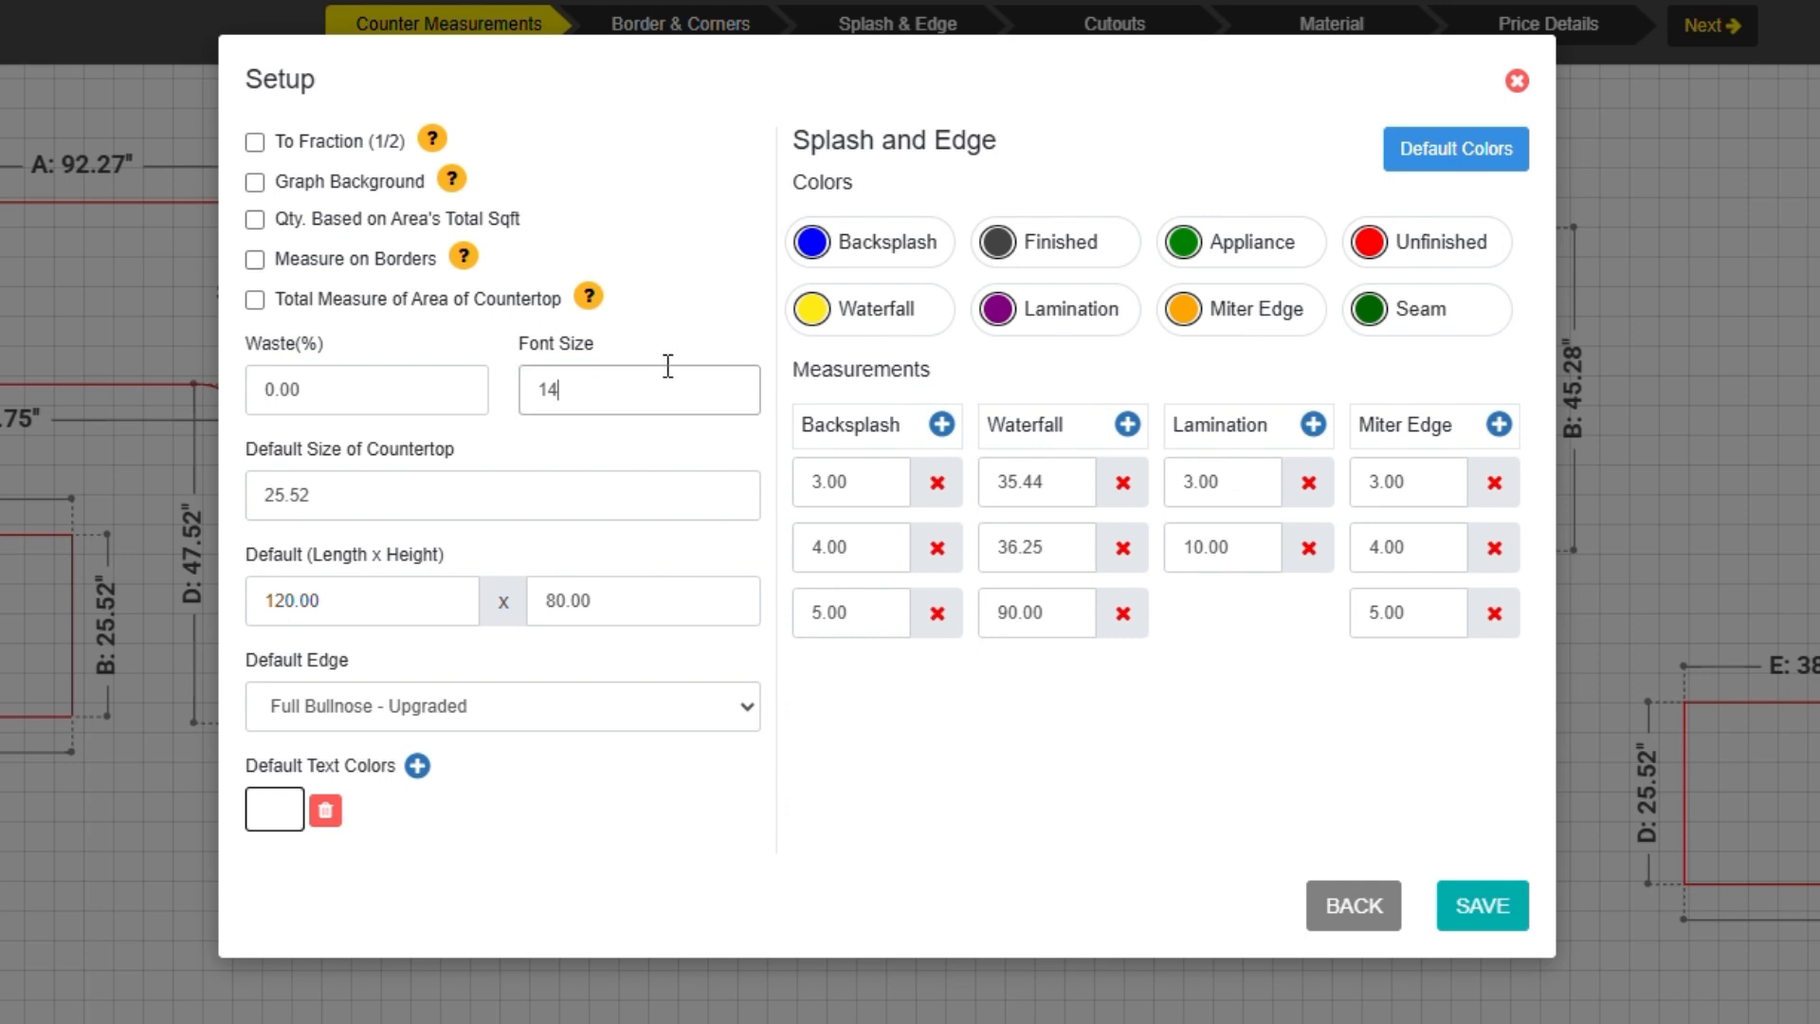
key(BackSpace)
key(BackSpace)
text(0)
key(BackSpace)
text(20)
Choose Full Bullnose - Upgraded as the default edge and save the setup.
click(669, 25)
click(459, 709)
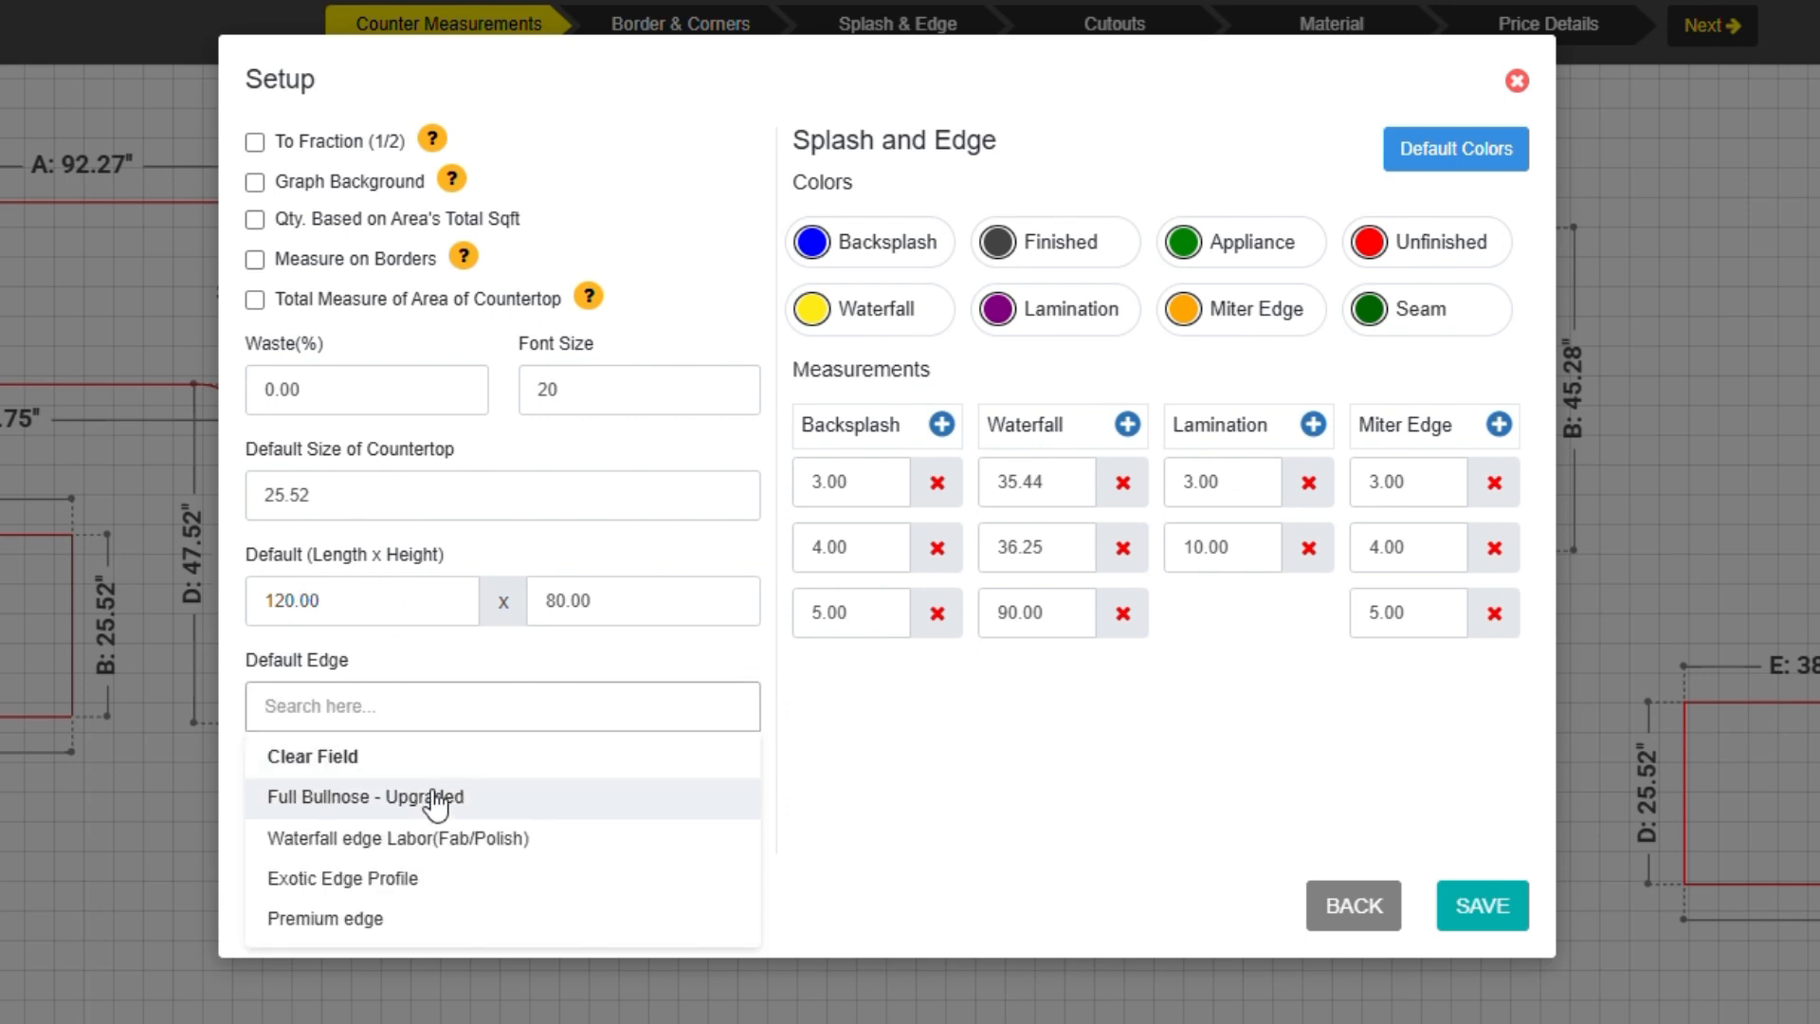
click(435, 796)
click(1479, 908)
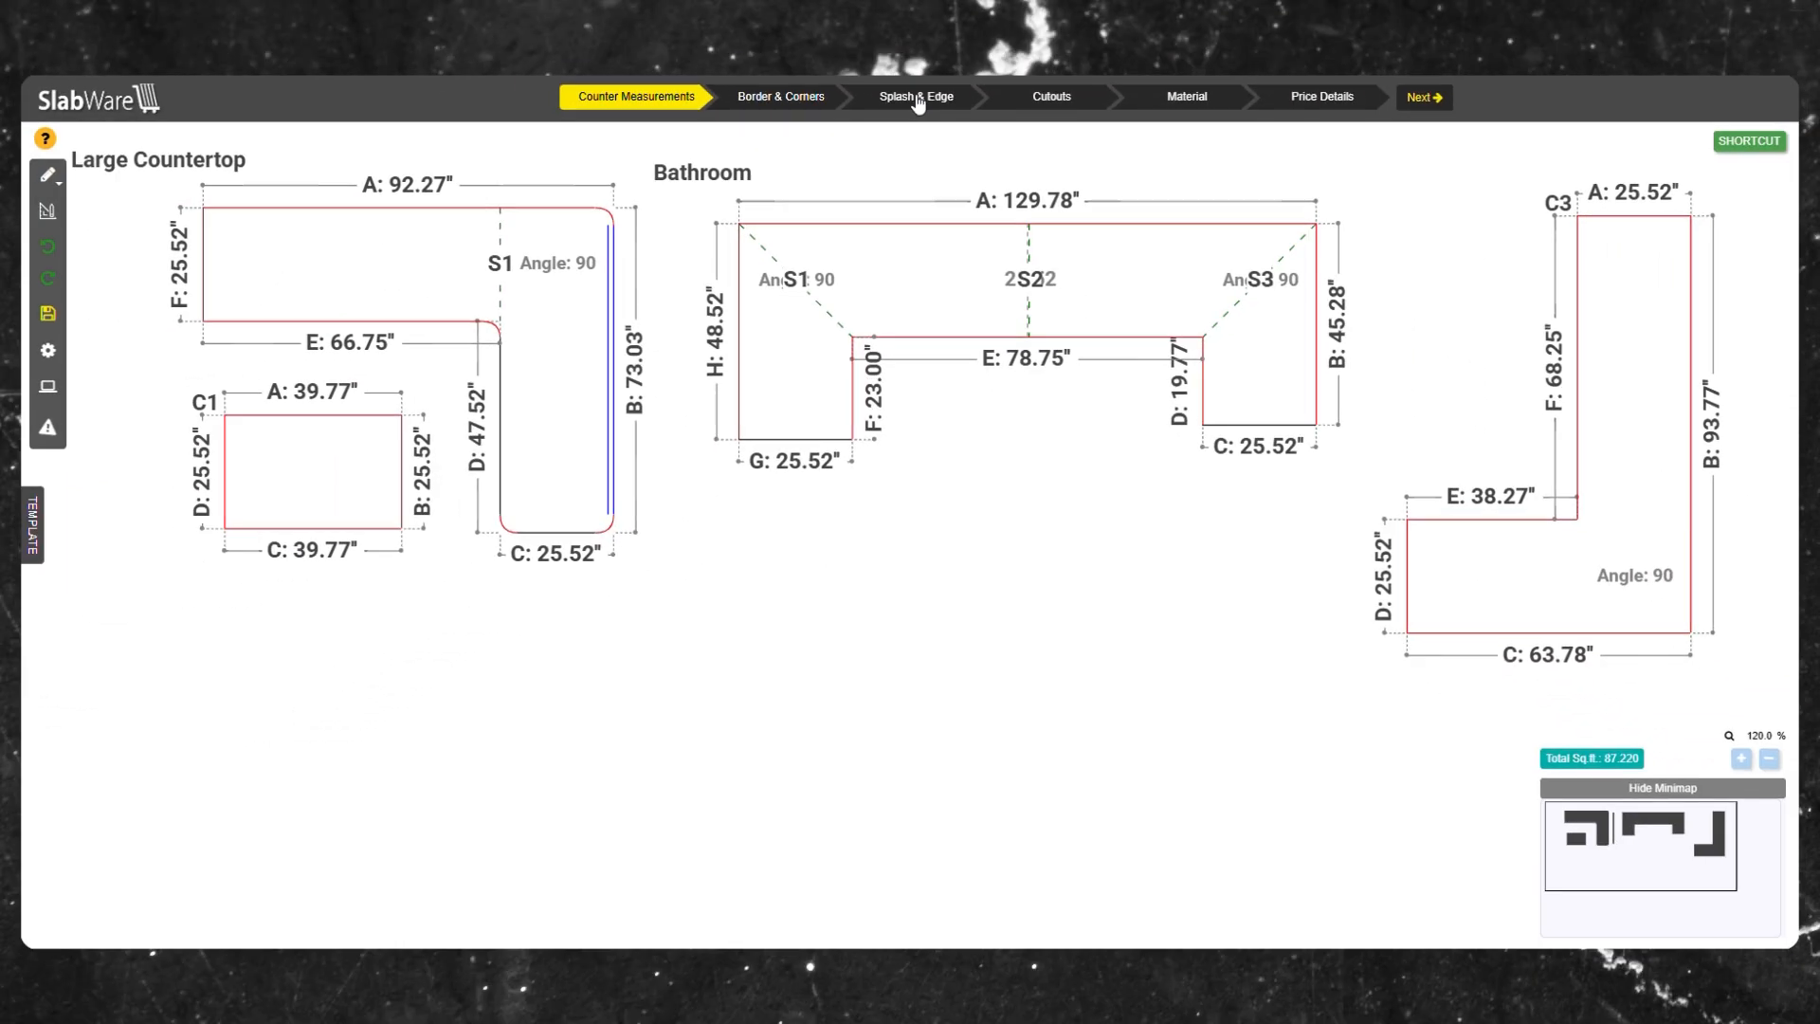
Open the Setup dialog on the Splash & Edge stage and set the Backsplash color to RGB 13, 212, 227.
click(915, 97)
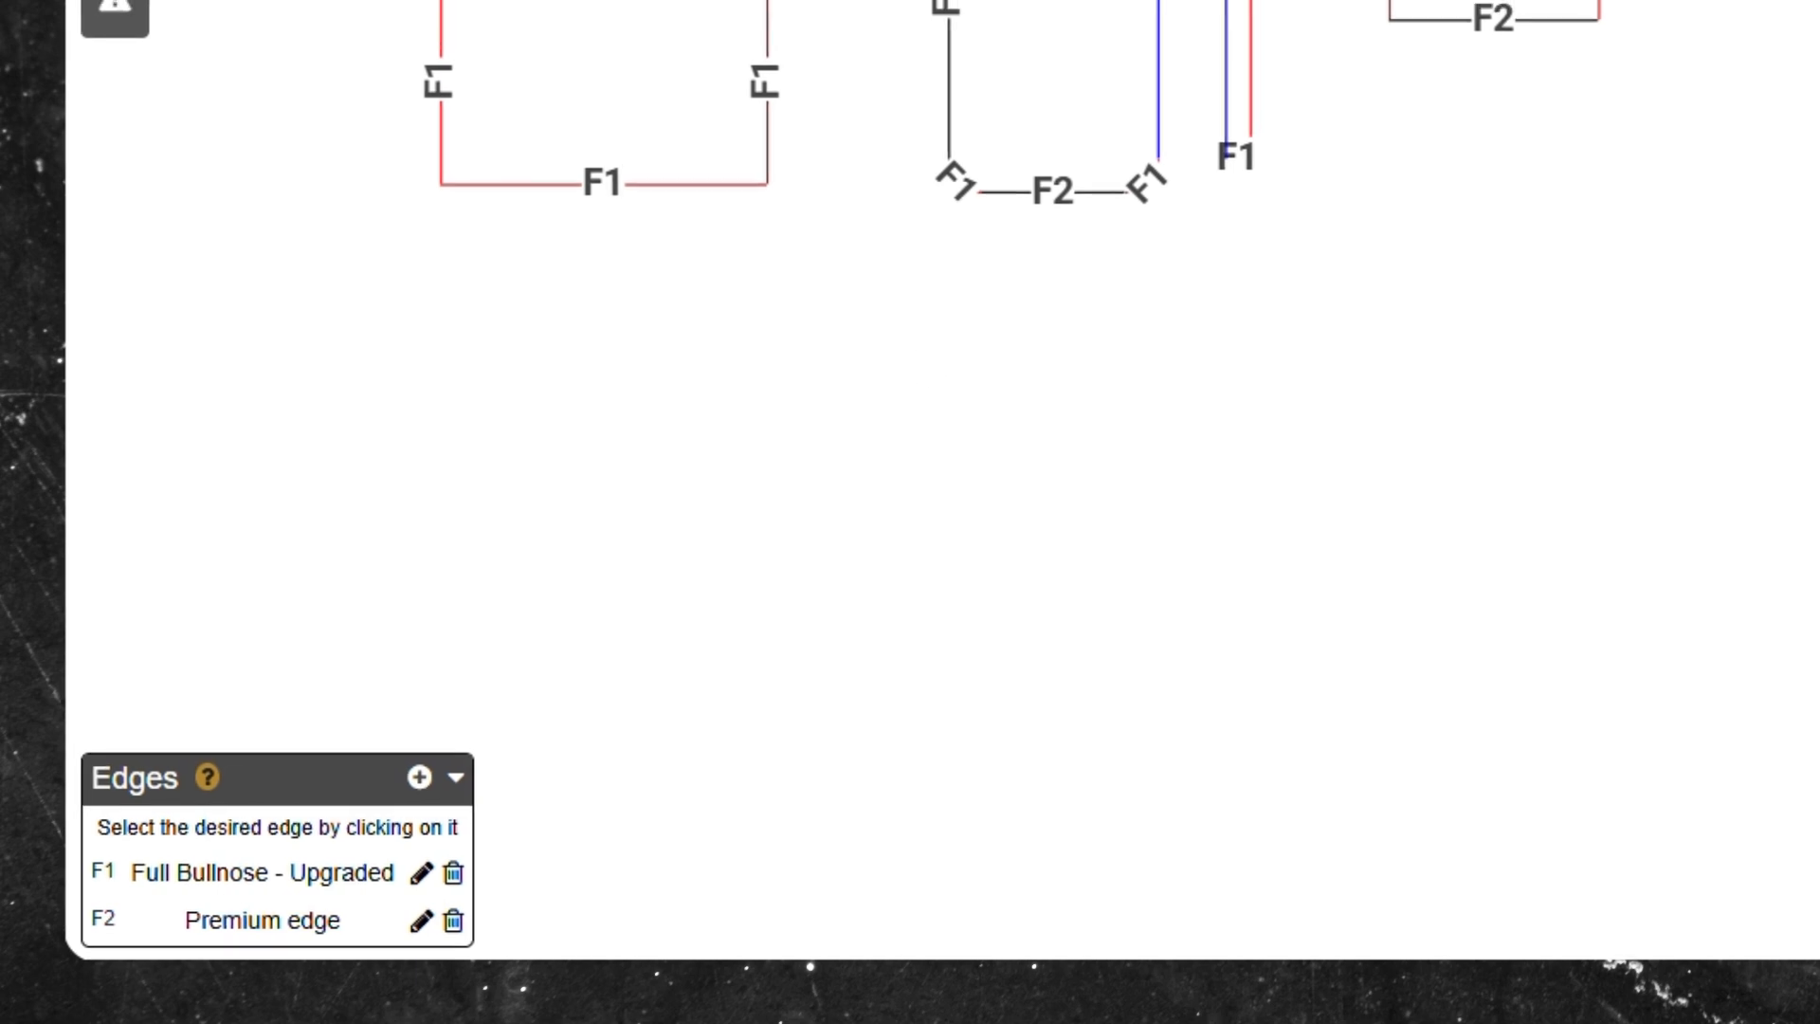
click(47, 349)
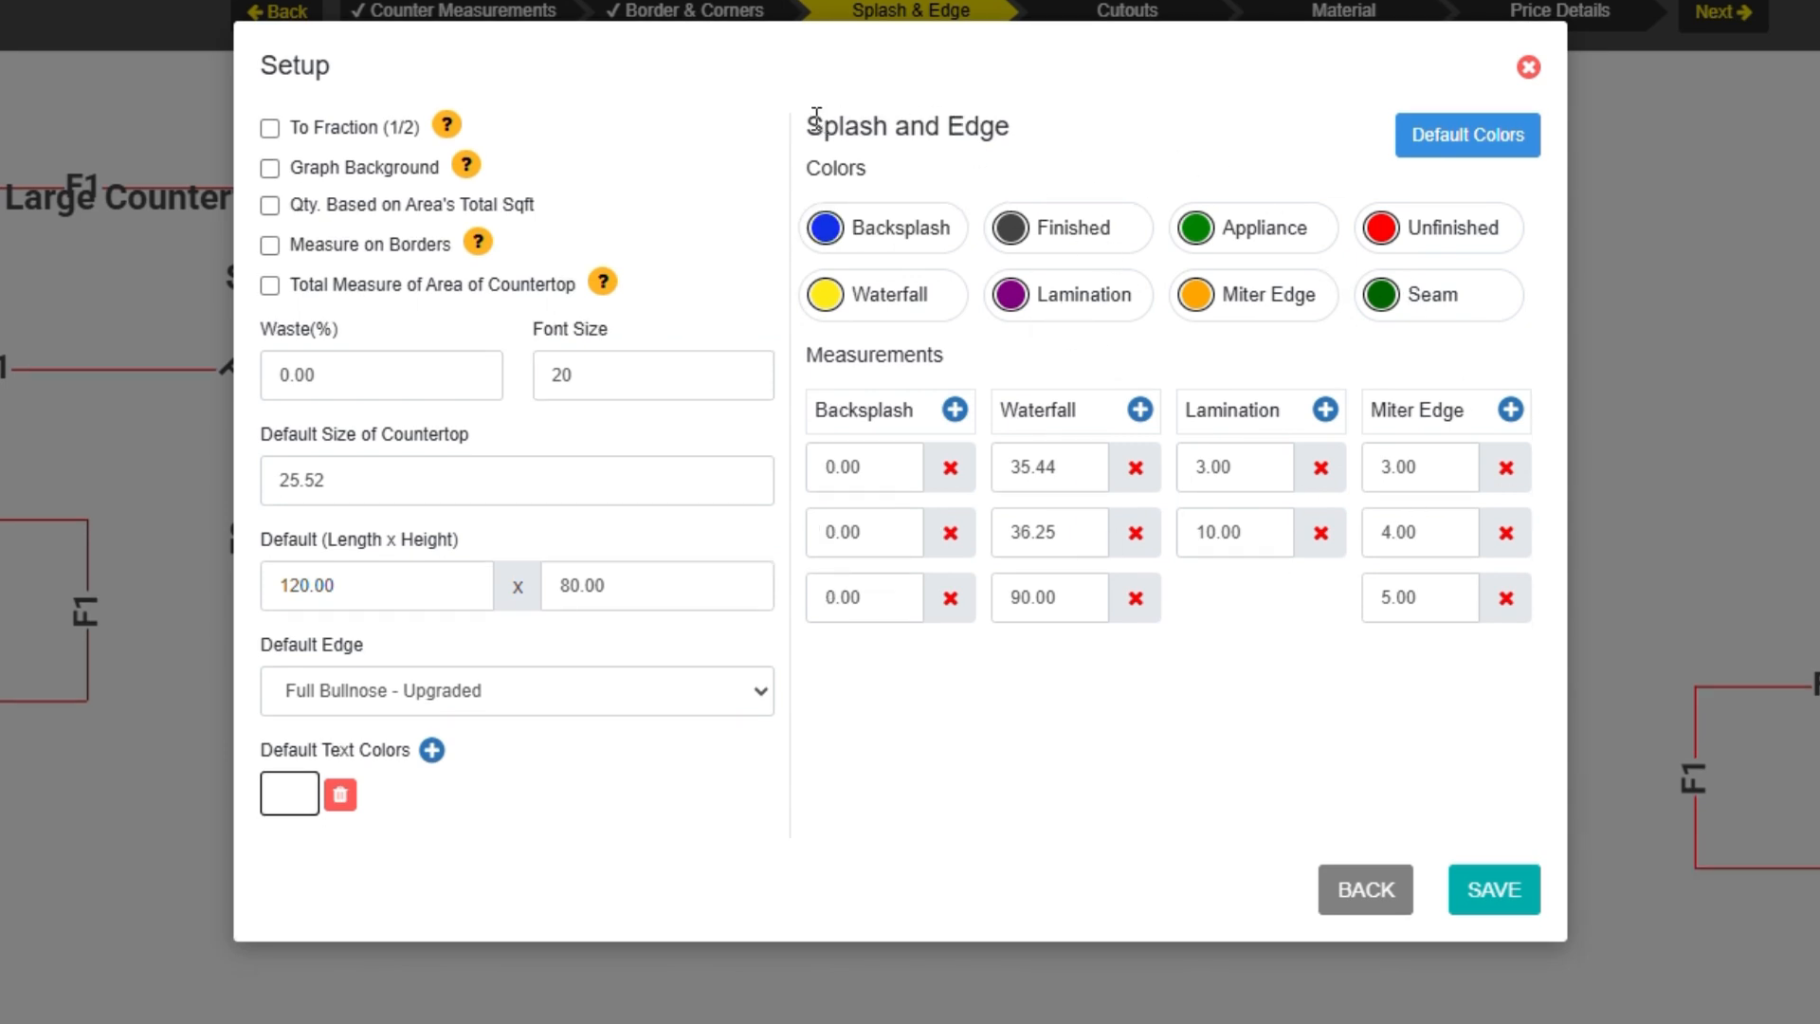
drag(806, 126, 1065, 113)
click(963, 146)
click(873, 226)
click(1033, 483)
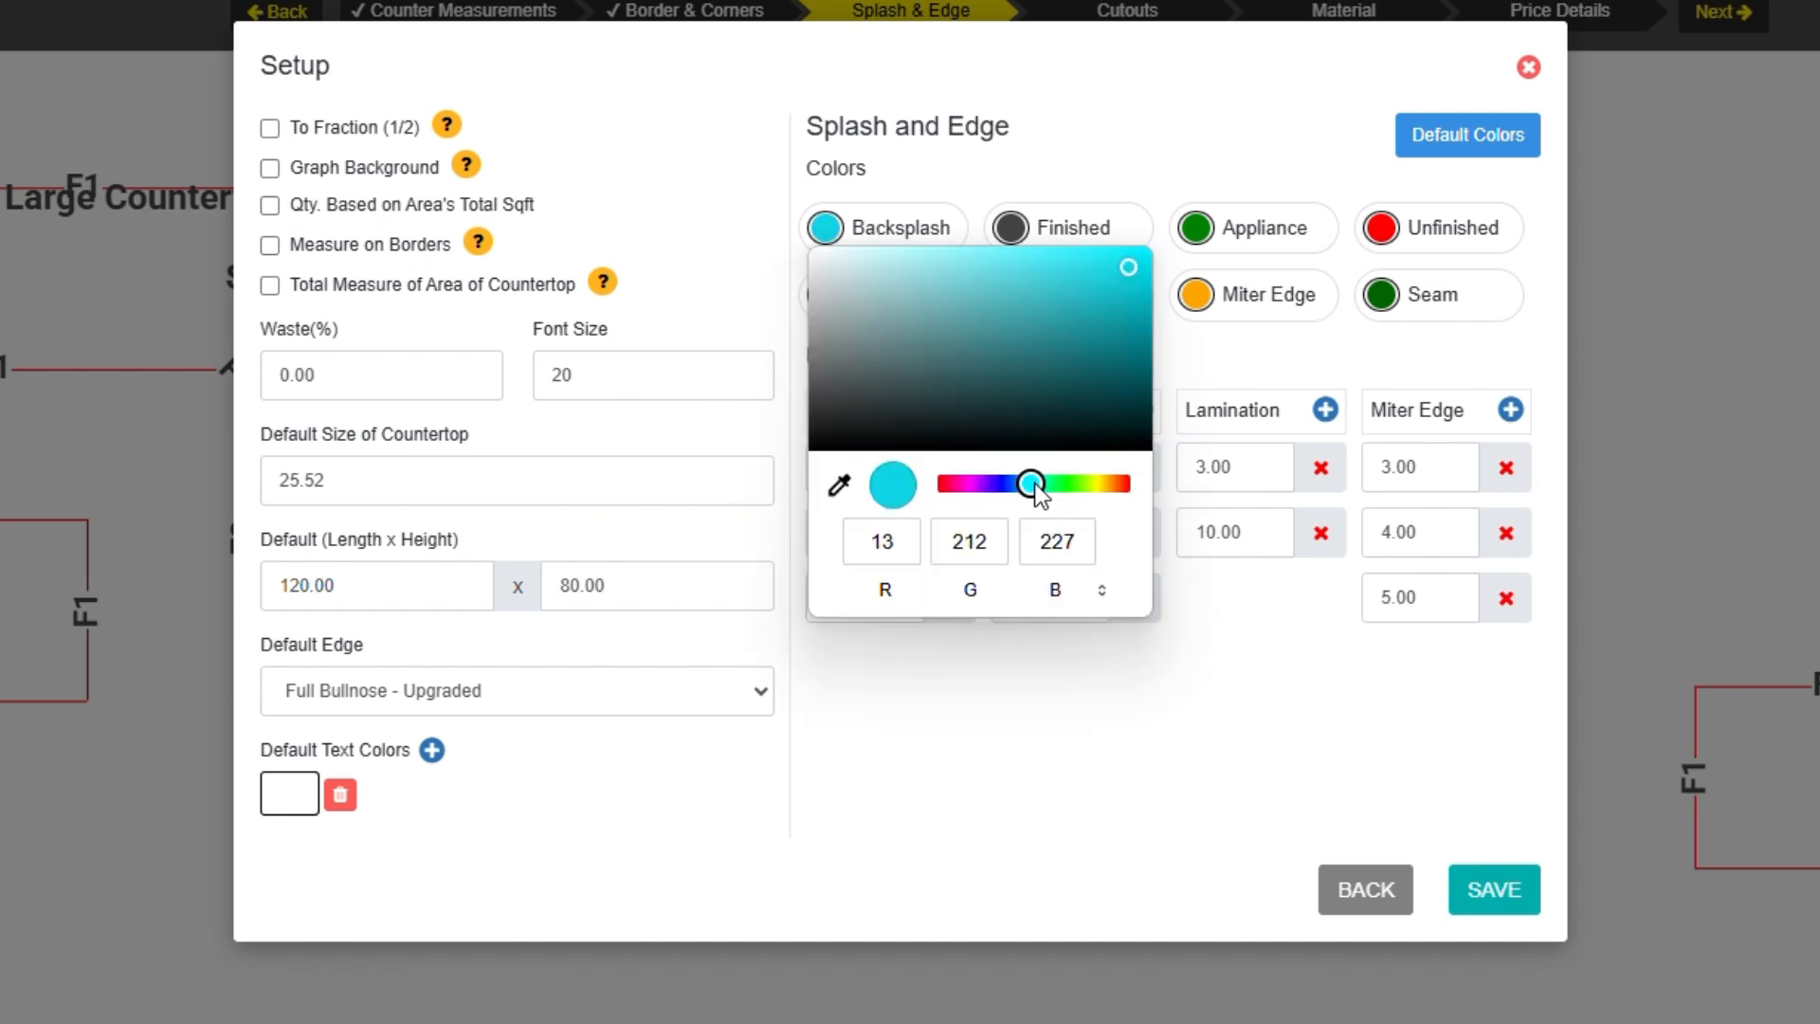
click(1003, 734)
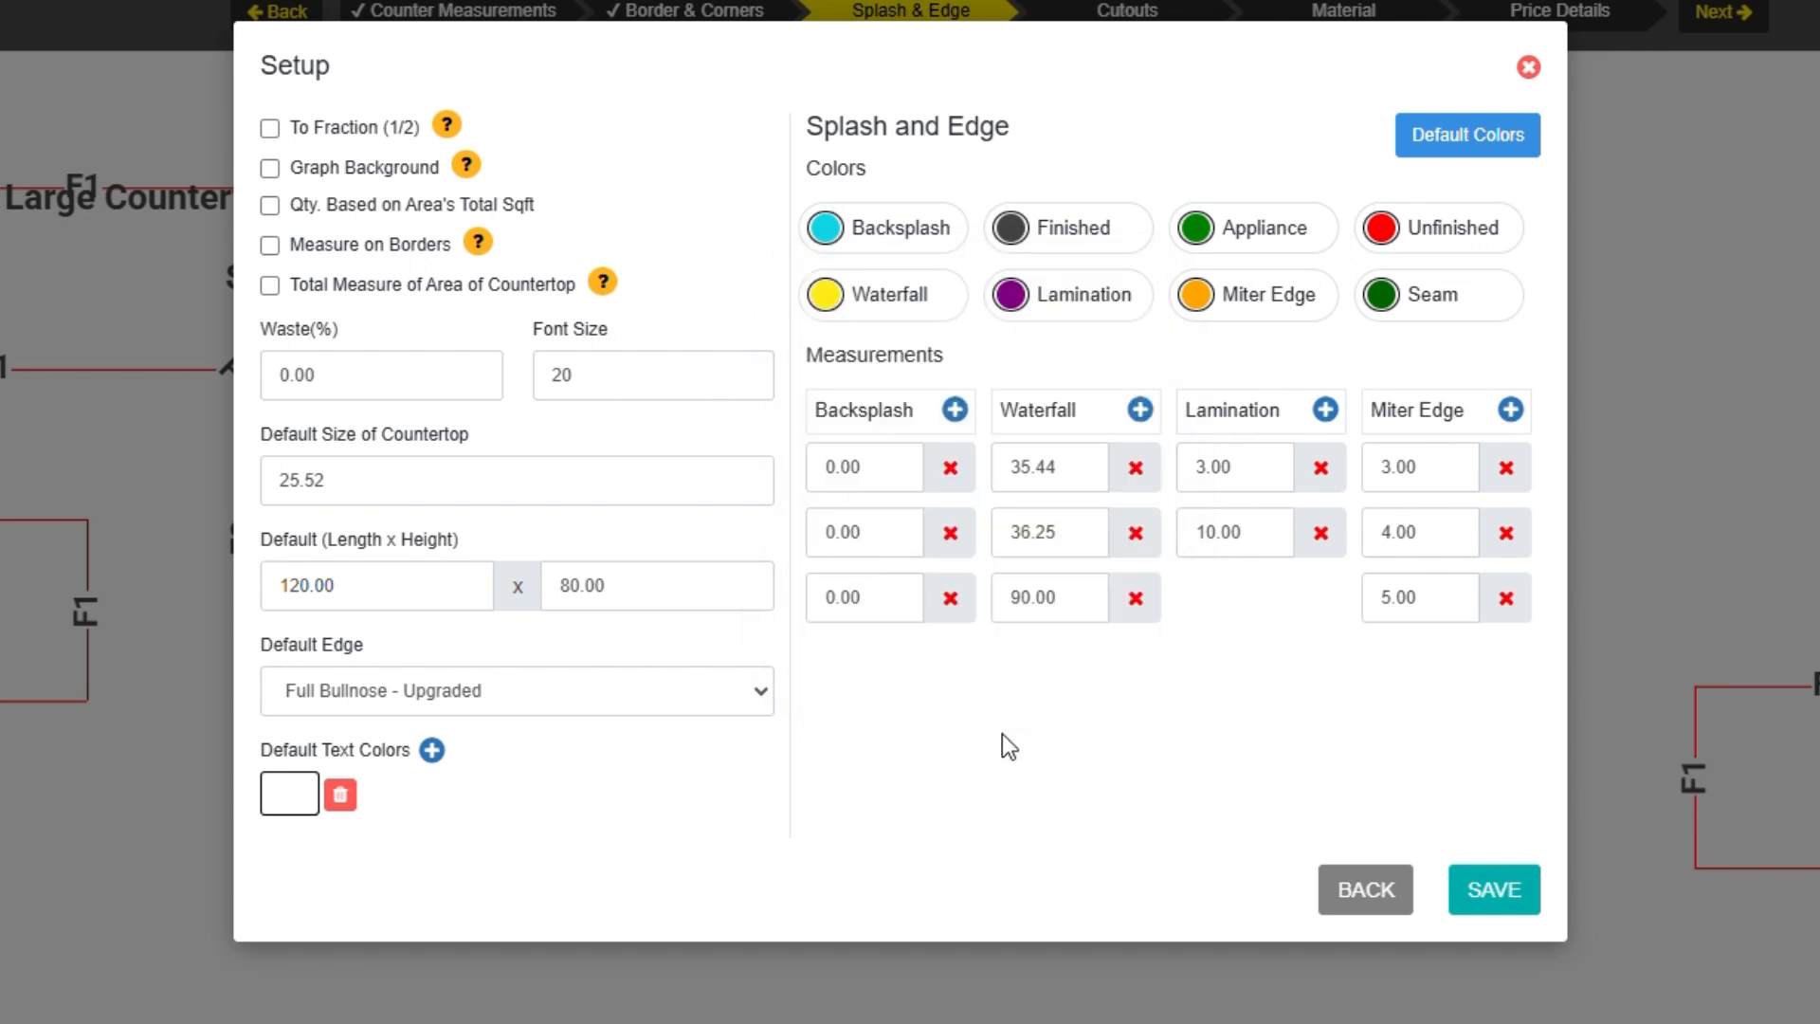
Set the three Backsplash measurements to 5.00, 4.00 and 3.00 and save the setup.
click(887, 465)
click(892, 553)
text(4.00)
click(901, 591)
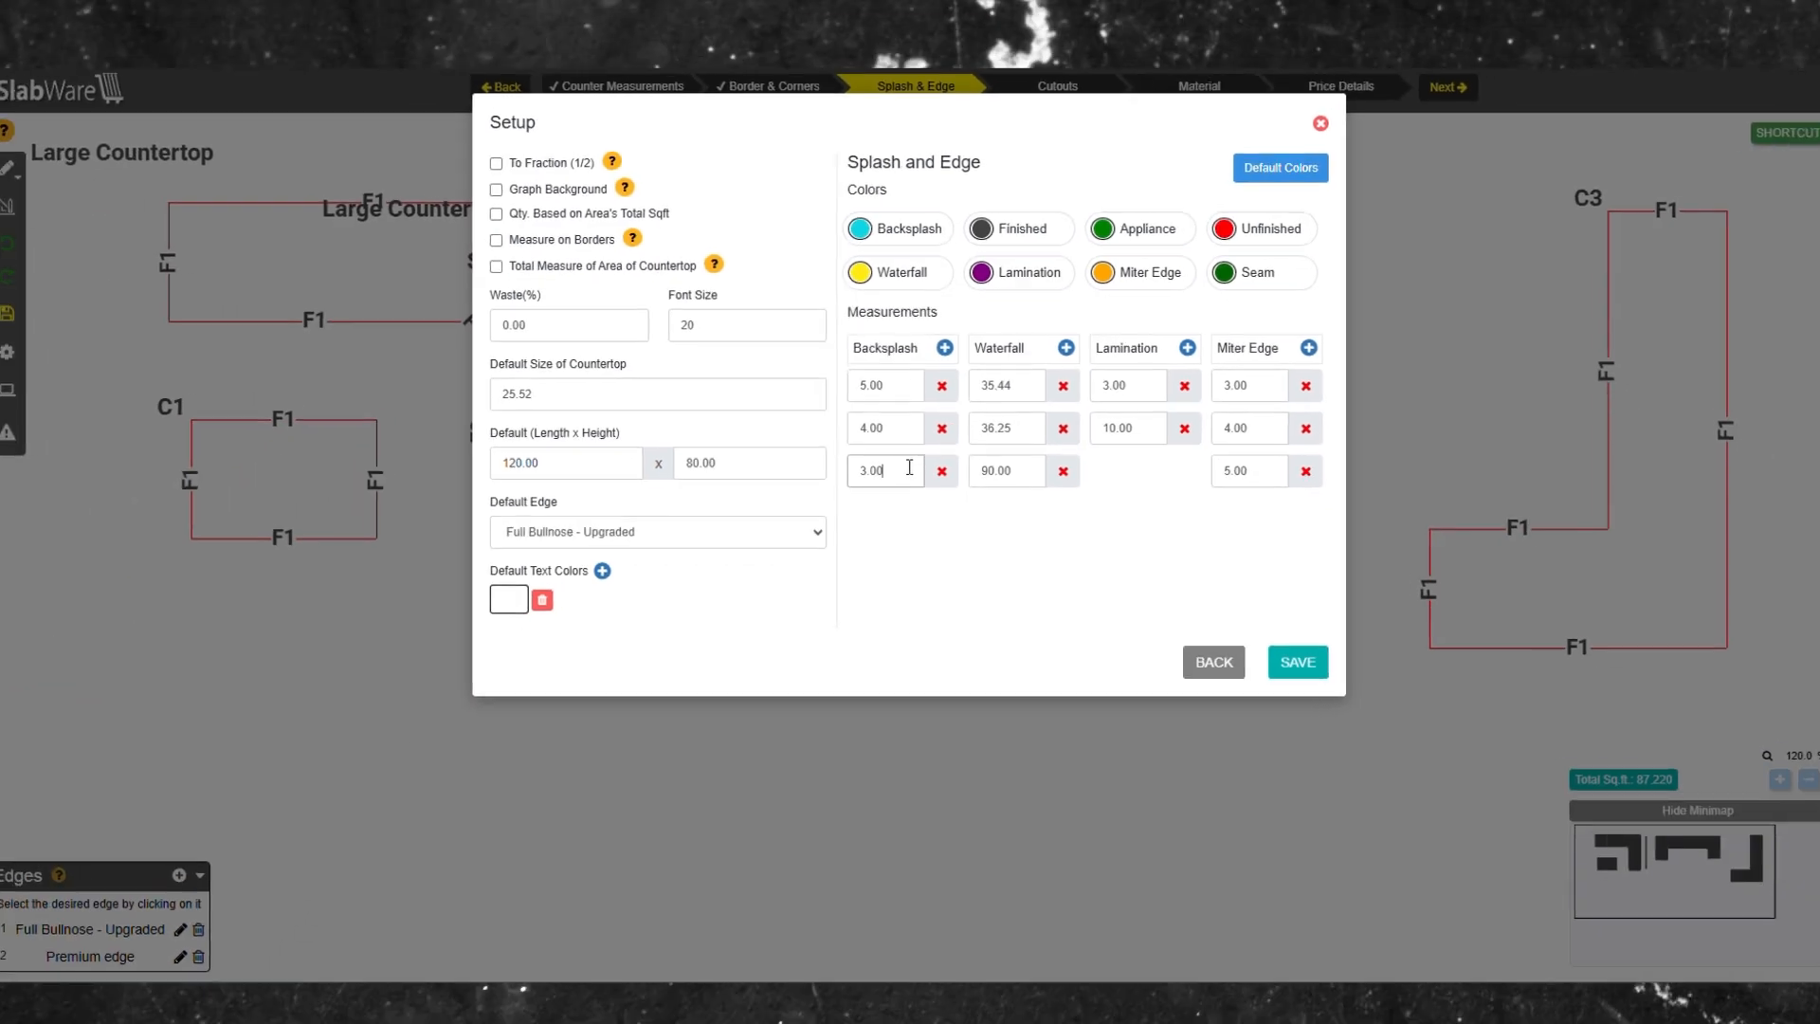
text(300)
click(1280, 646)
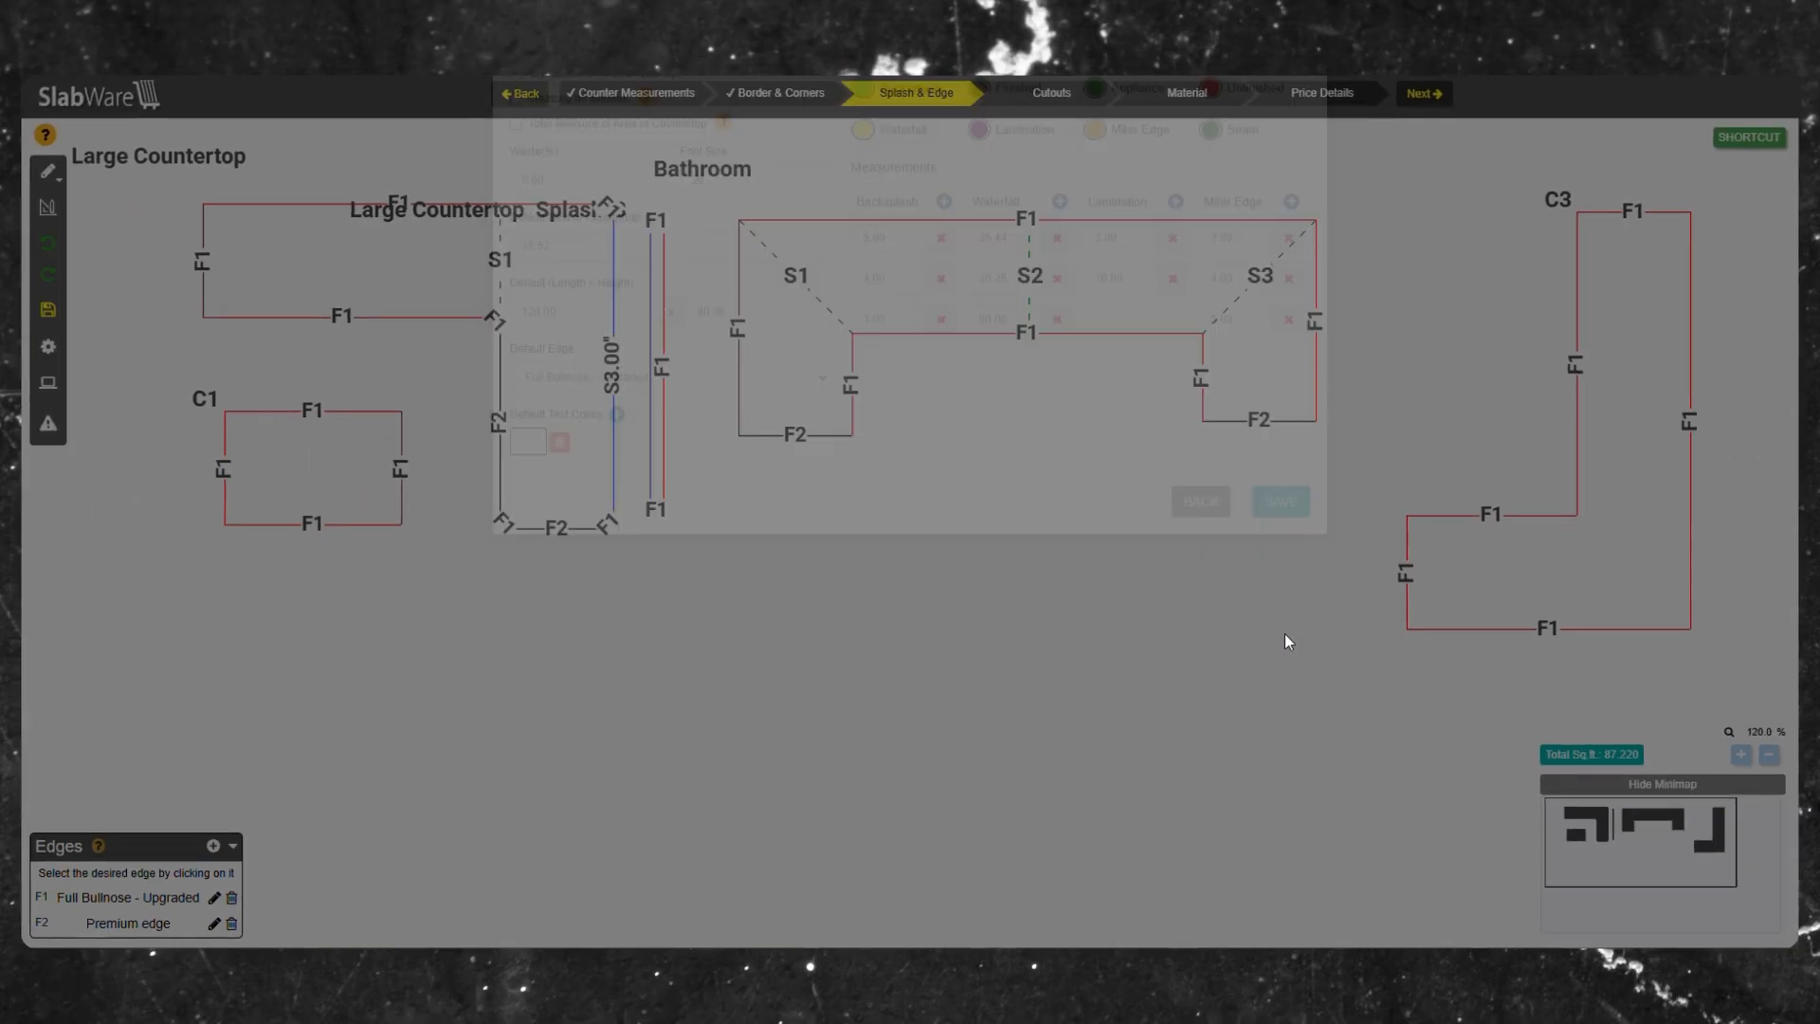
Apply a 5.00" backsplash to the top edge of the Bathroom countertop.
click(958, 222)
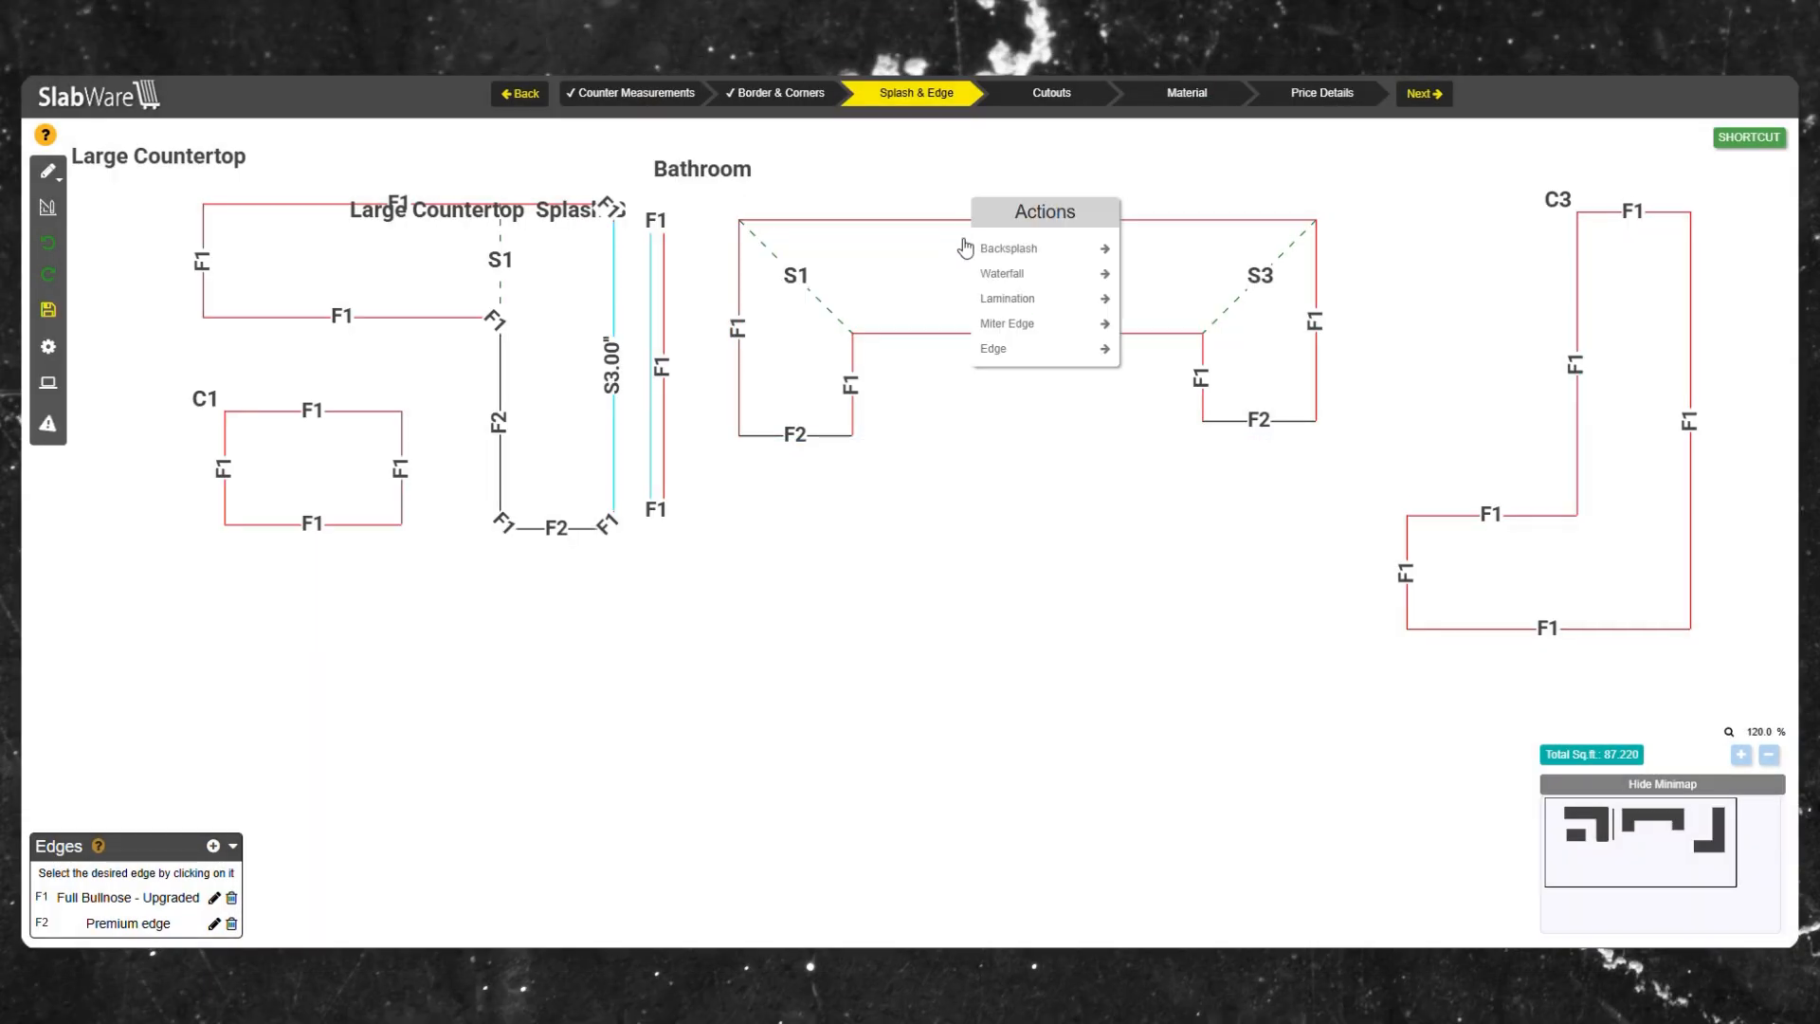
mouse_move(1064, 251)
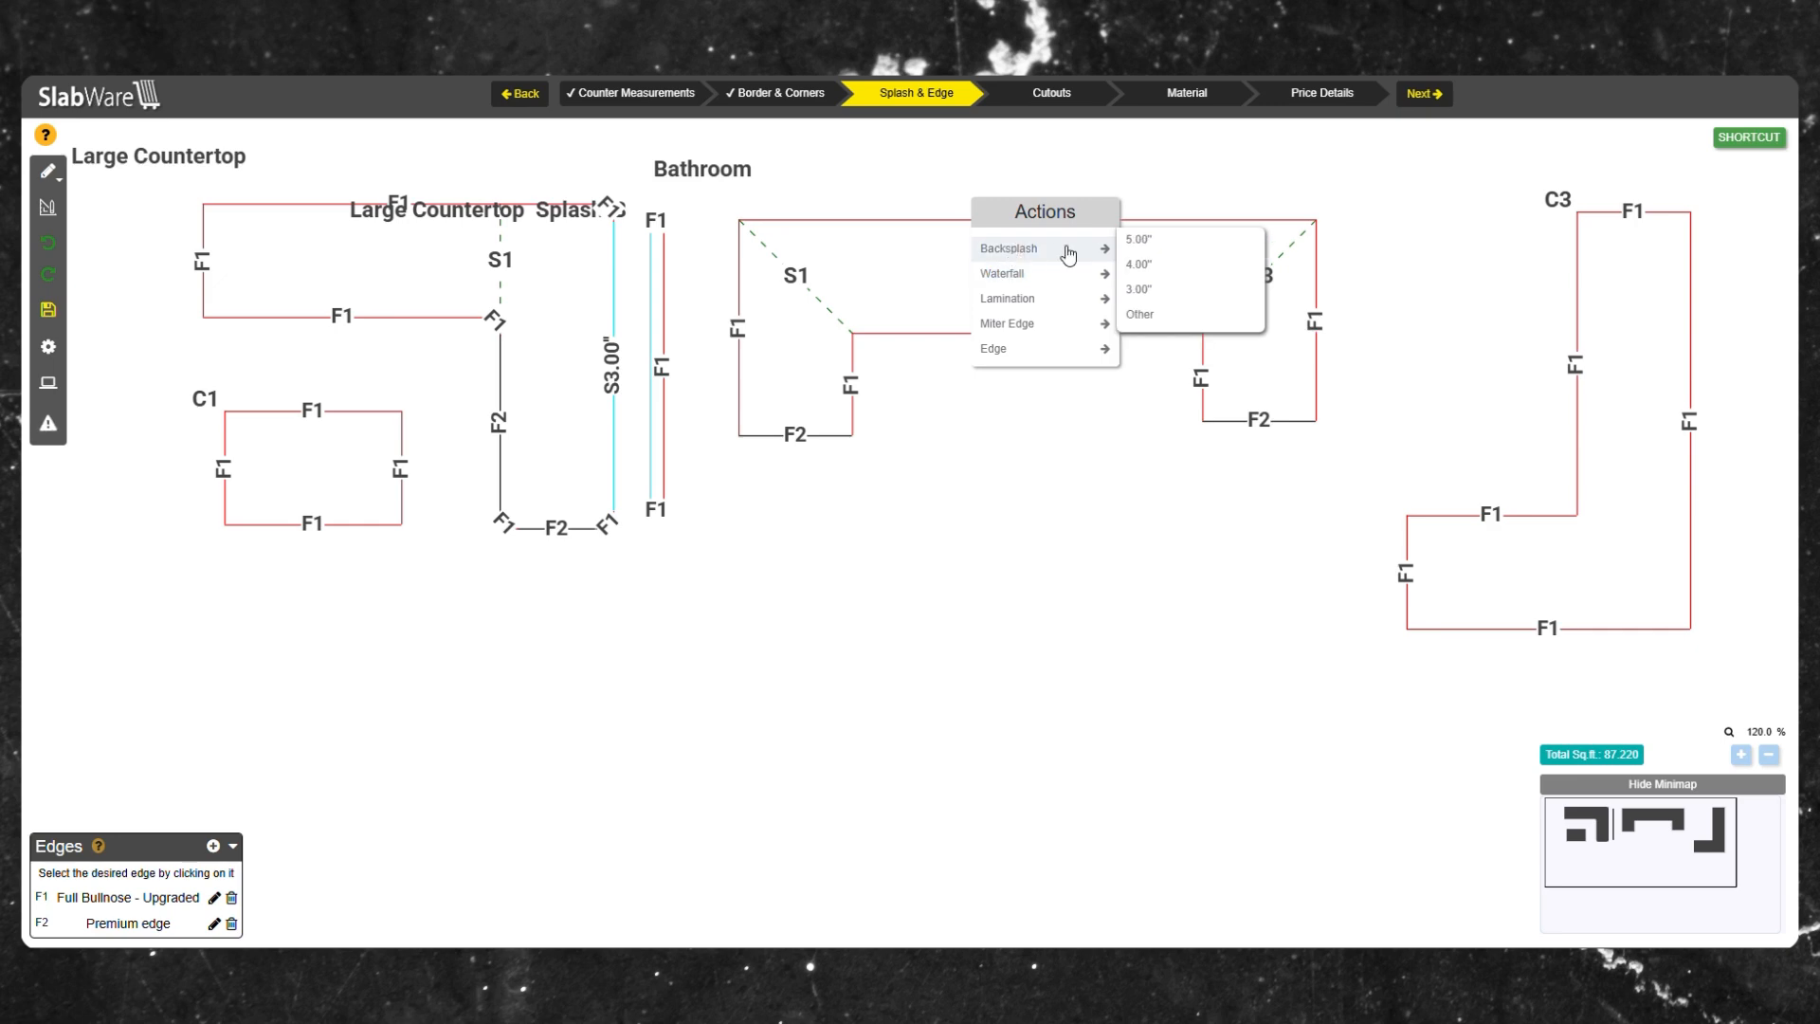
click(1147, 239)
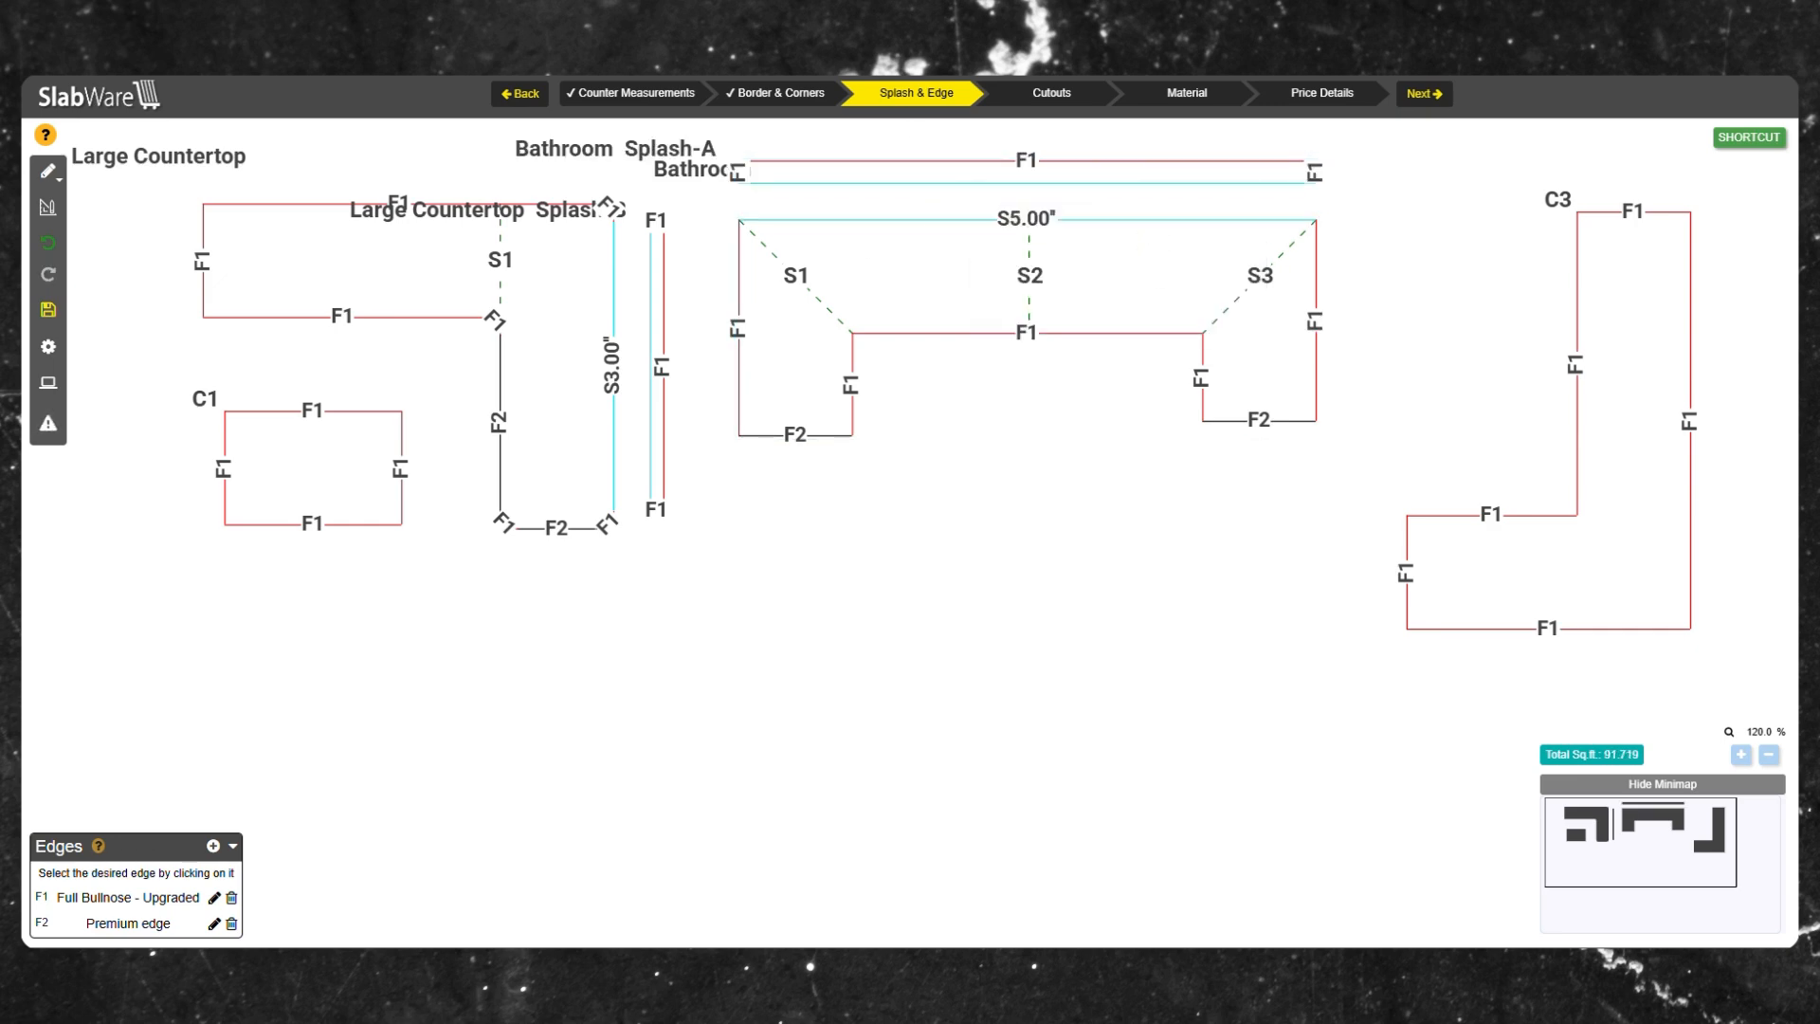
On Counter Measurements, generate a template named U SHAPE from the Bathroom countertop.
click(611, 95)
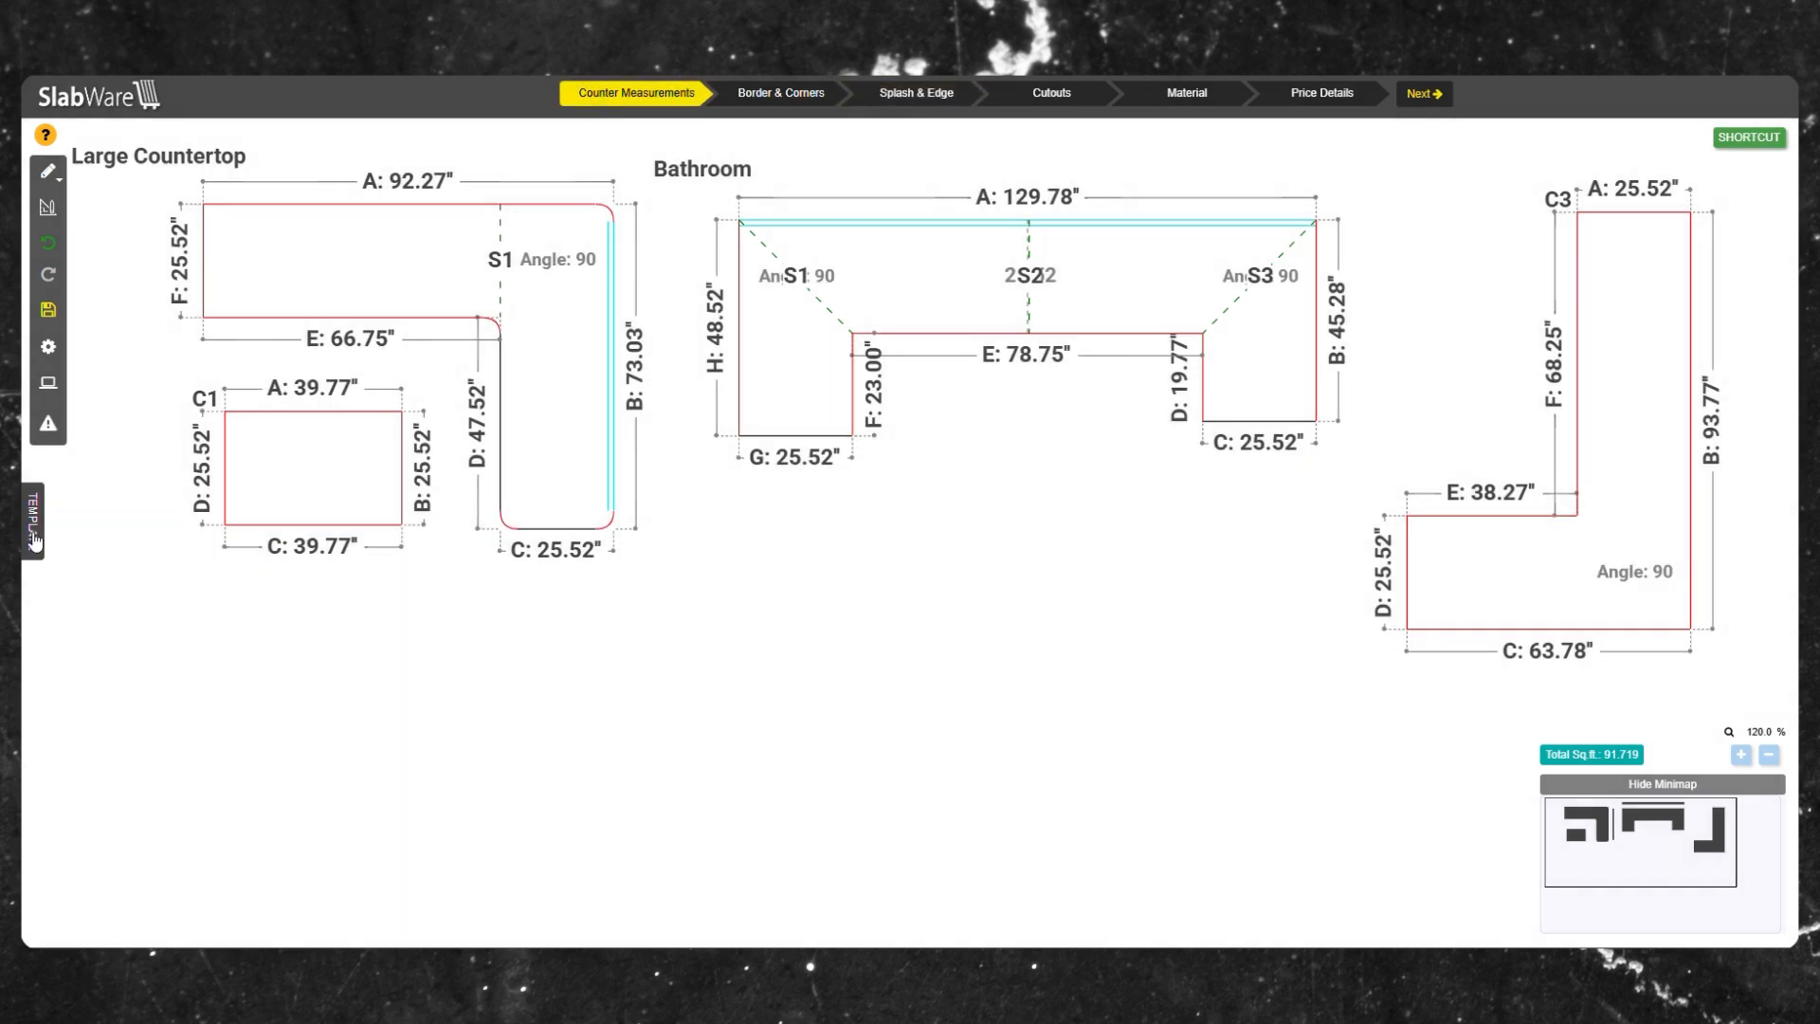
click(34, 531)
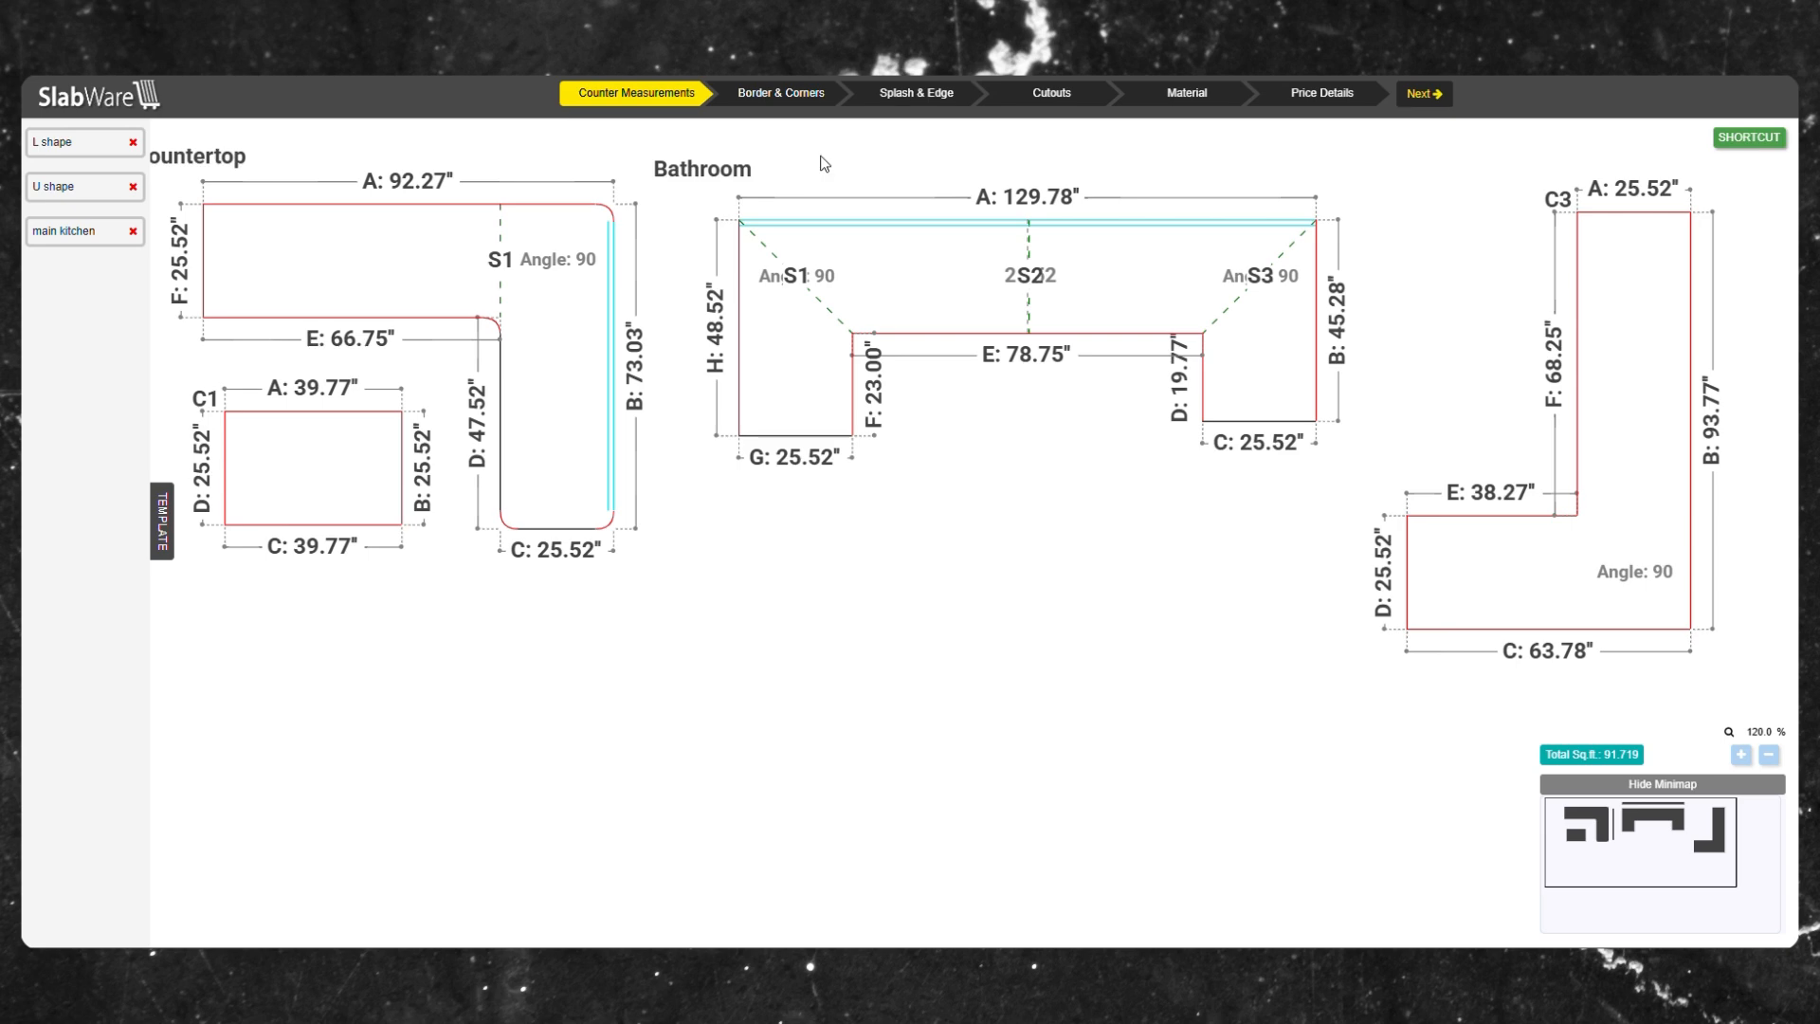
right_click(869, 296)
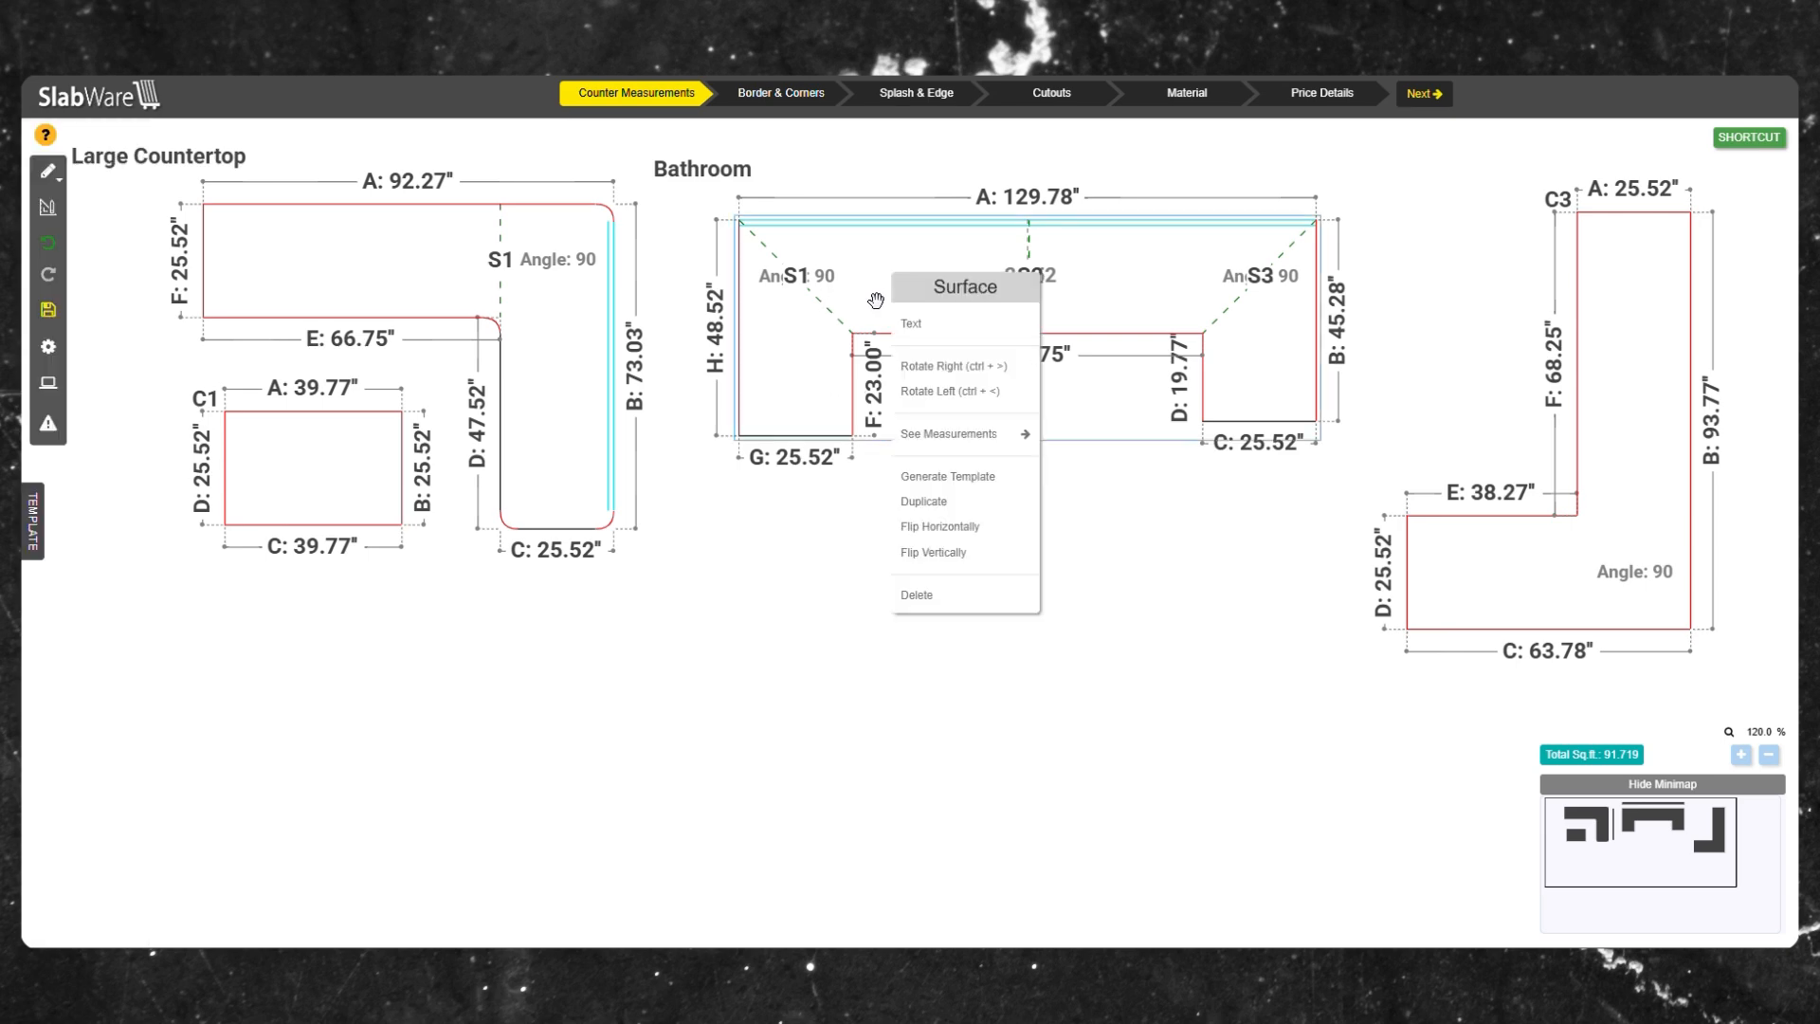
click(923, 477)
click(883, 190)
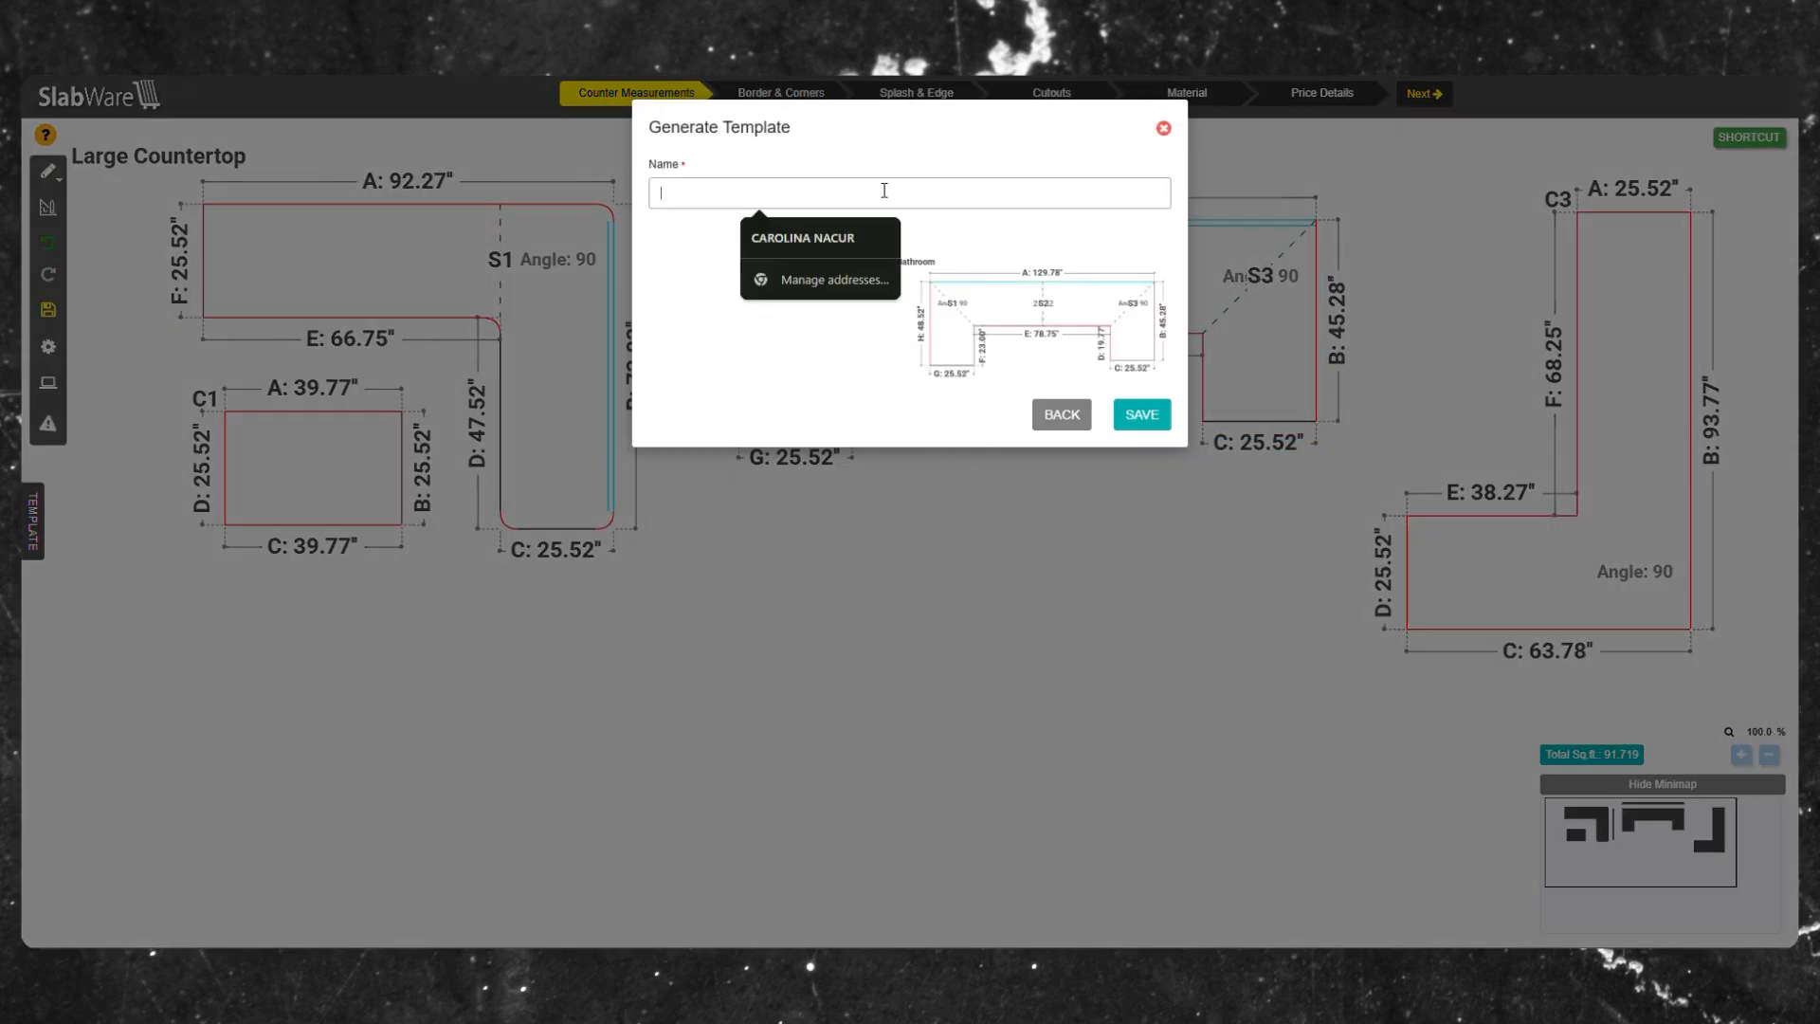
text(u SHAPE)
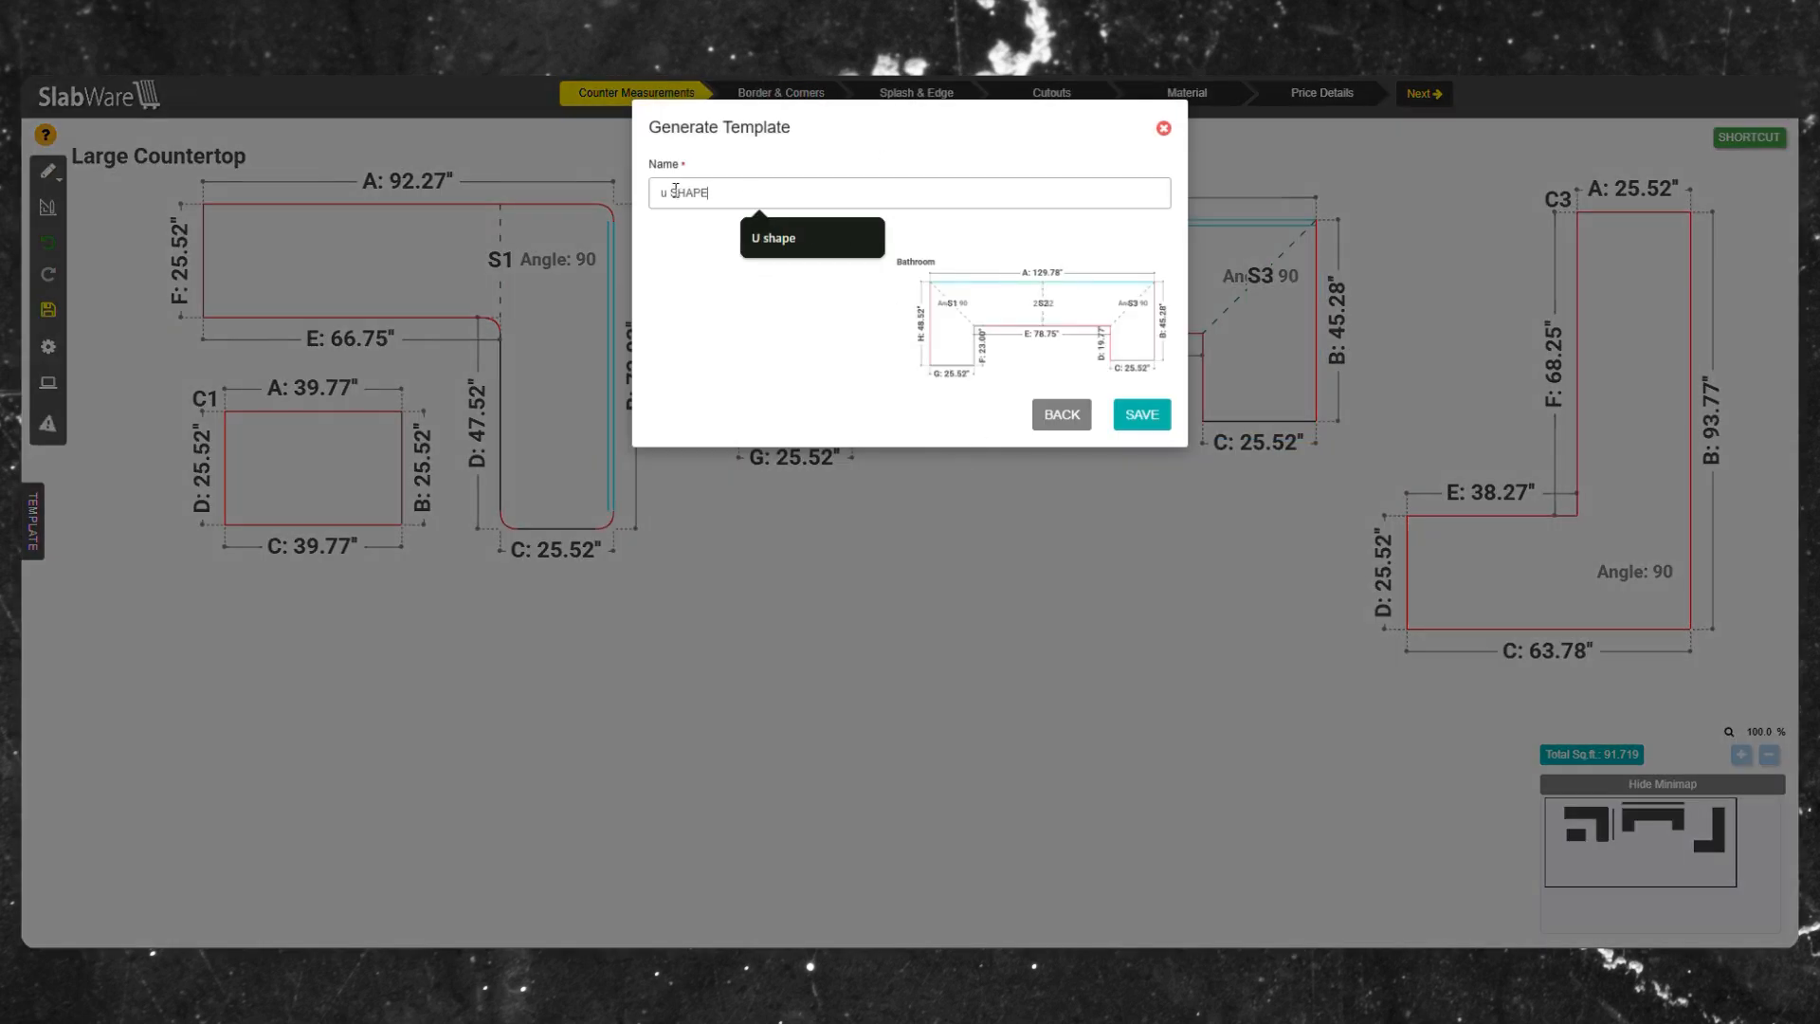
click(673, 191)
key(BackSpace)
text(U)
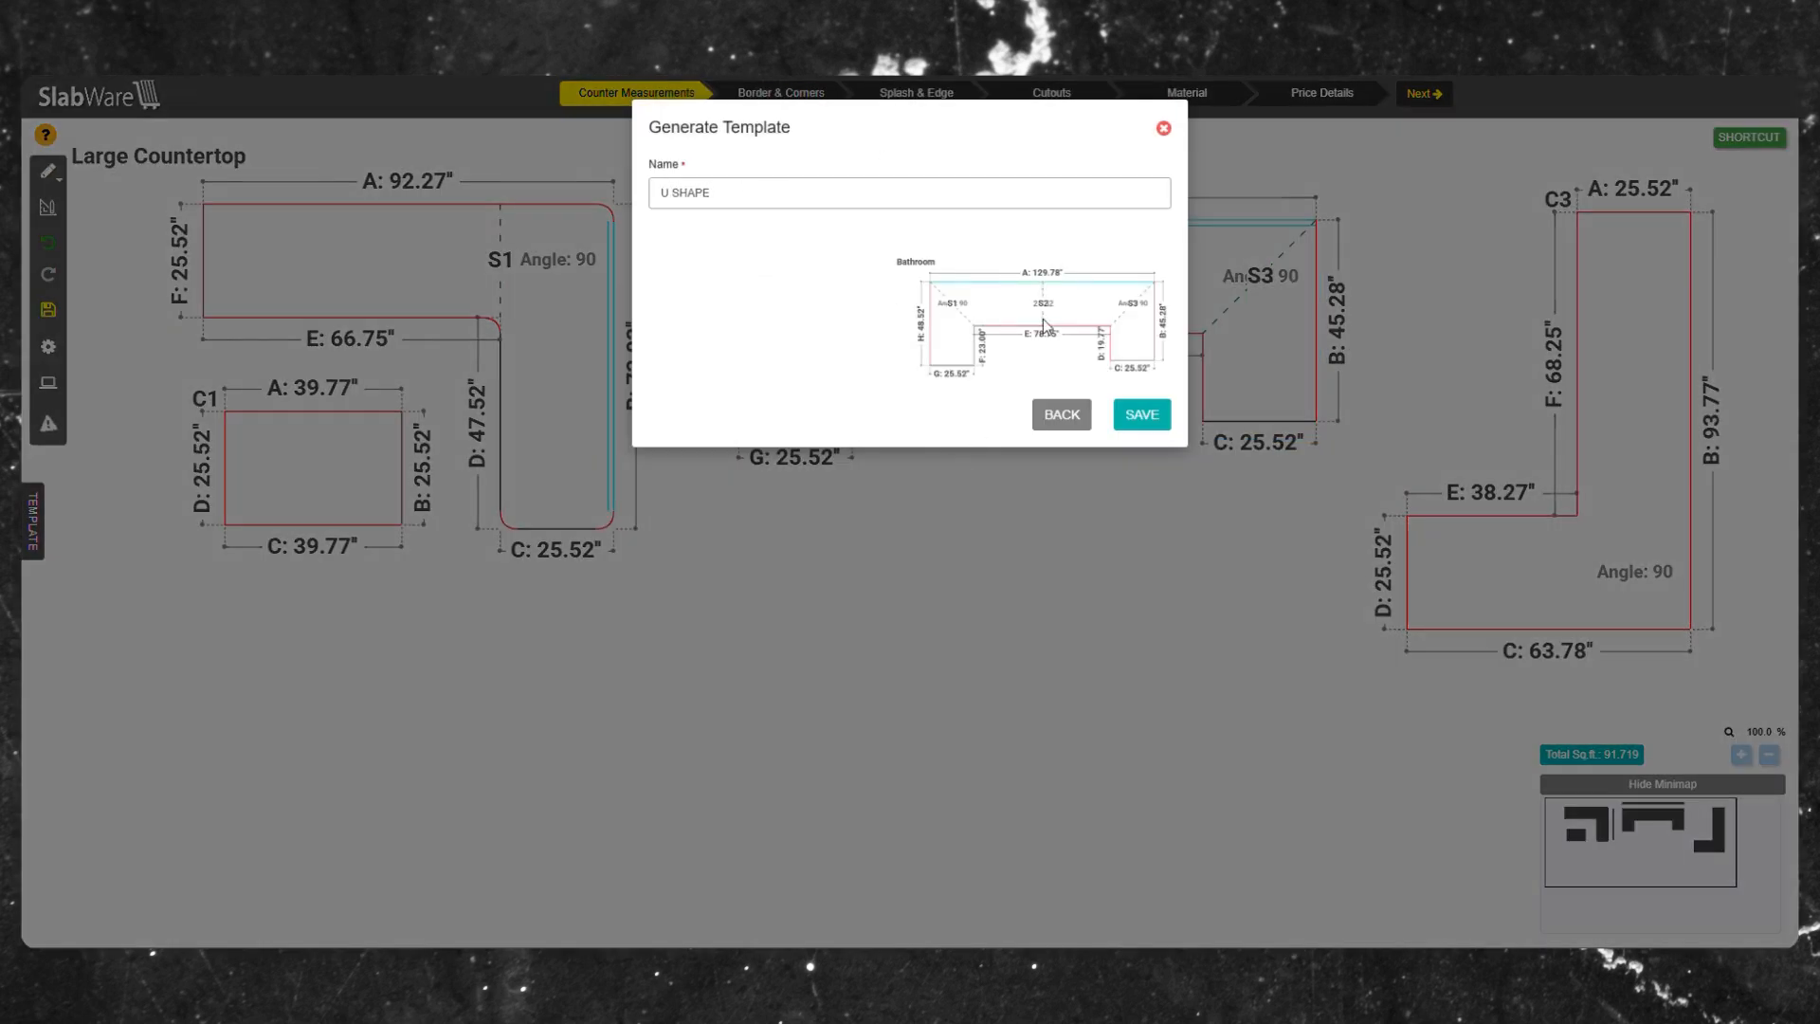
click(1141, 415)
Open the template list and delete the U SHAPE template.
click(32, 518)
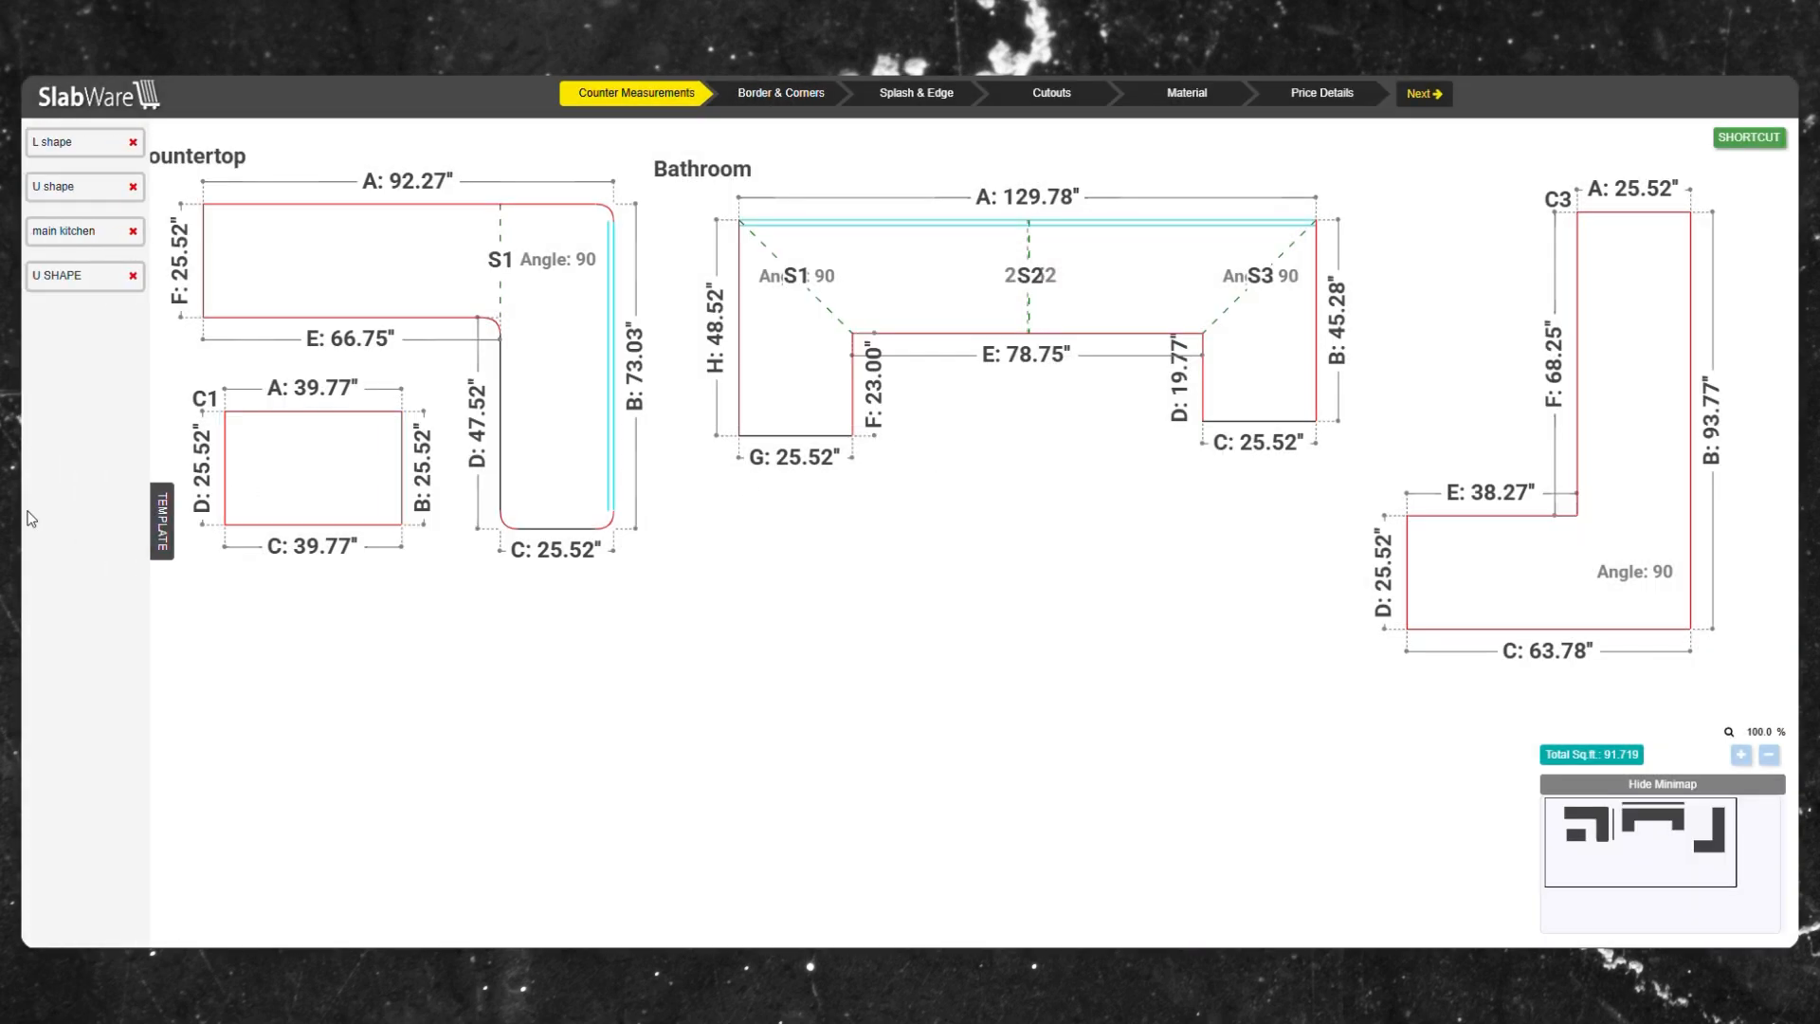
click(133, 276)
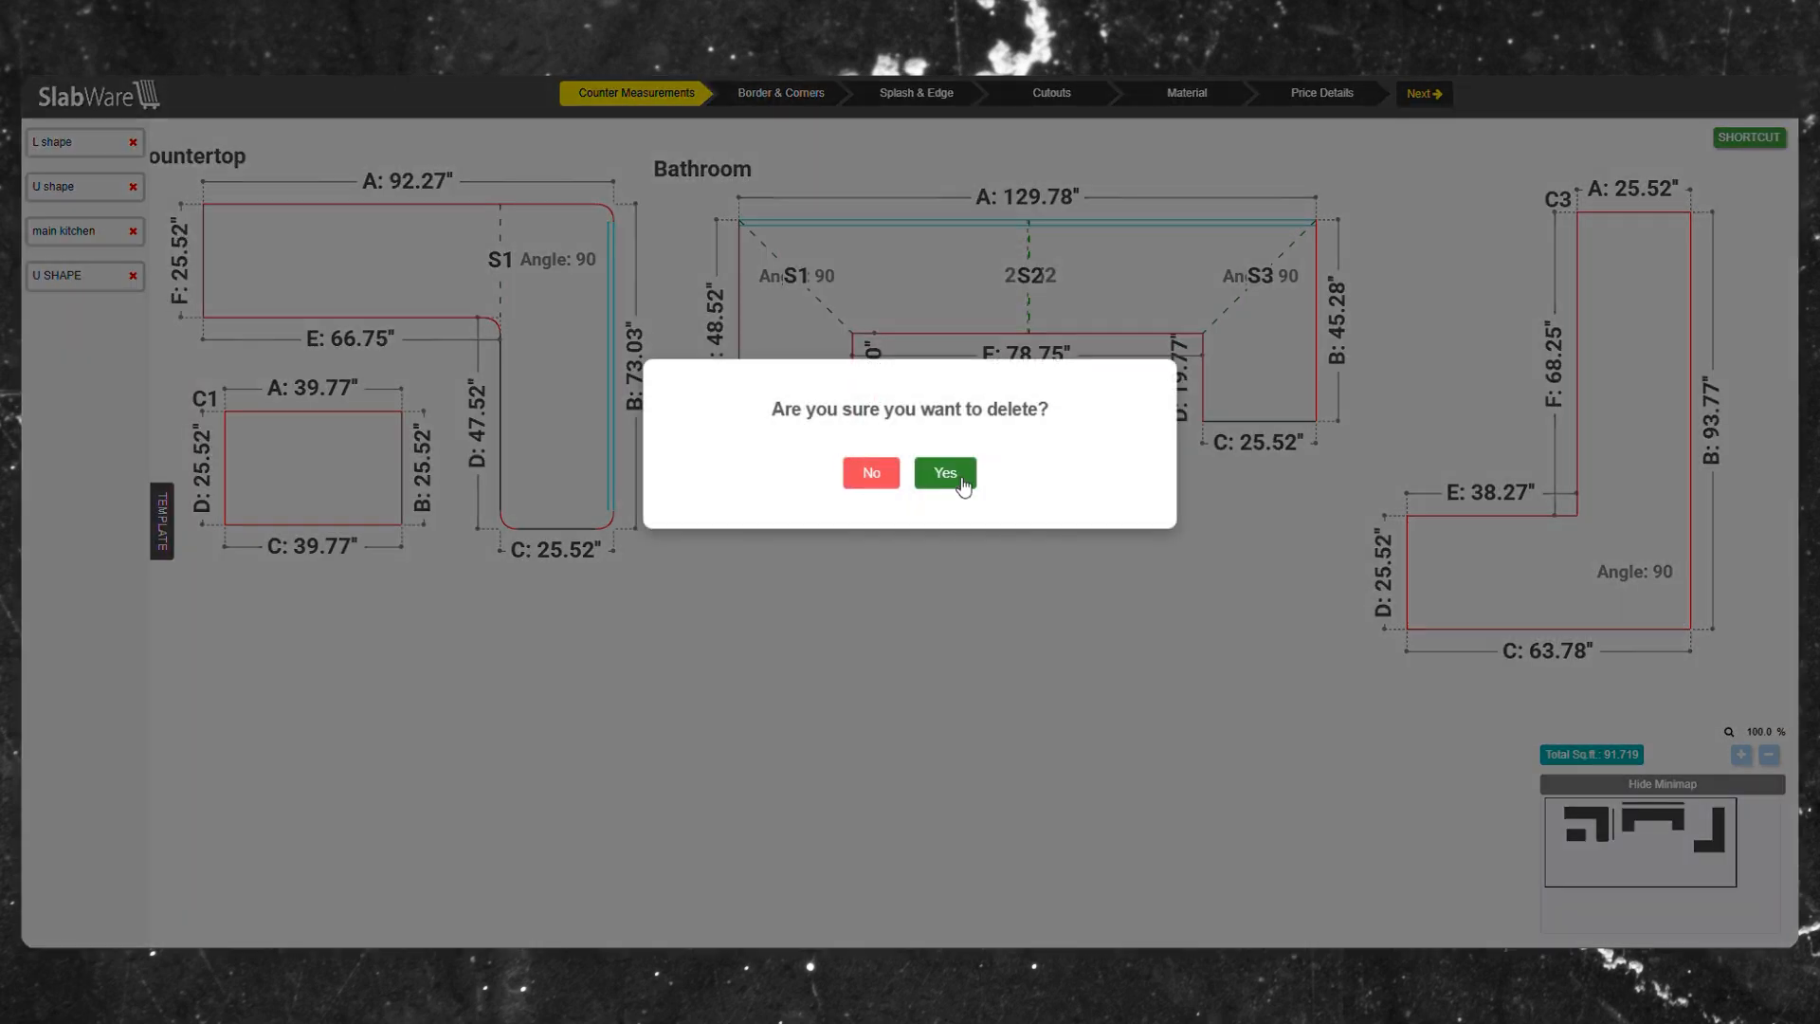
click(961, 483)
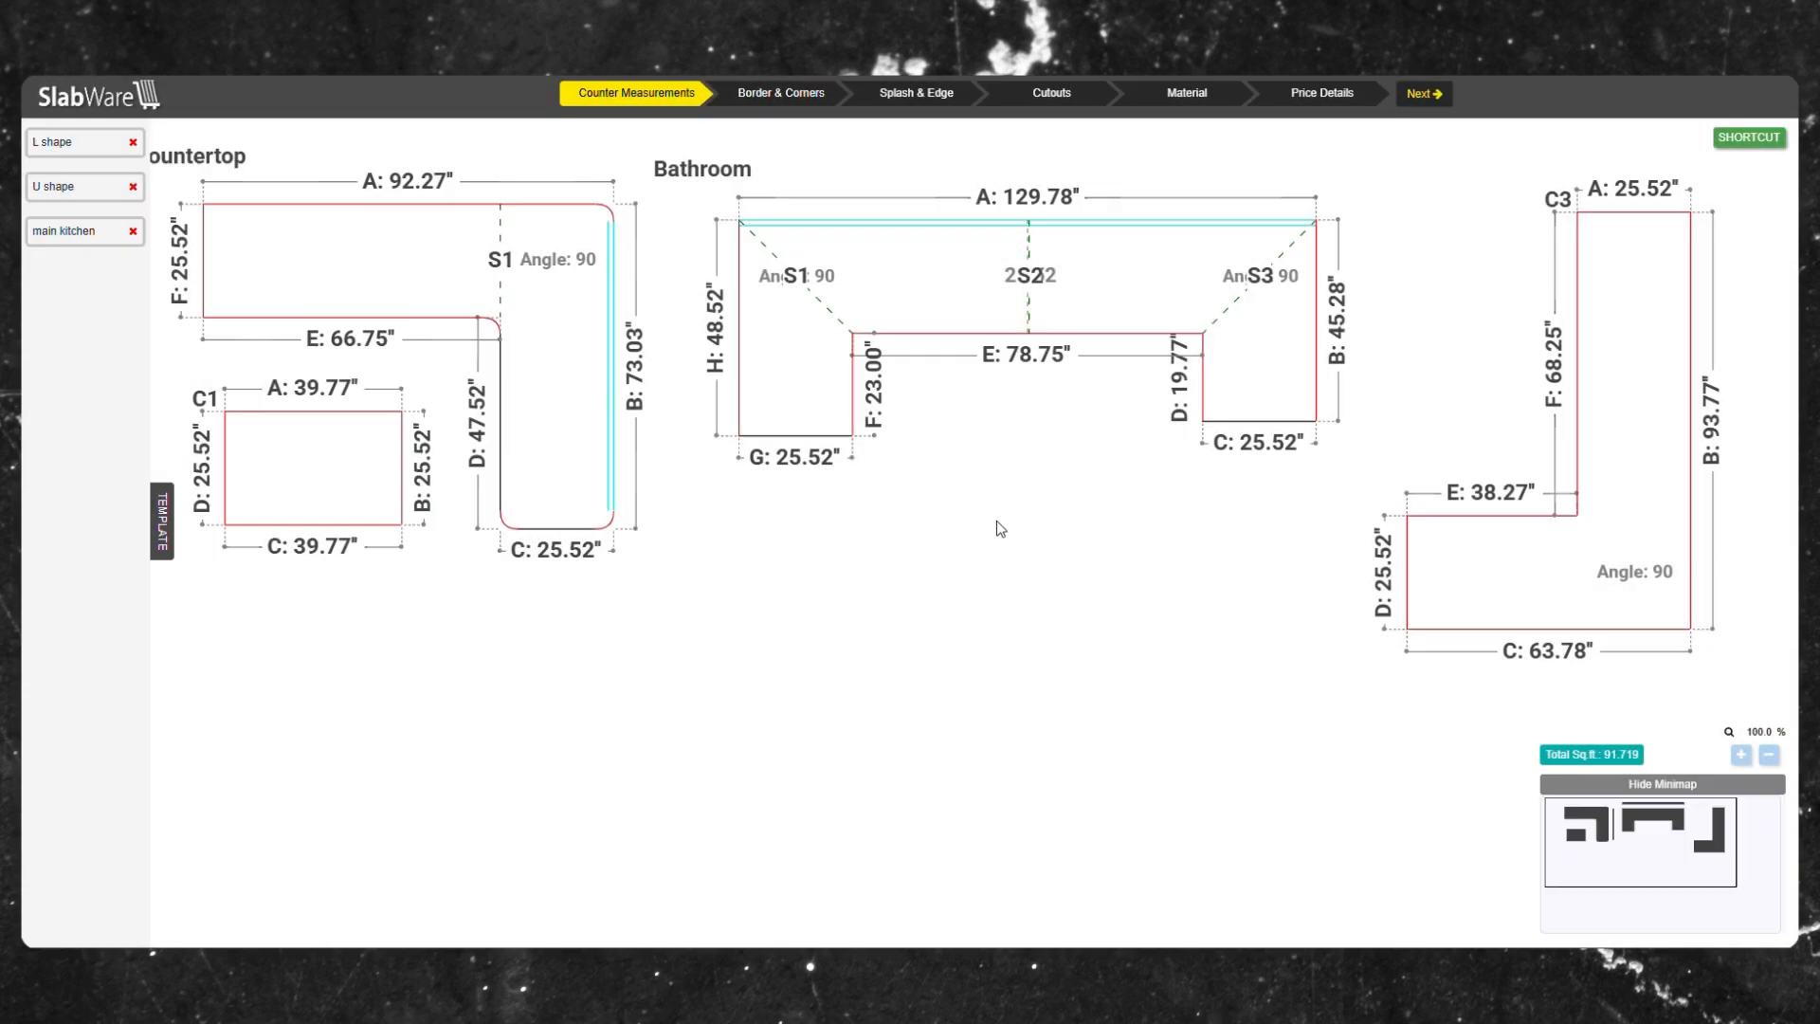
Rename the C3 countertop's label to Bathroom 2.
click(1557, 200)
key(BackSpace)
key(BackSpace)
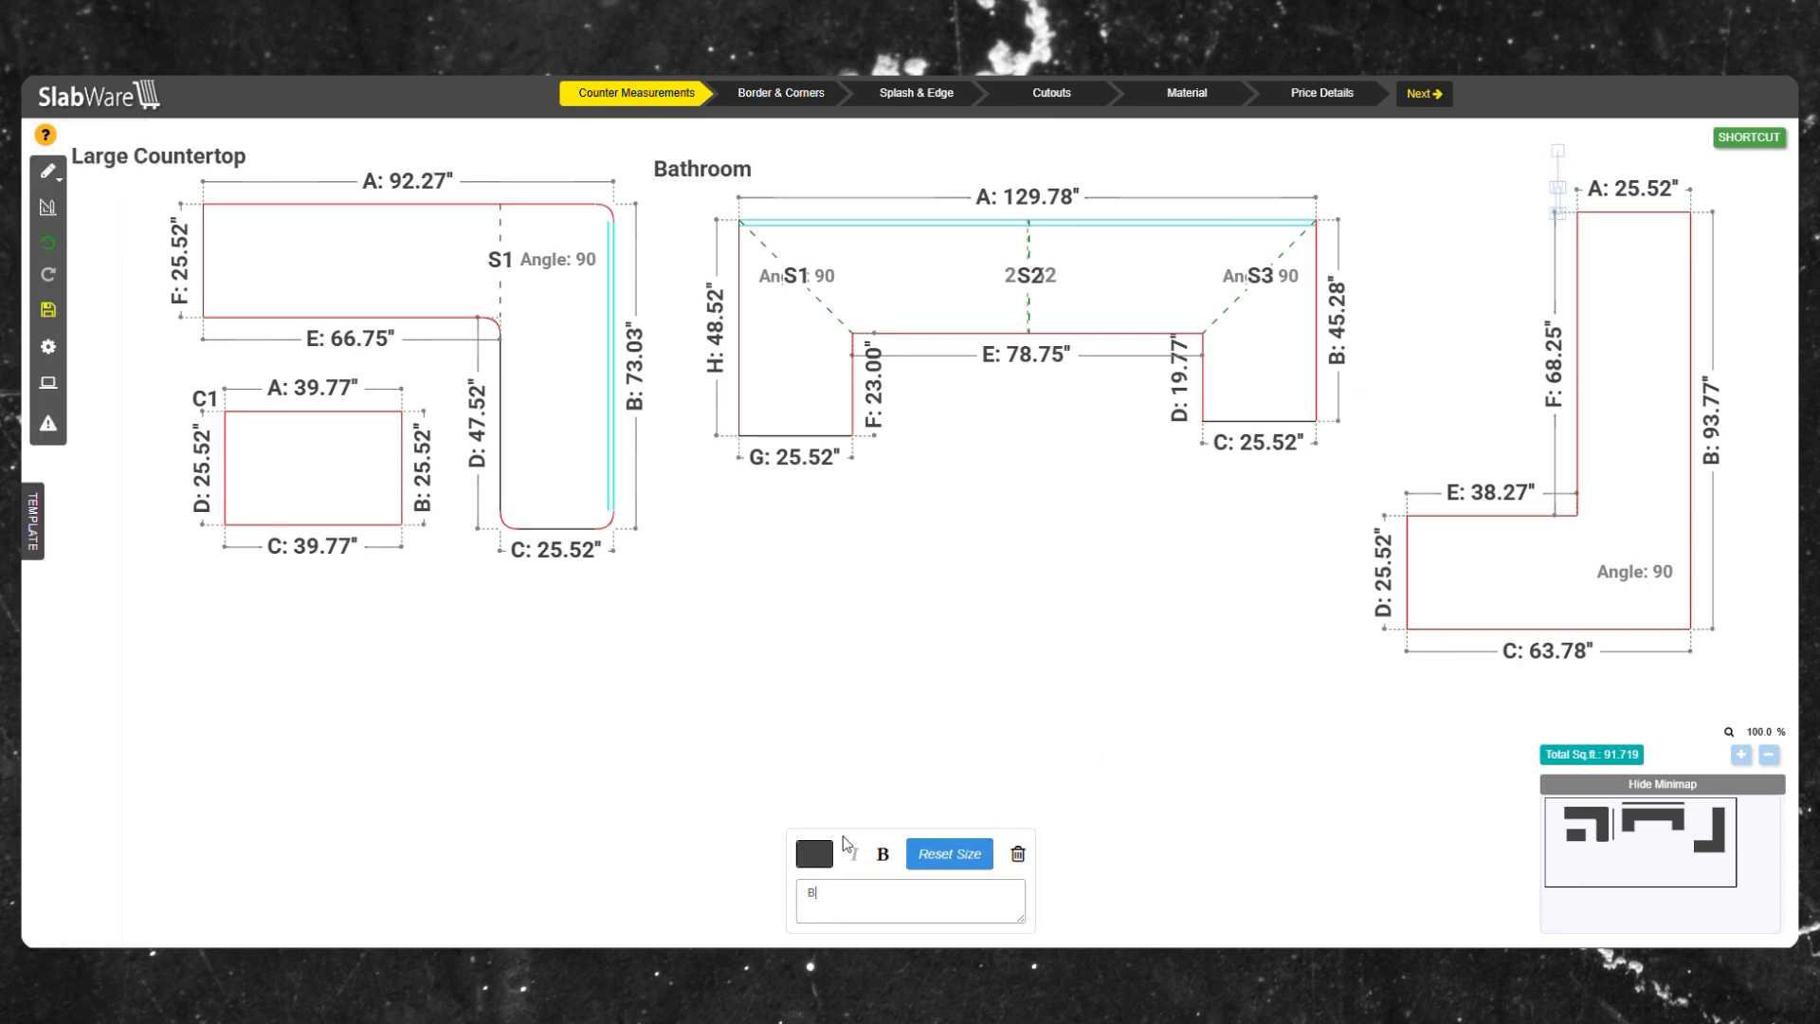
text(Bathroom 2)
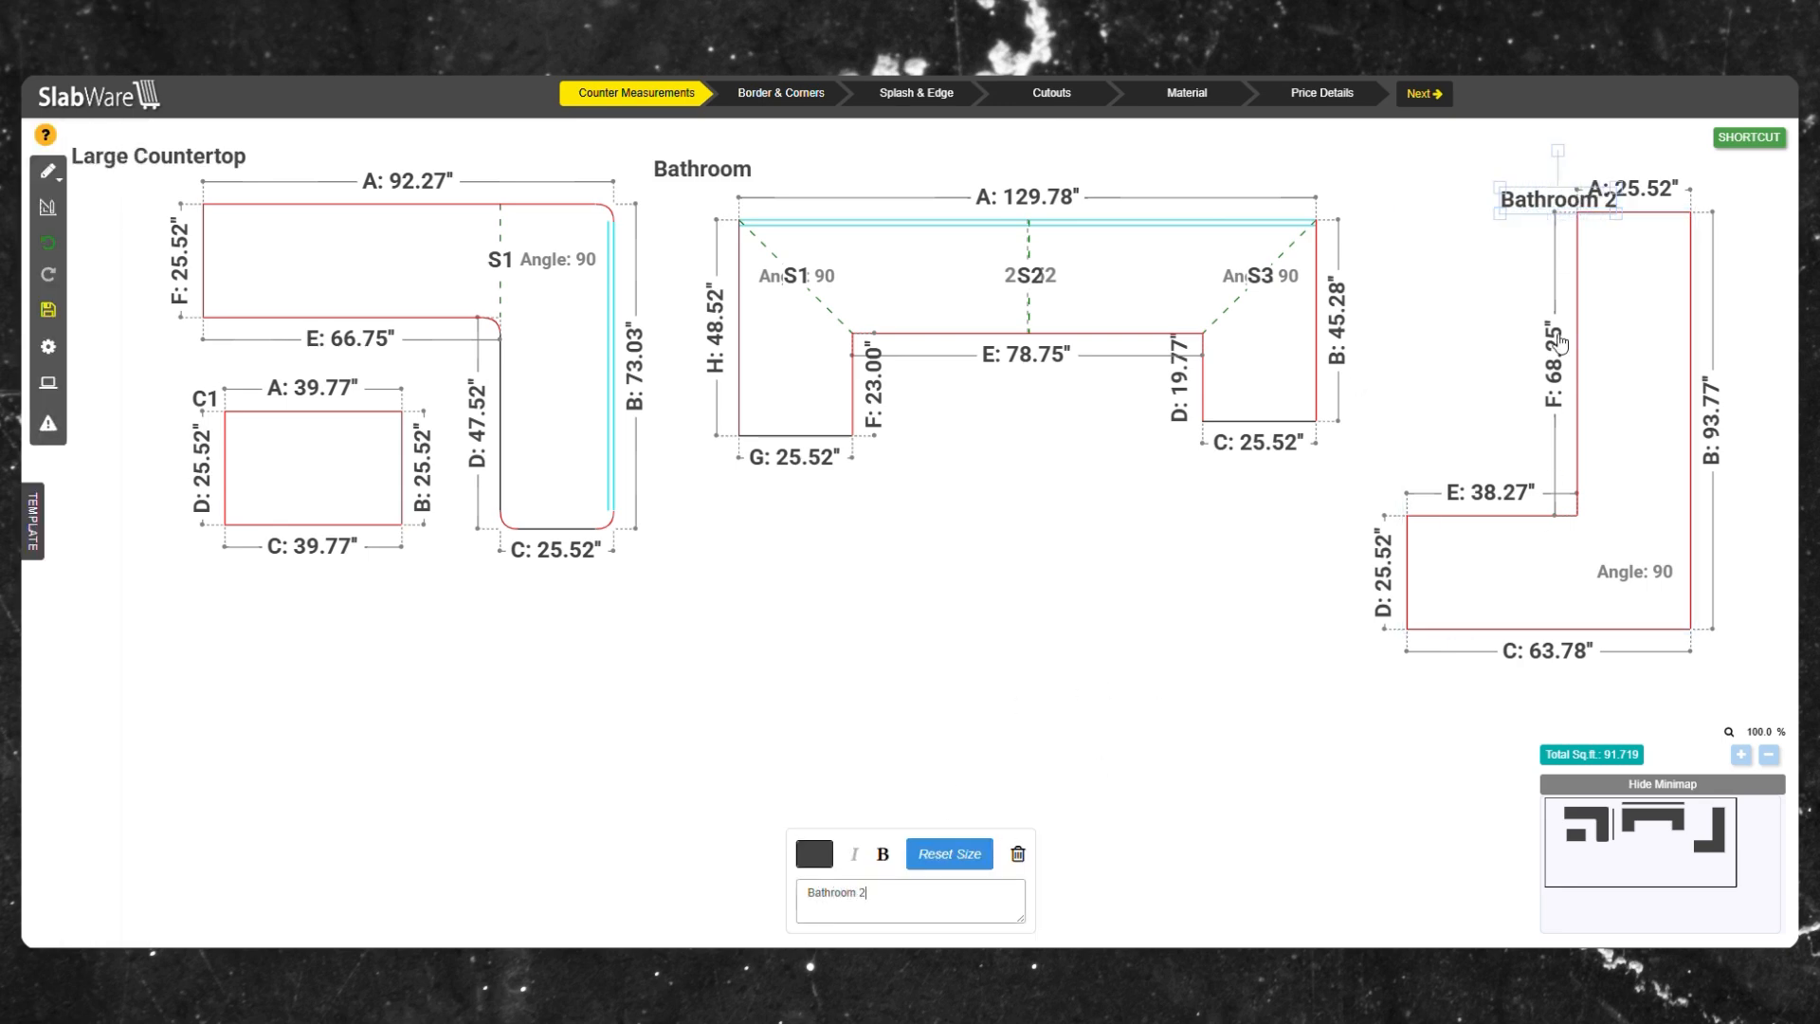
Move the Bathroom 2 label leftward so it sits above the countertop's upper portion.
drag(1528, 202, 1437, 210)
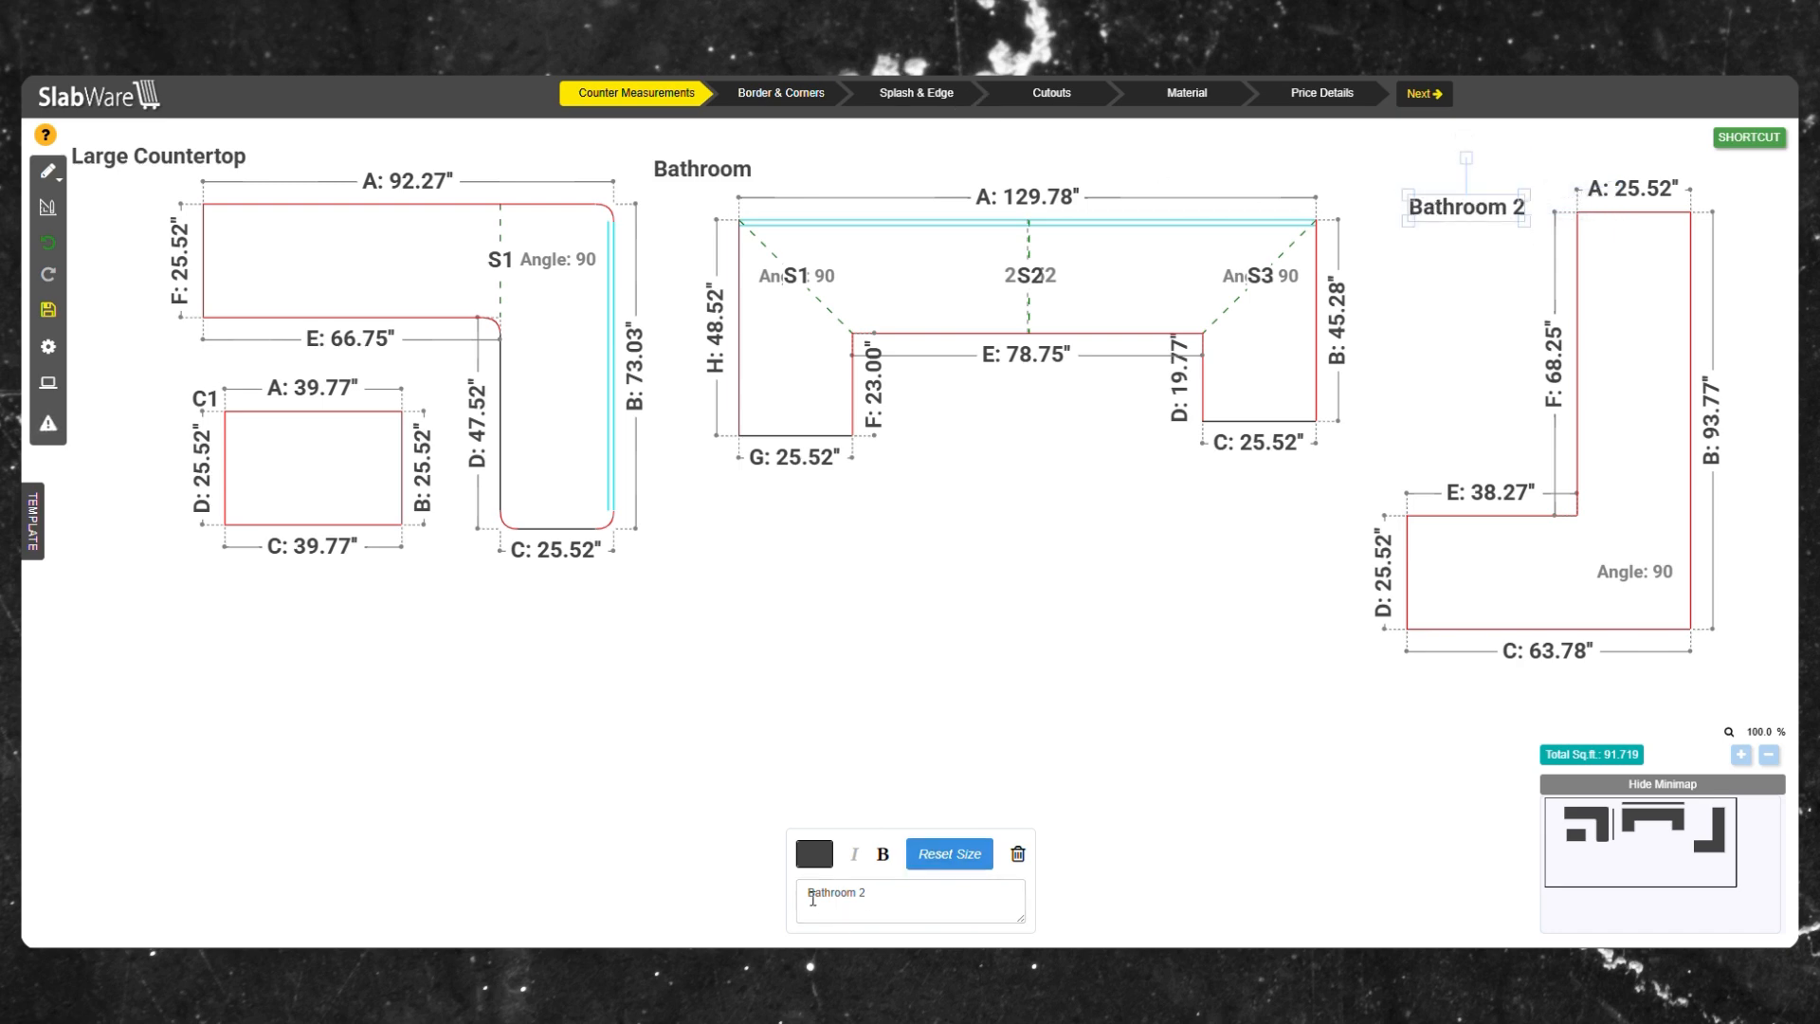
click(814, 853)
drag(926, 635, 1032, 604)
click(1206, 622)
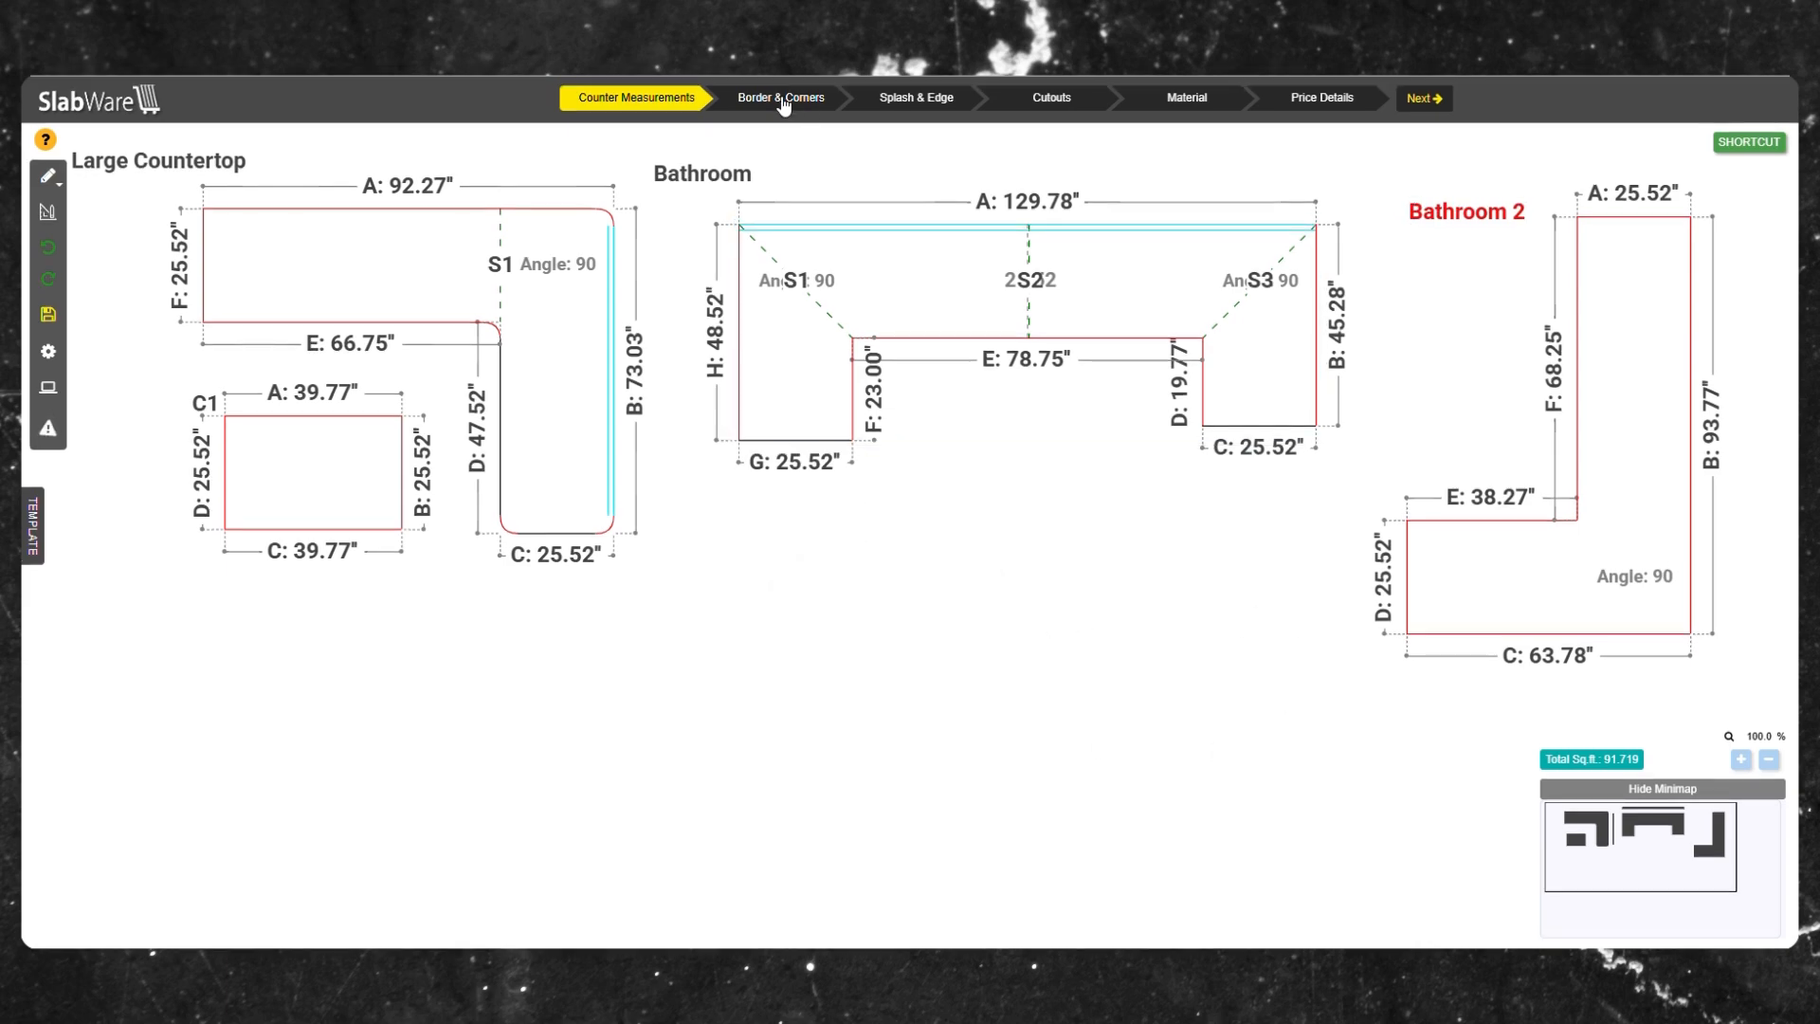
On Border & Corners, round the Bathroom countertop's inner F-G corner with a 4.00" radius.
click(783, 98)
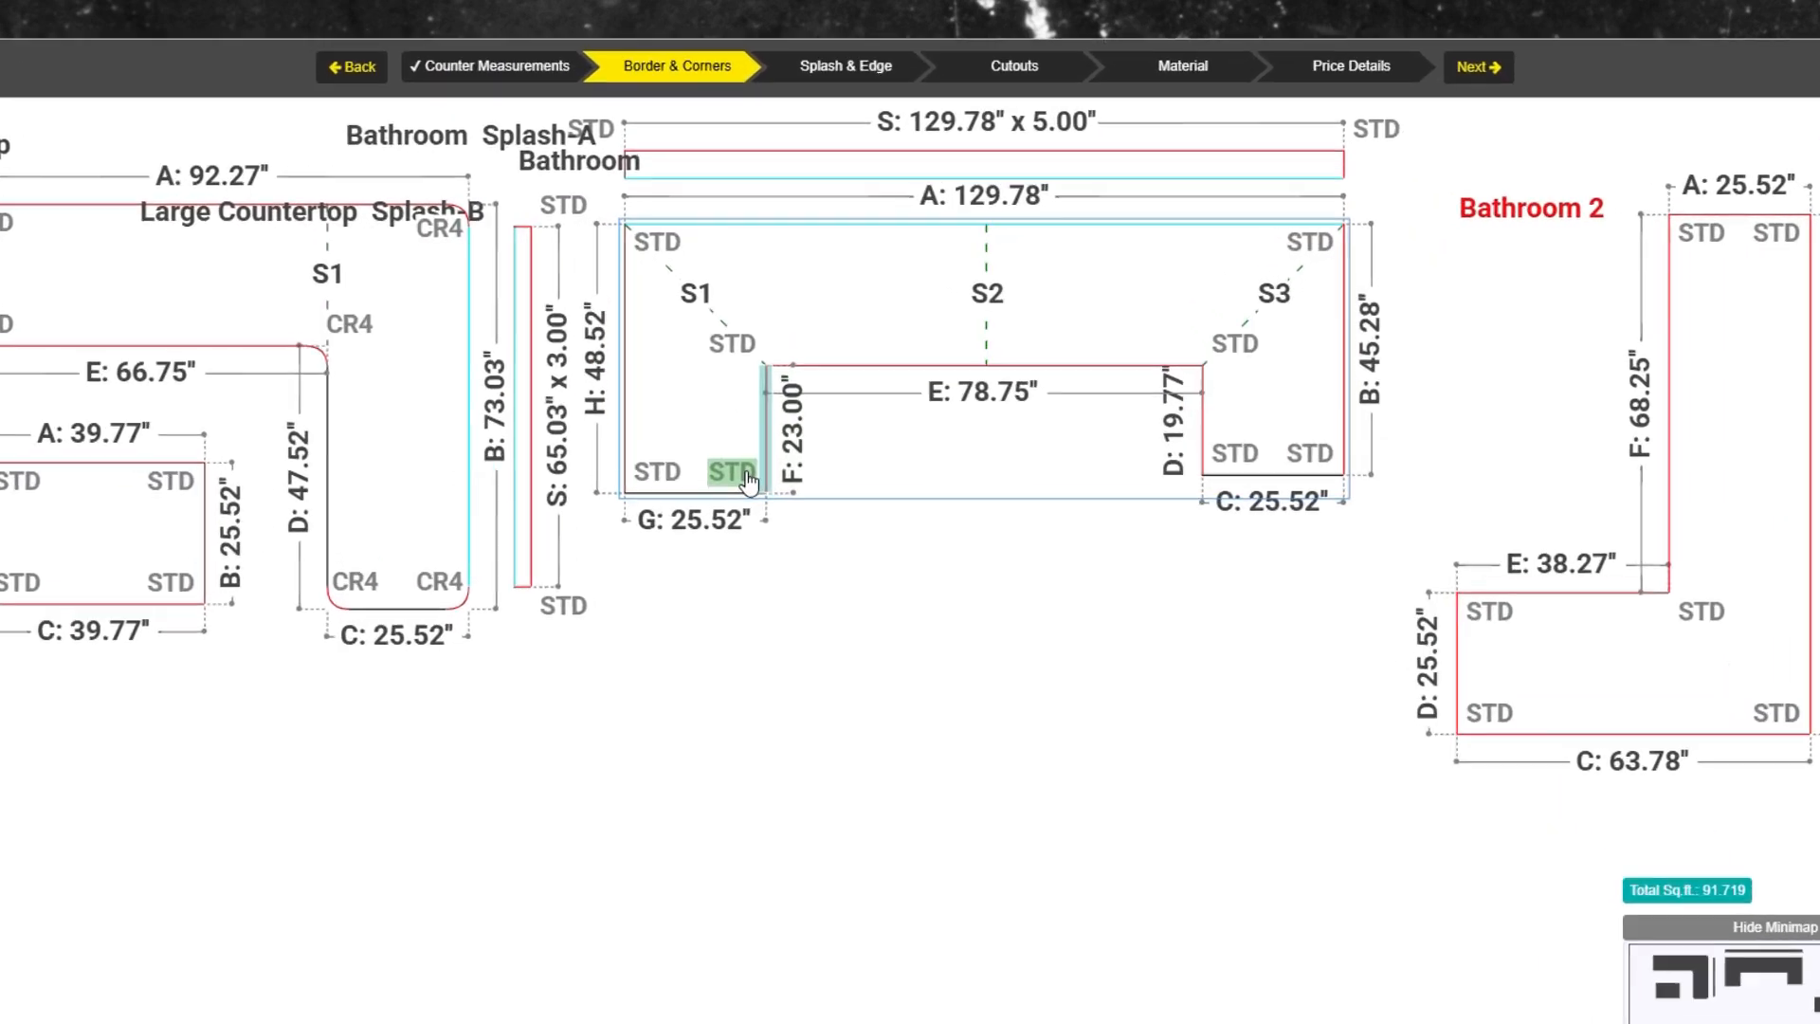
click(827, 423)
click(746, 621)
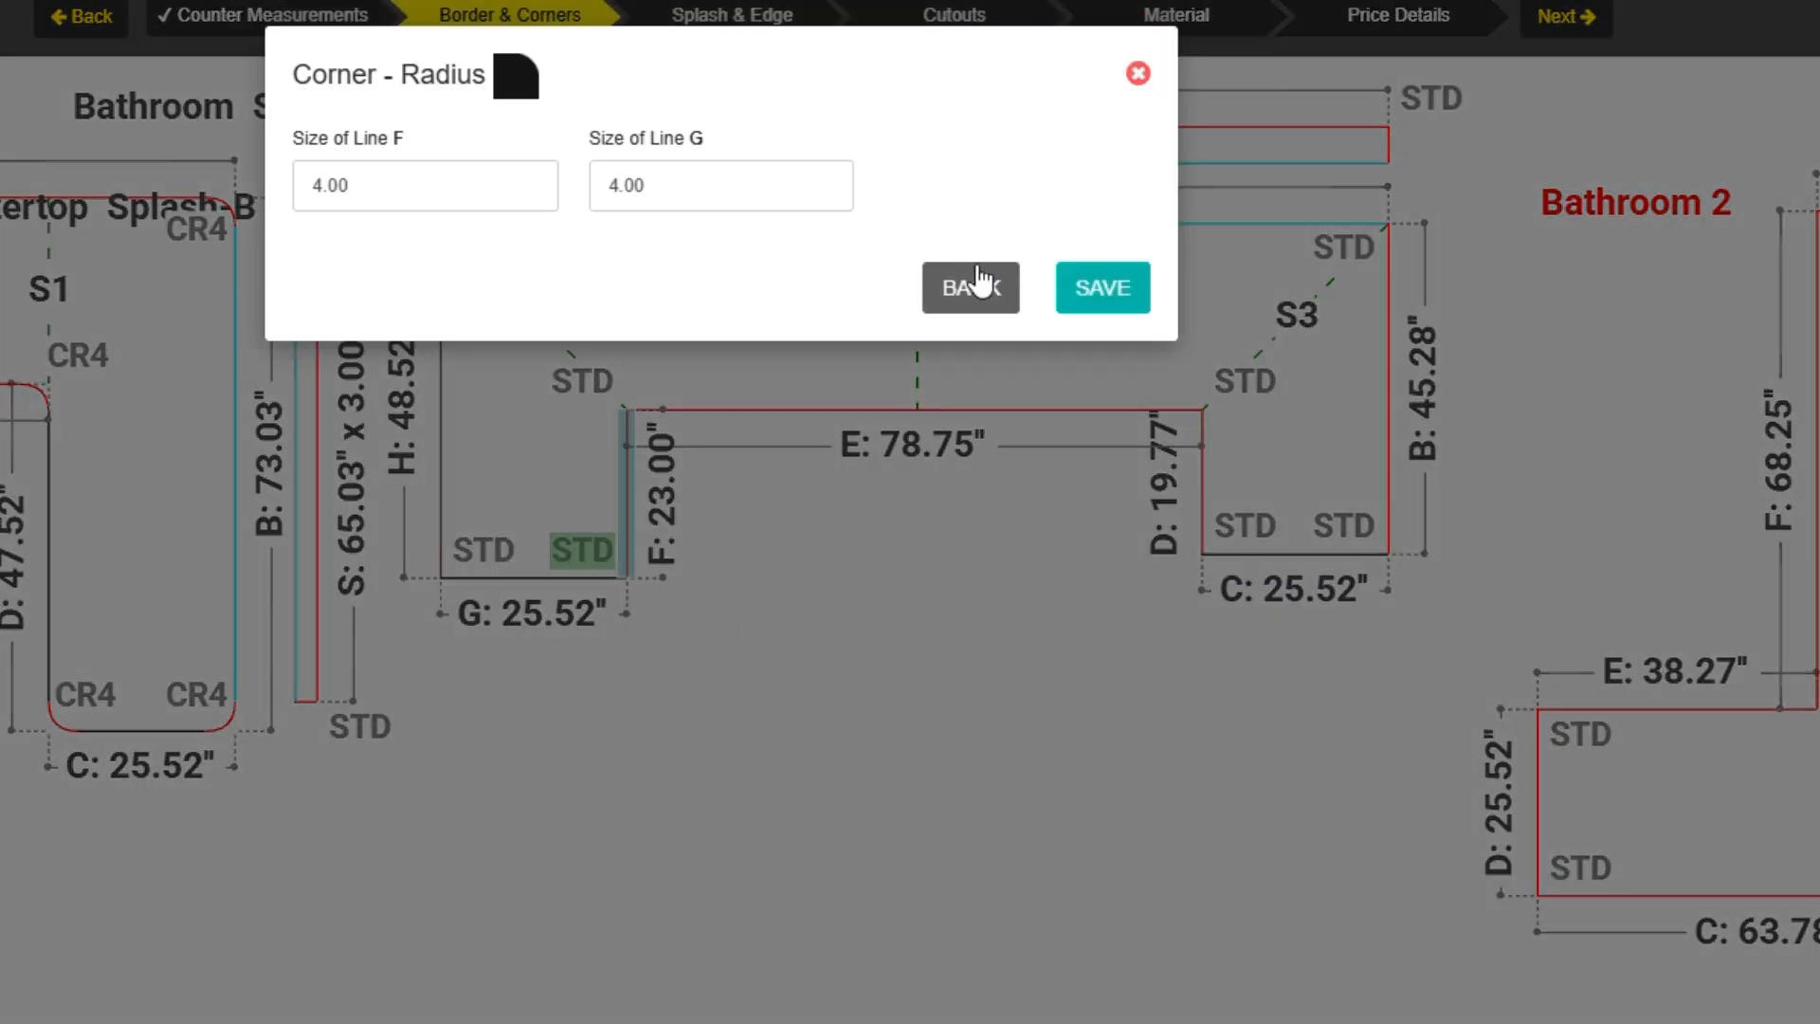
click(1101, 285)
Clip the Bathroom countertop's outer G-H corner with 4.00" on each line.
click(473, 569)
click(470, 574)
click(601, 670)
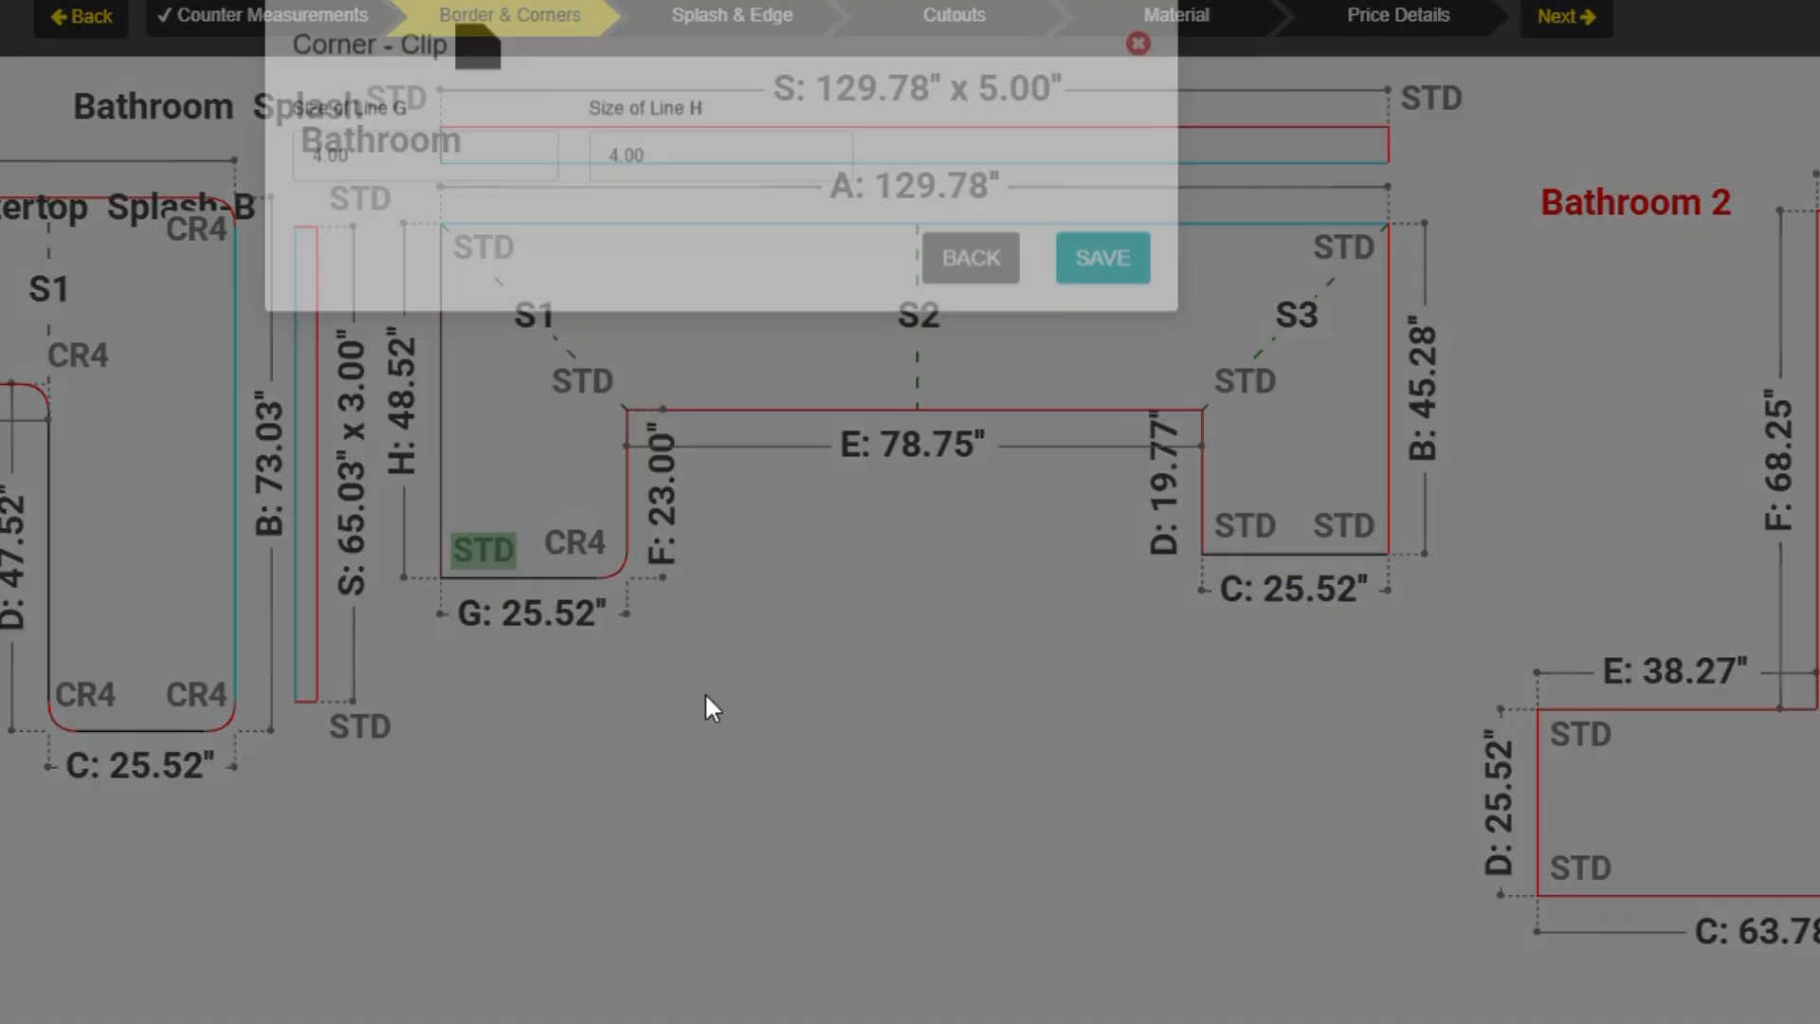
click(1102, 286)
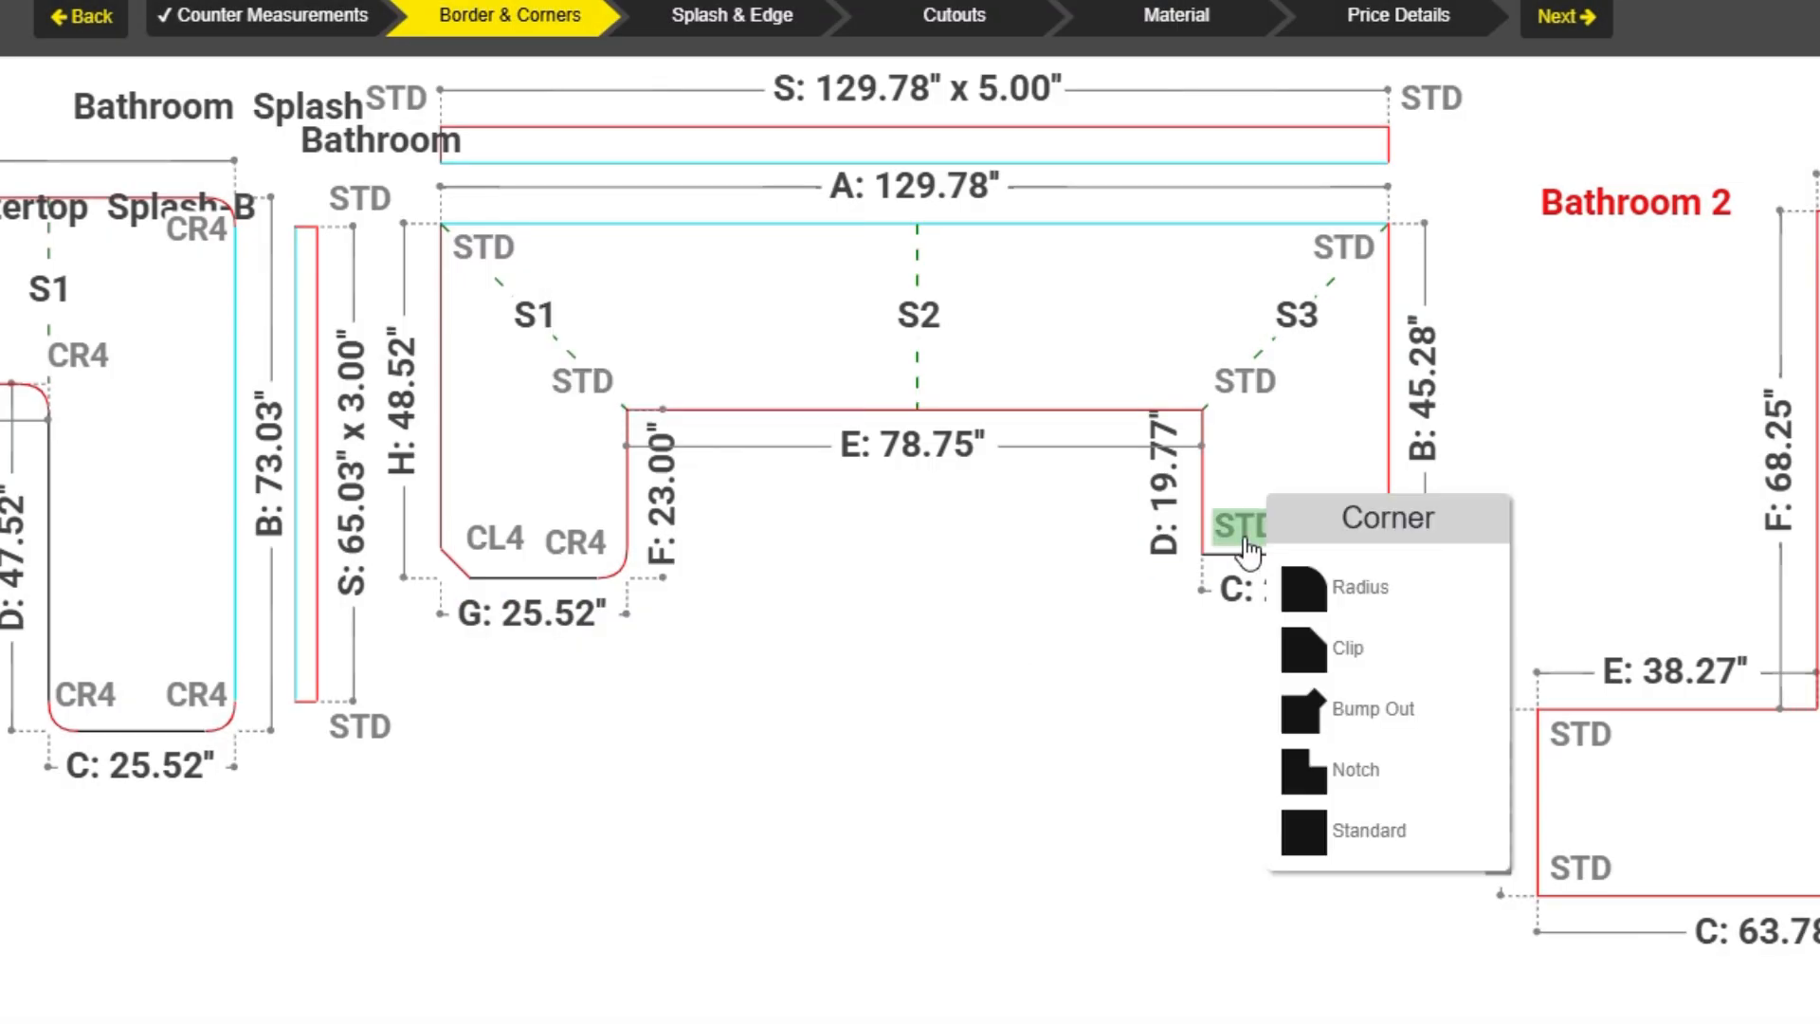
Apply a bump-out corner with 10.00 depth at the Bathroom countertop's C-D corner.
click(1343, 706)
click(1010, 178)
text(10.00)
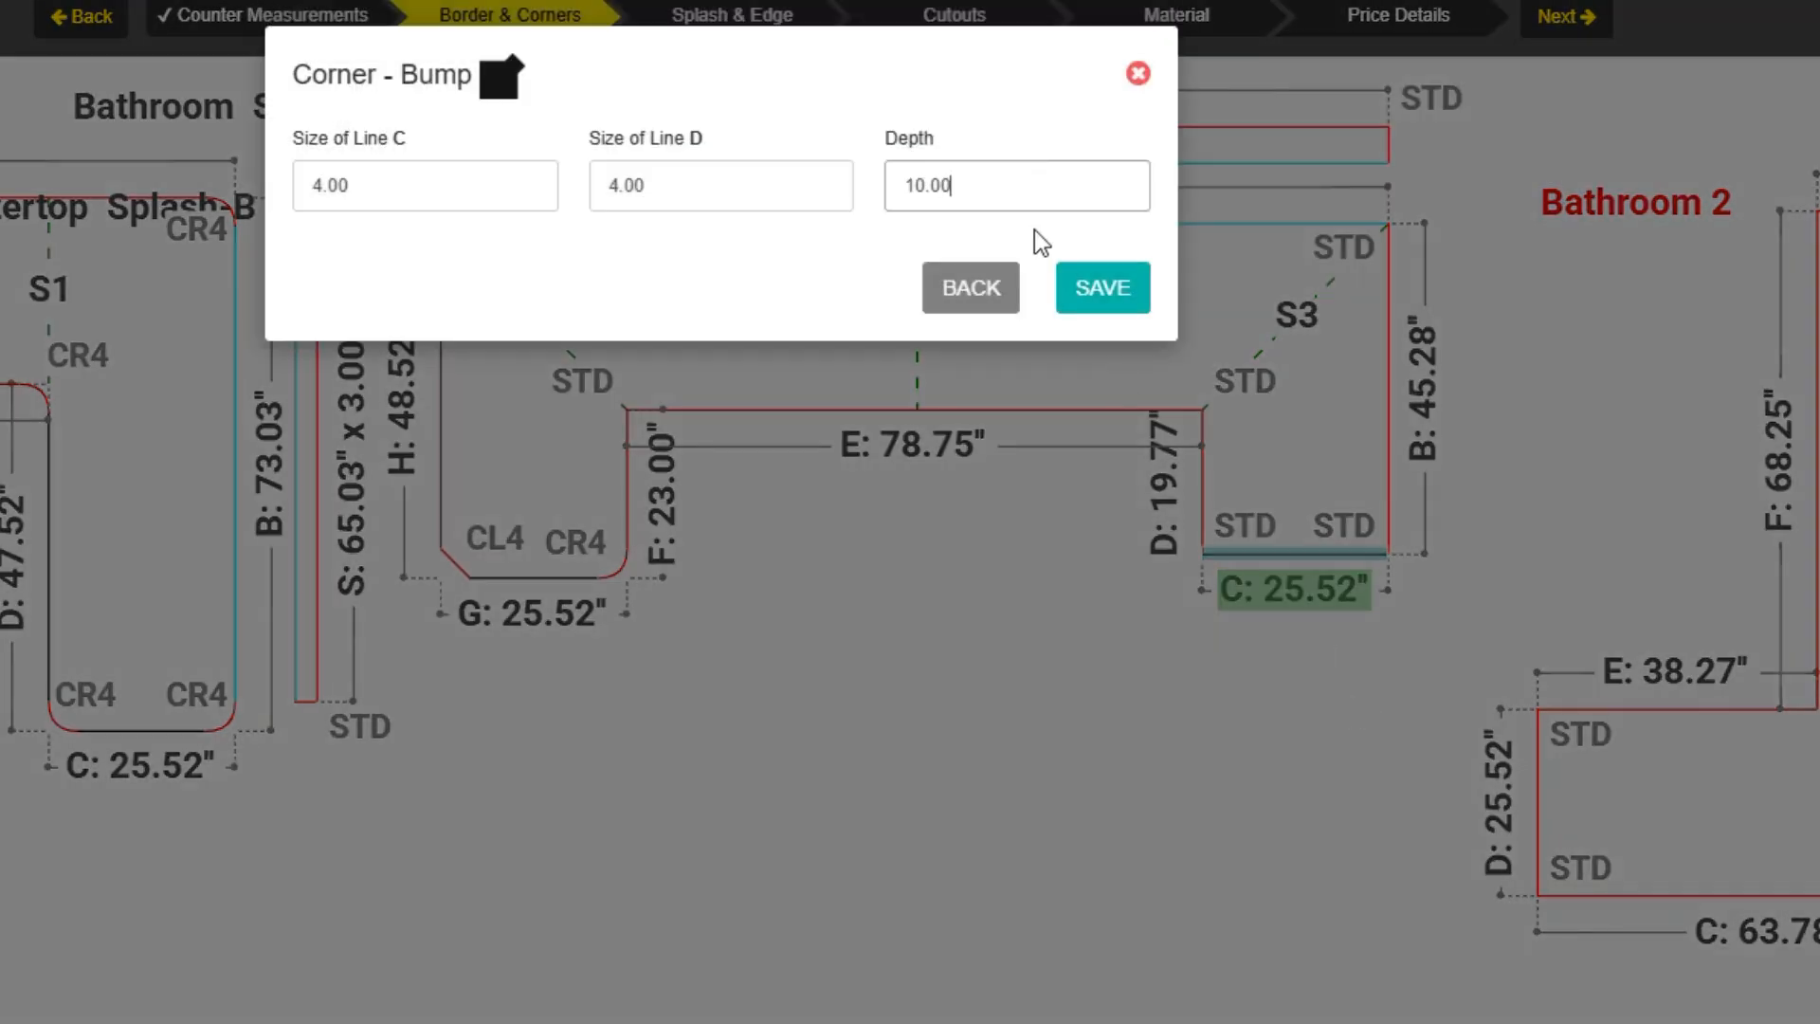
click(1102, 287)
Try to apply a notch corner at the Bathroom countertop's B-C corner.
click(1342, 524)
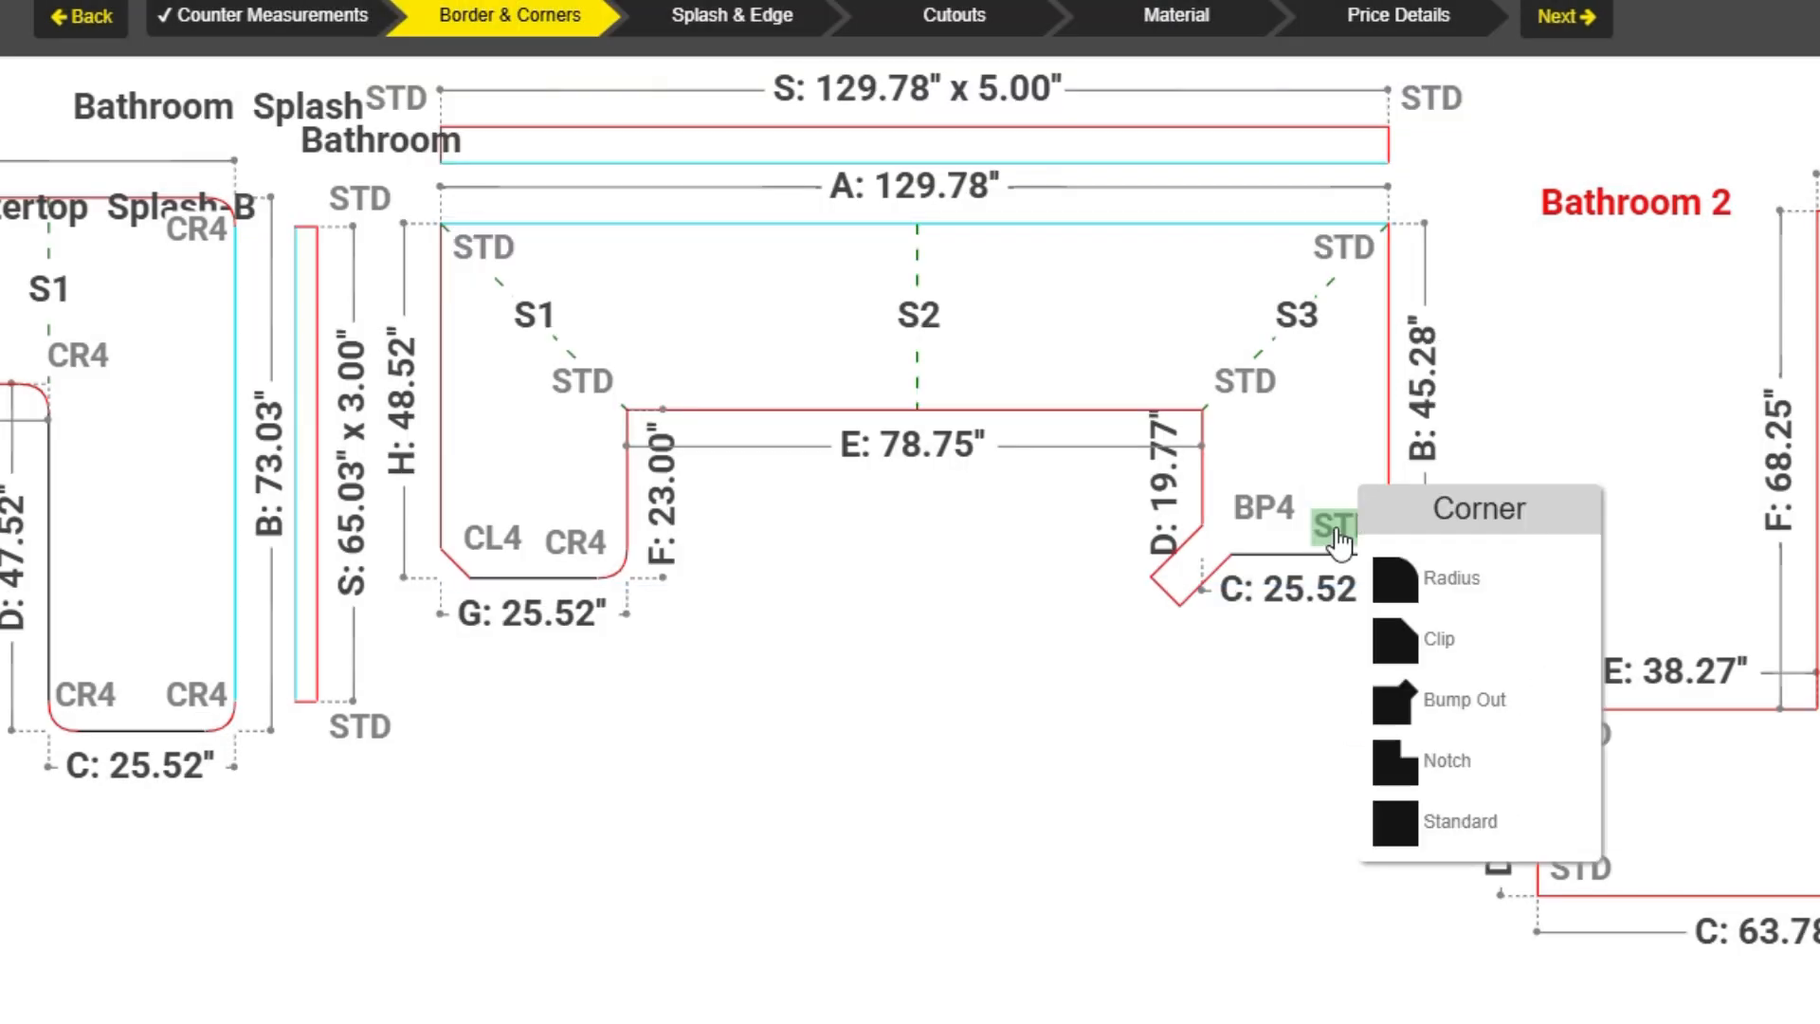
click(1464, 758)
click(1102, 287)
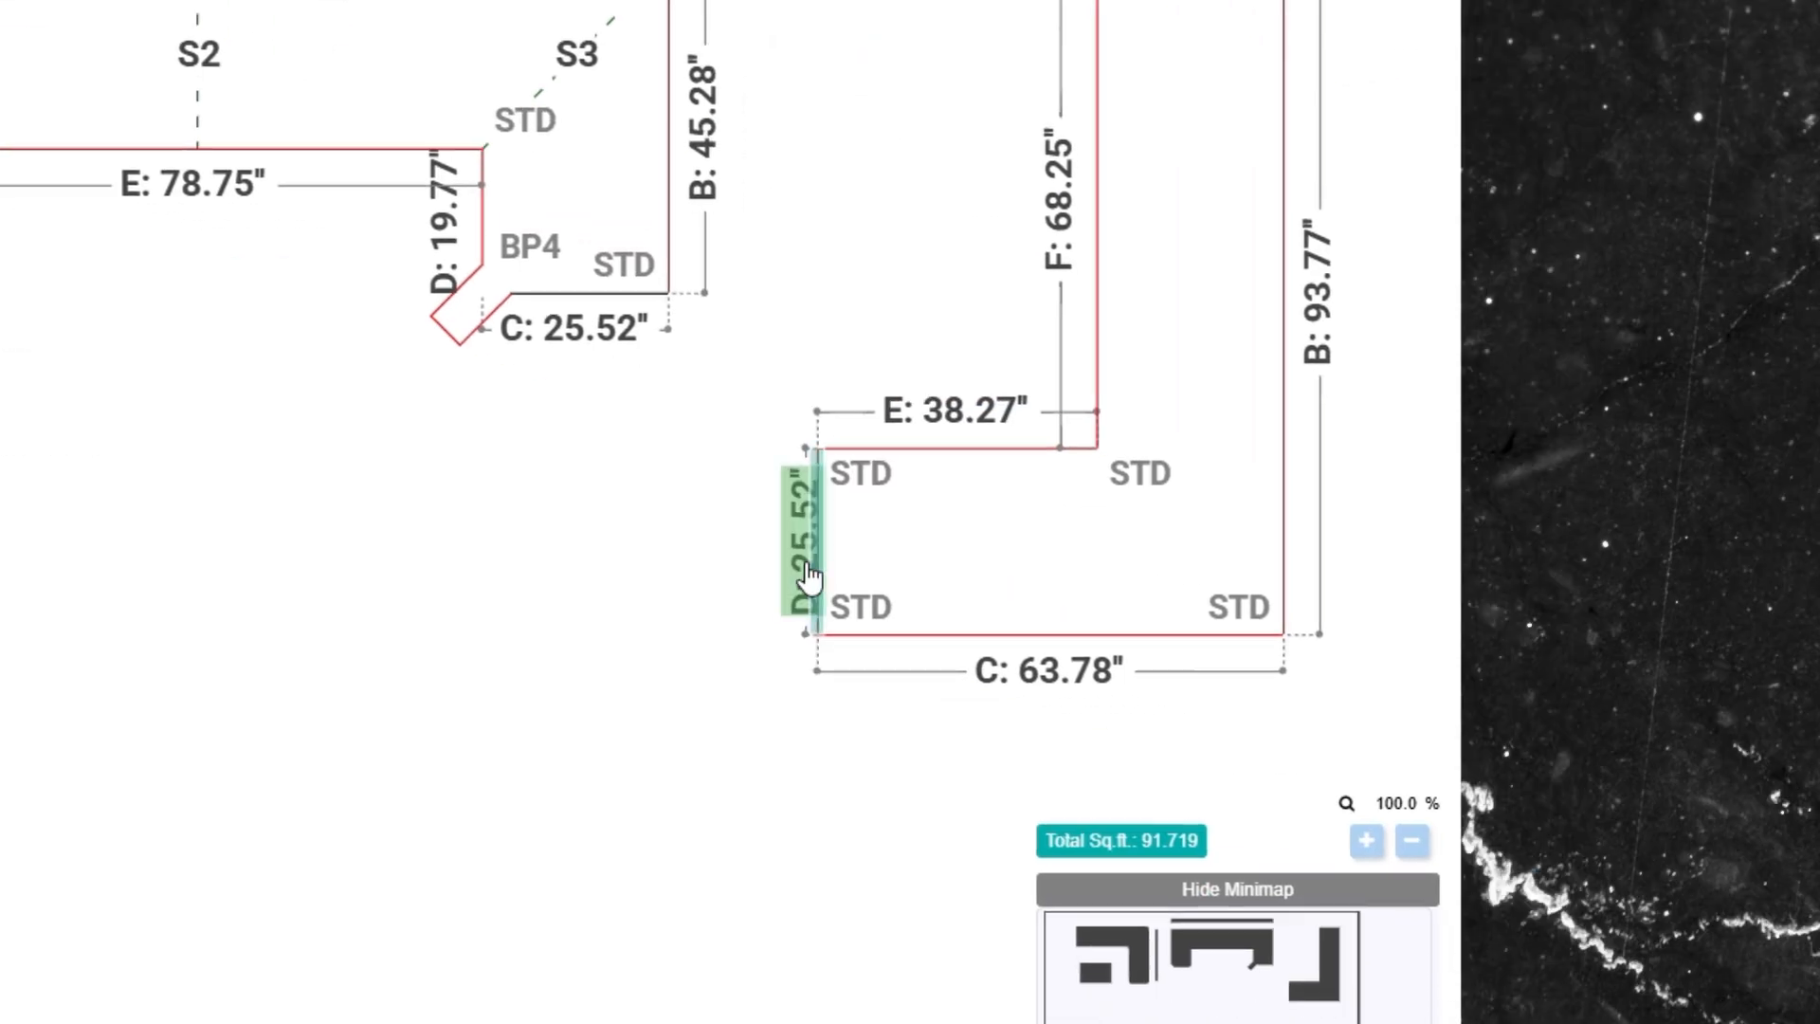
Add a full-radius border with 3.00 depth on edge D of the Bathroom 2 countertop.
click(810, 579)
click(900, 606)
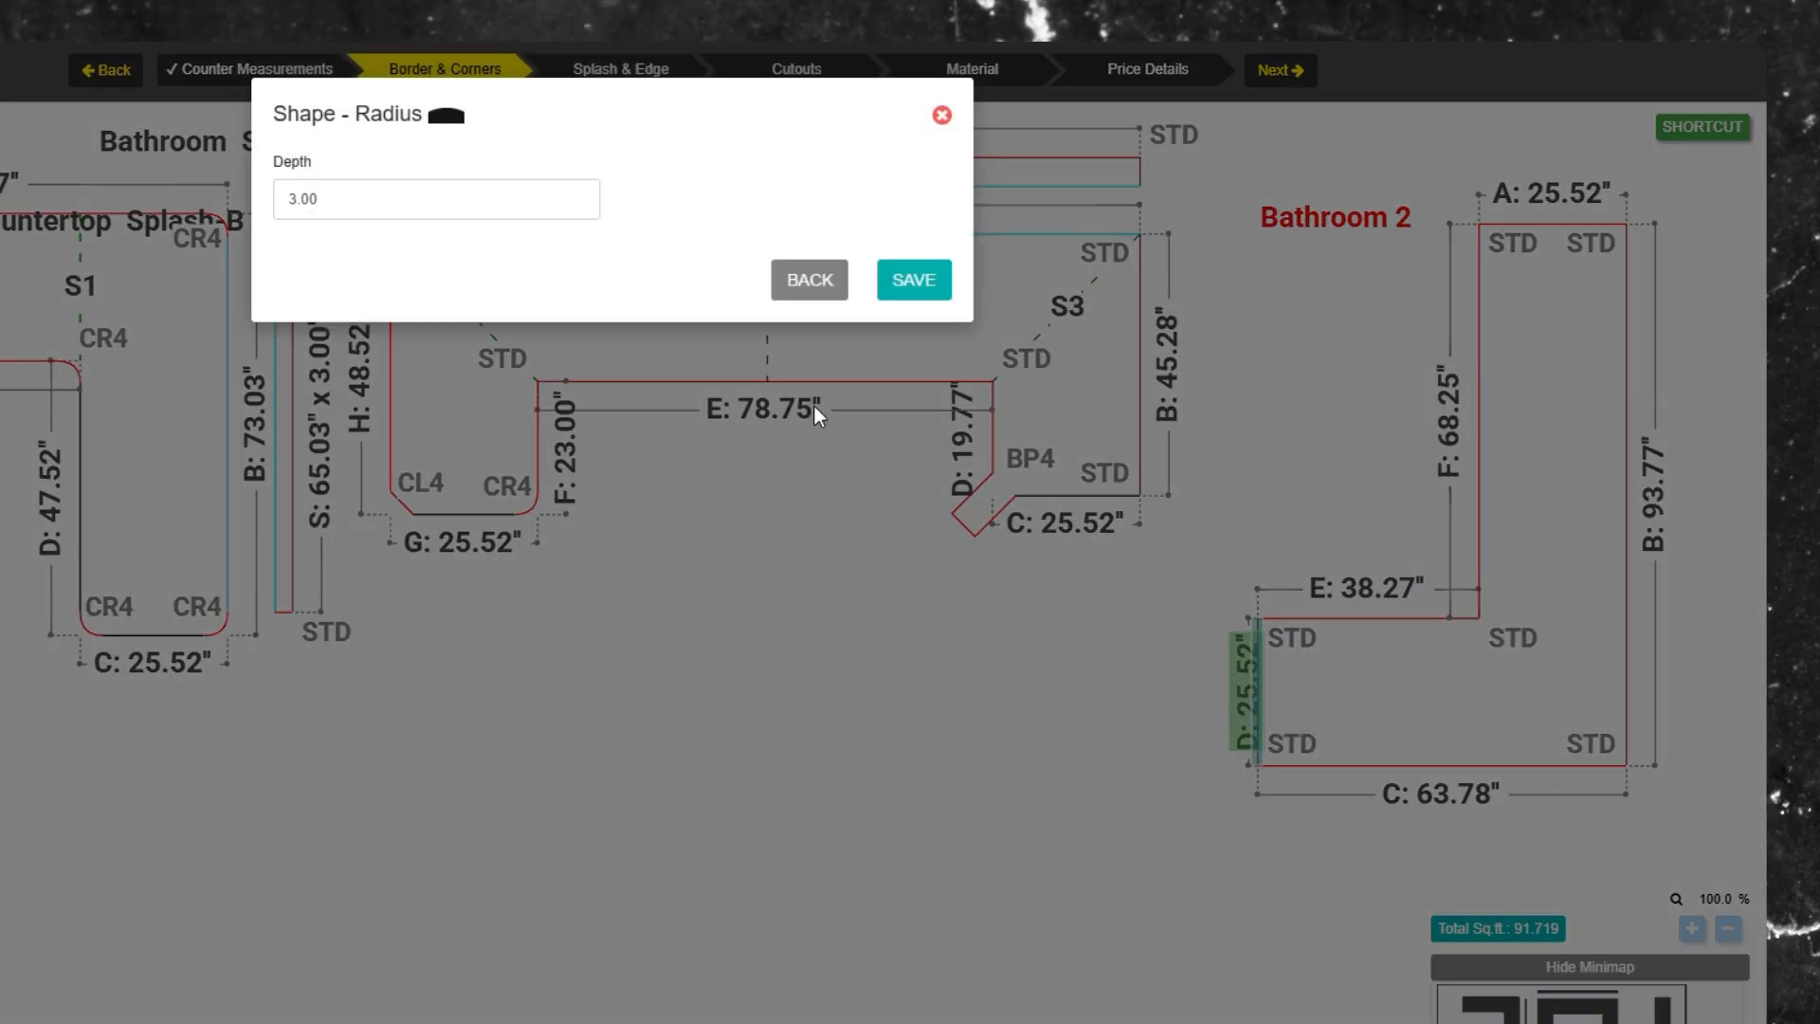
click(914, 280)
Add a centered bump-out of 3.00 depth and 20 width on edge F of Bathroom 2.
click(1476, 487)
click(1595, 583)
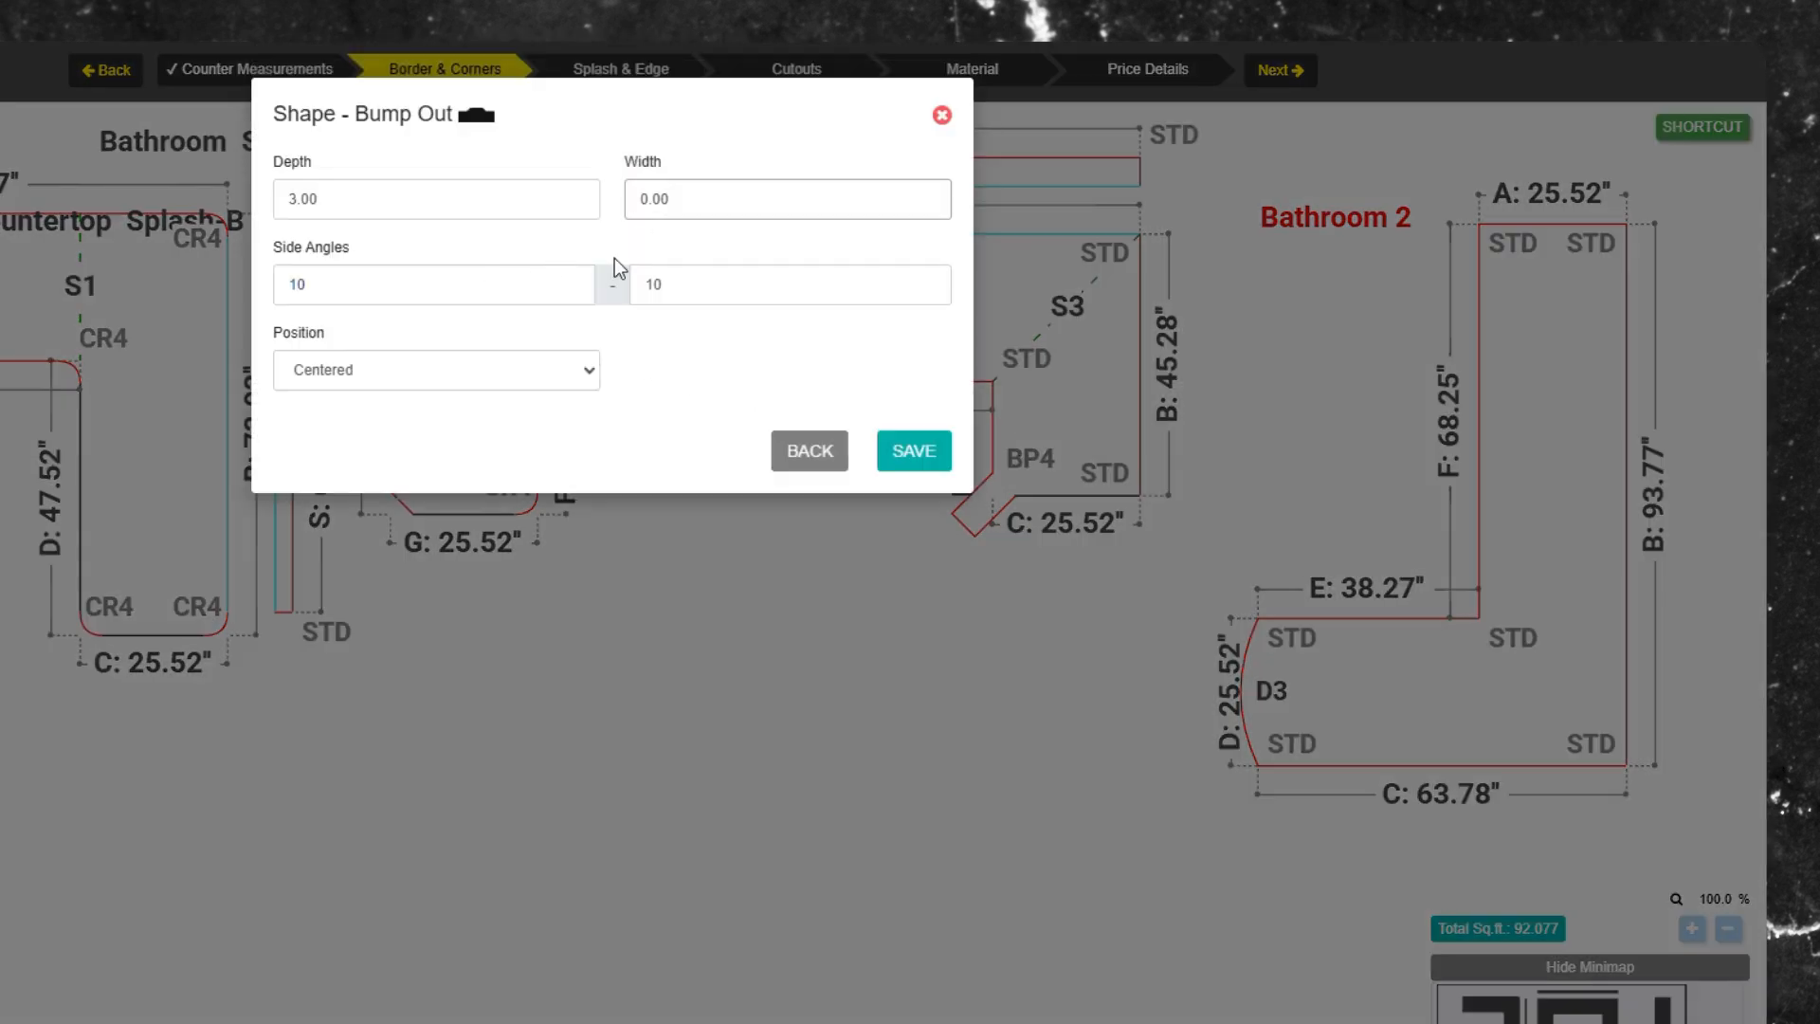
text(20)
key(Return)
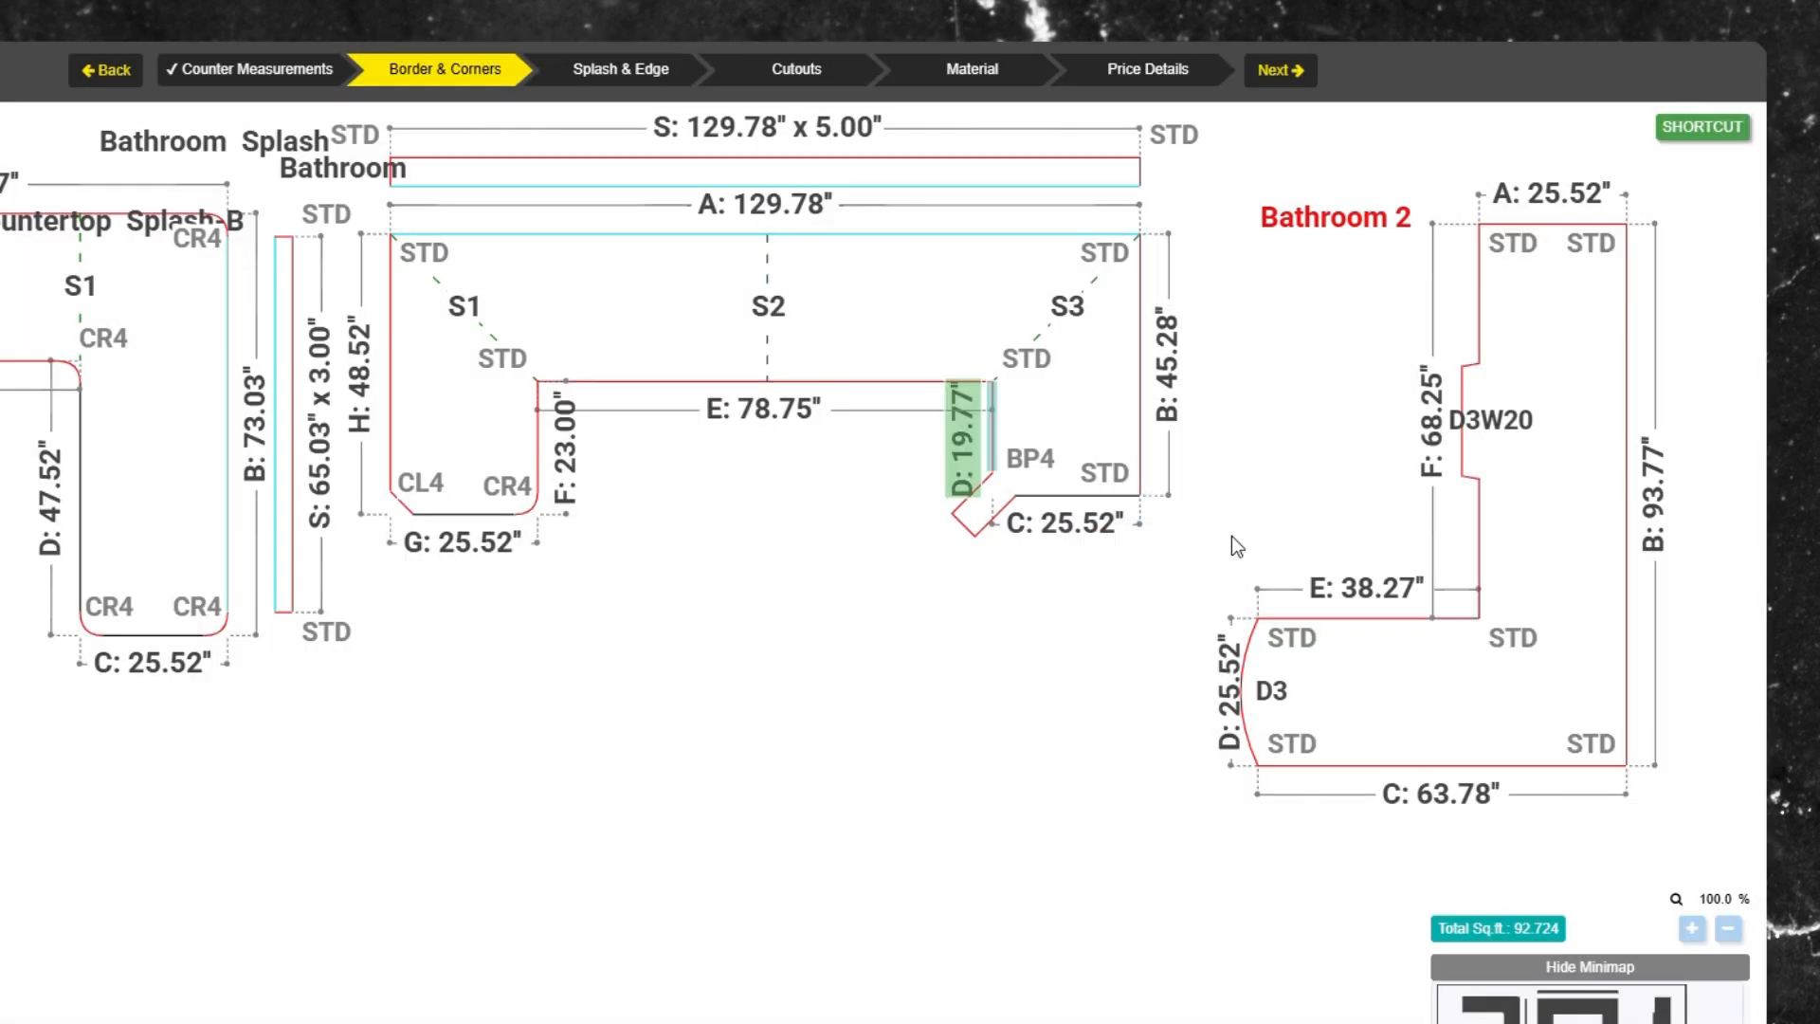
Add a bump-in of 3.00 depth and 20.00 width on edge C of Bathroom 2, choosing its position.
click(1414, 792)
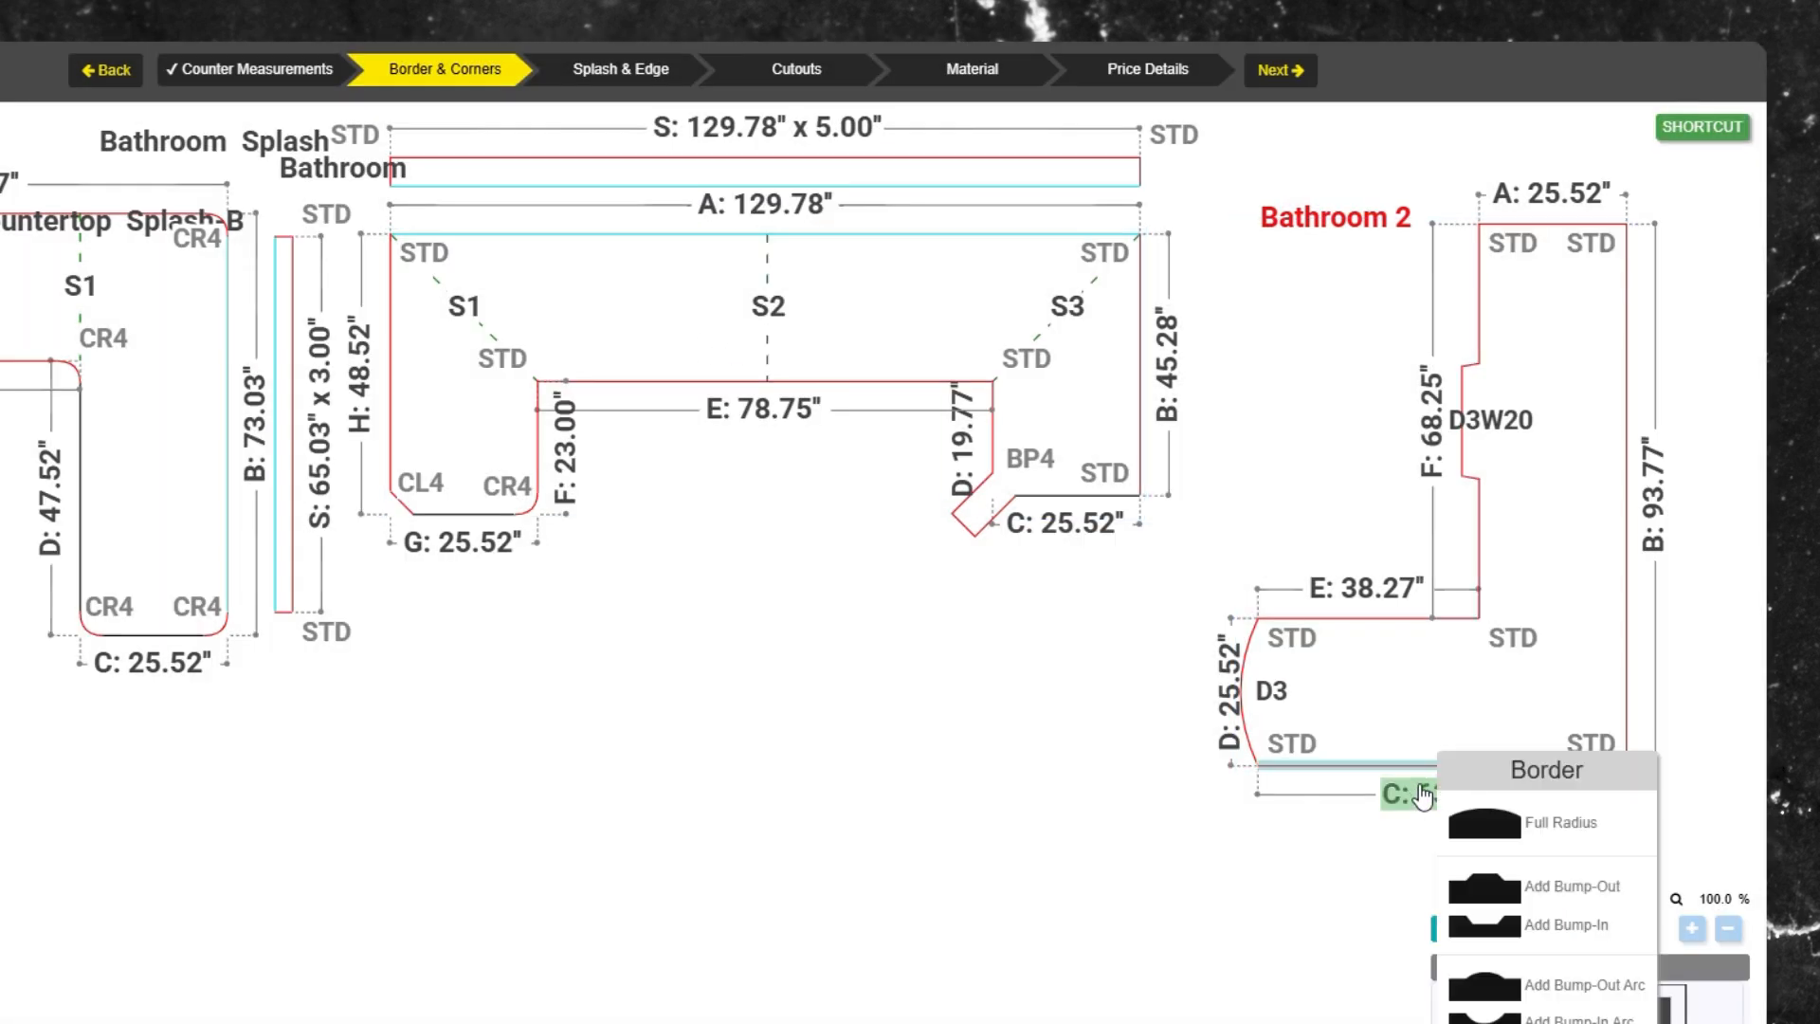
click(1602, 927)
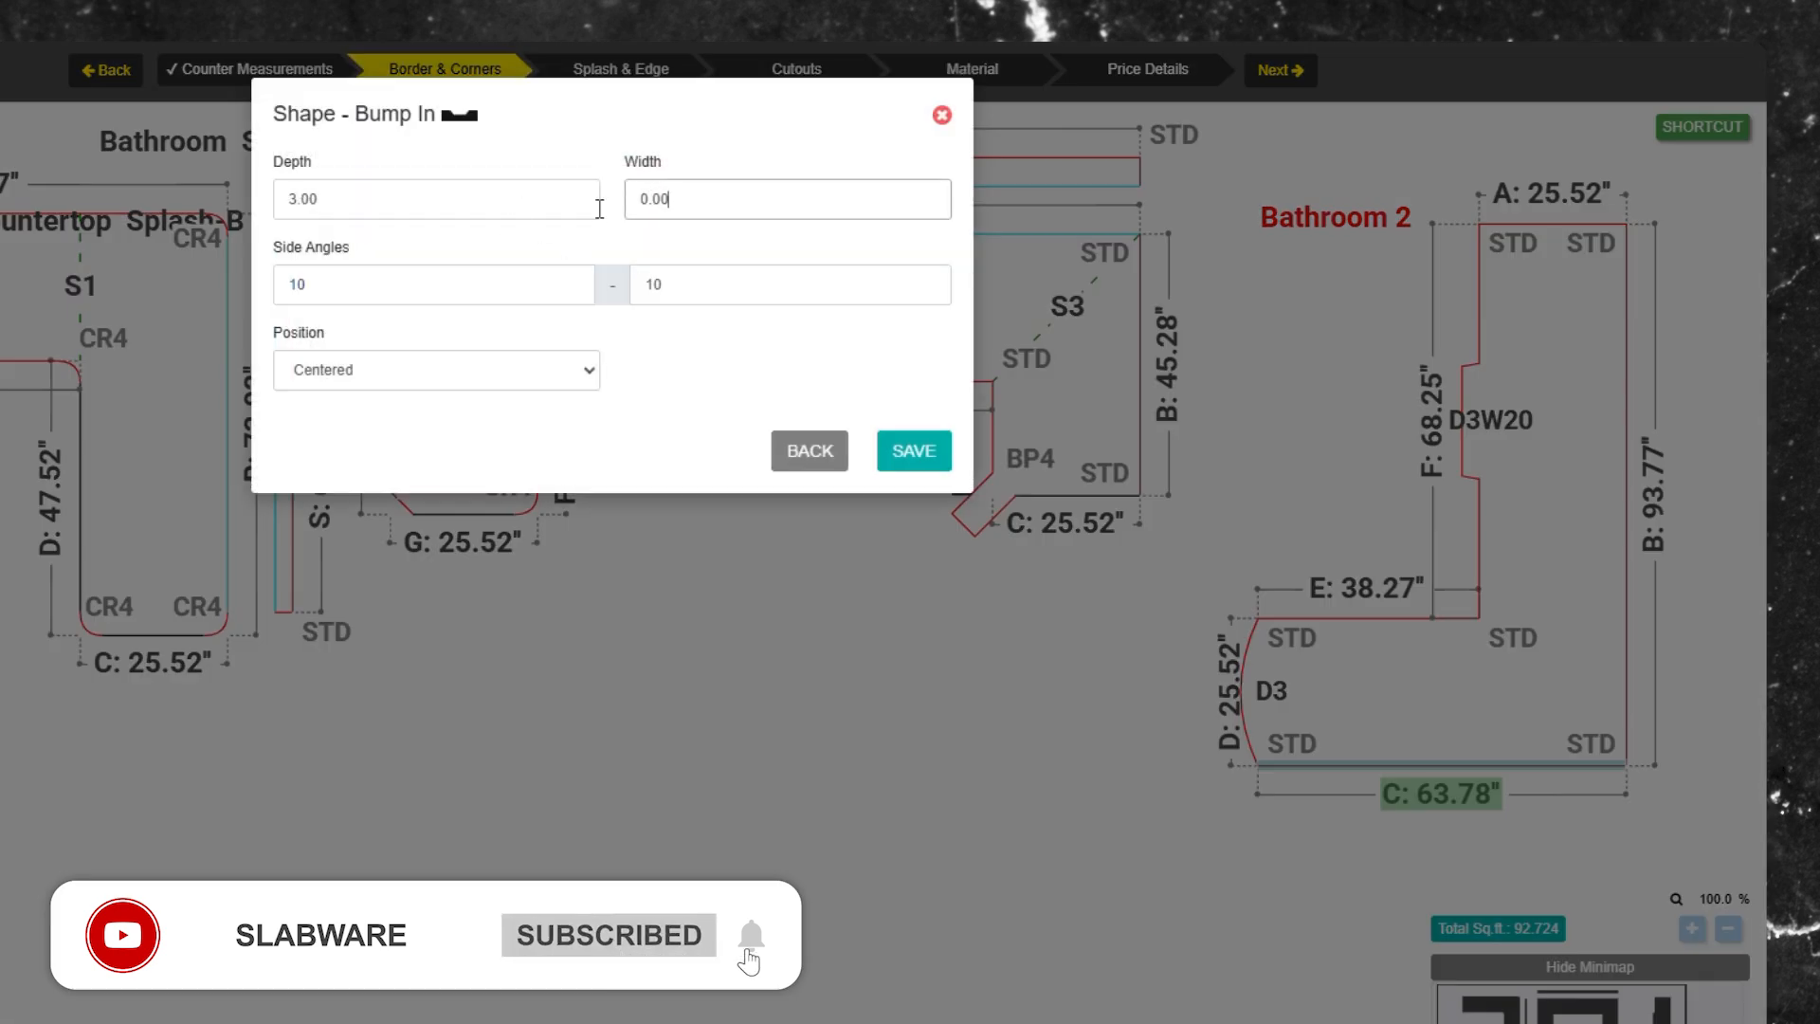
text(20)
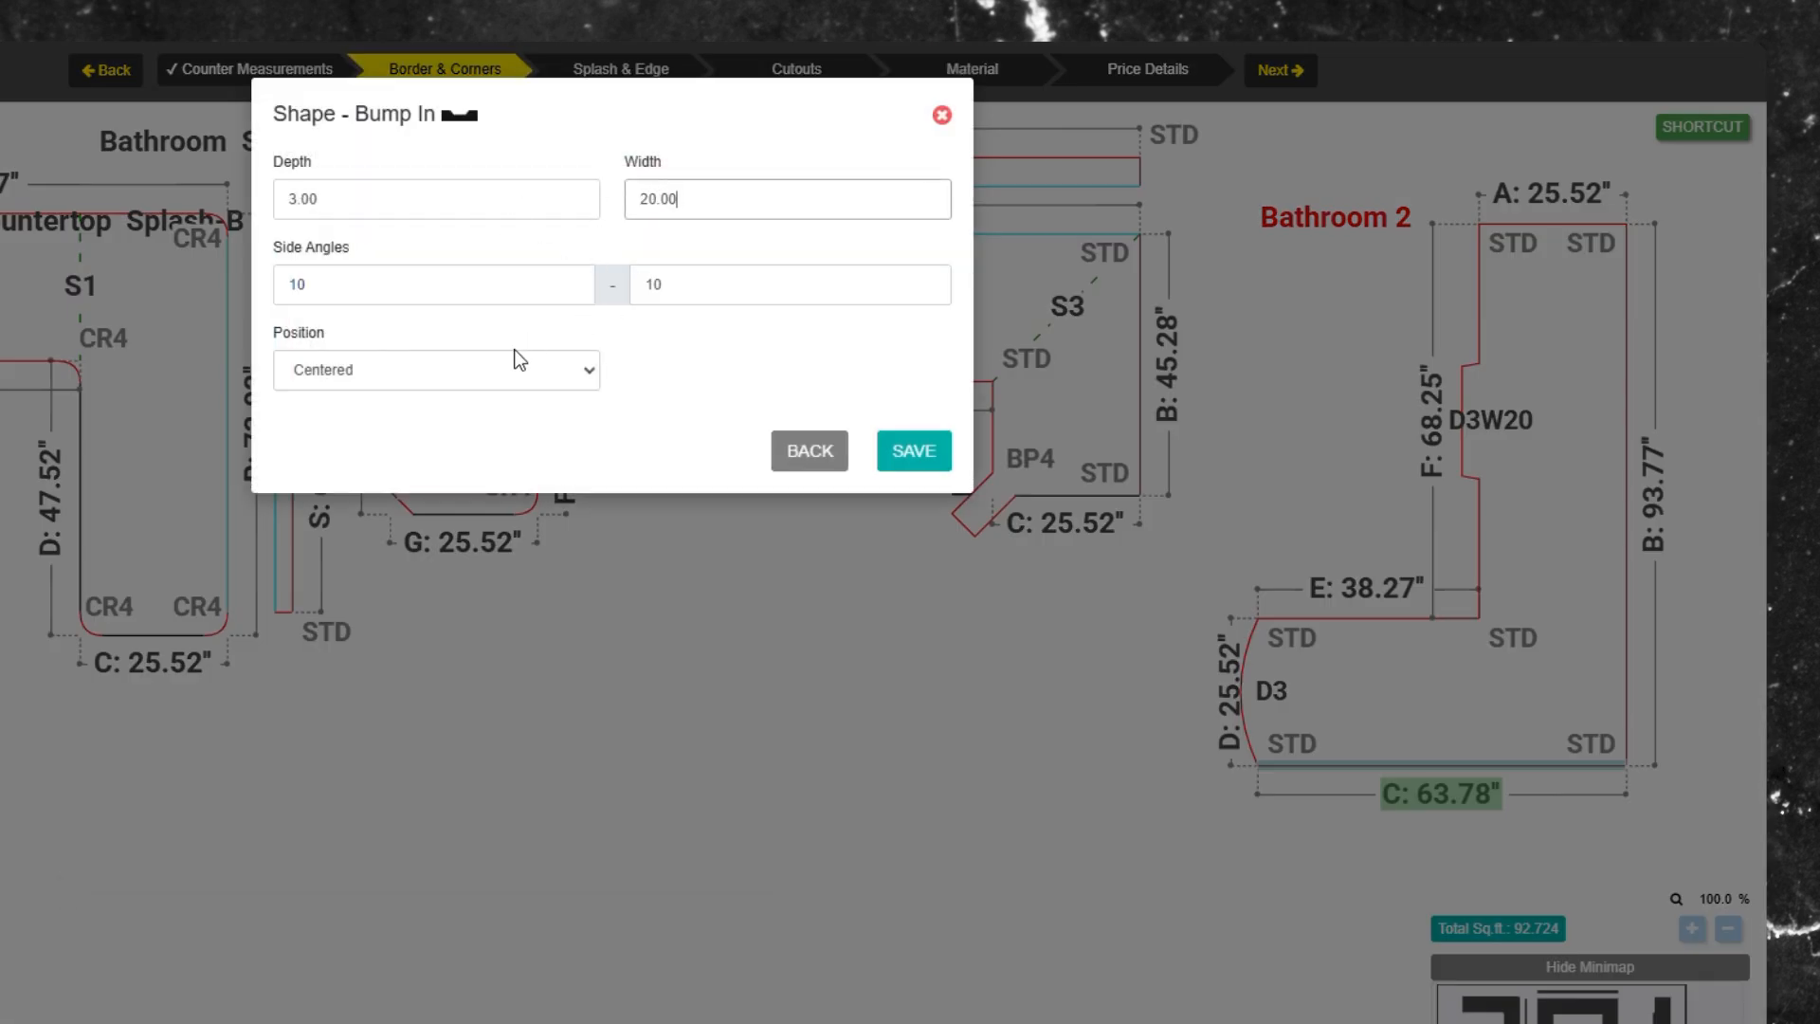
click(519, 360)
click(439, 438)
click(913, 450)
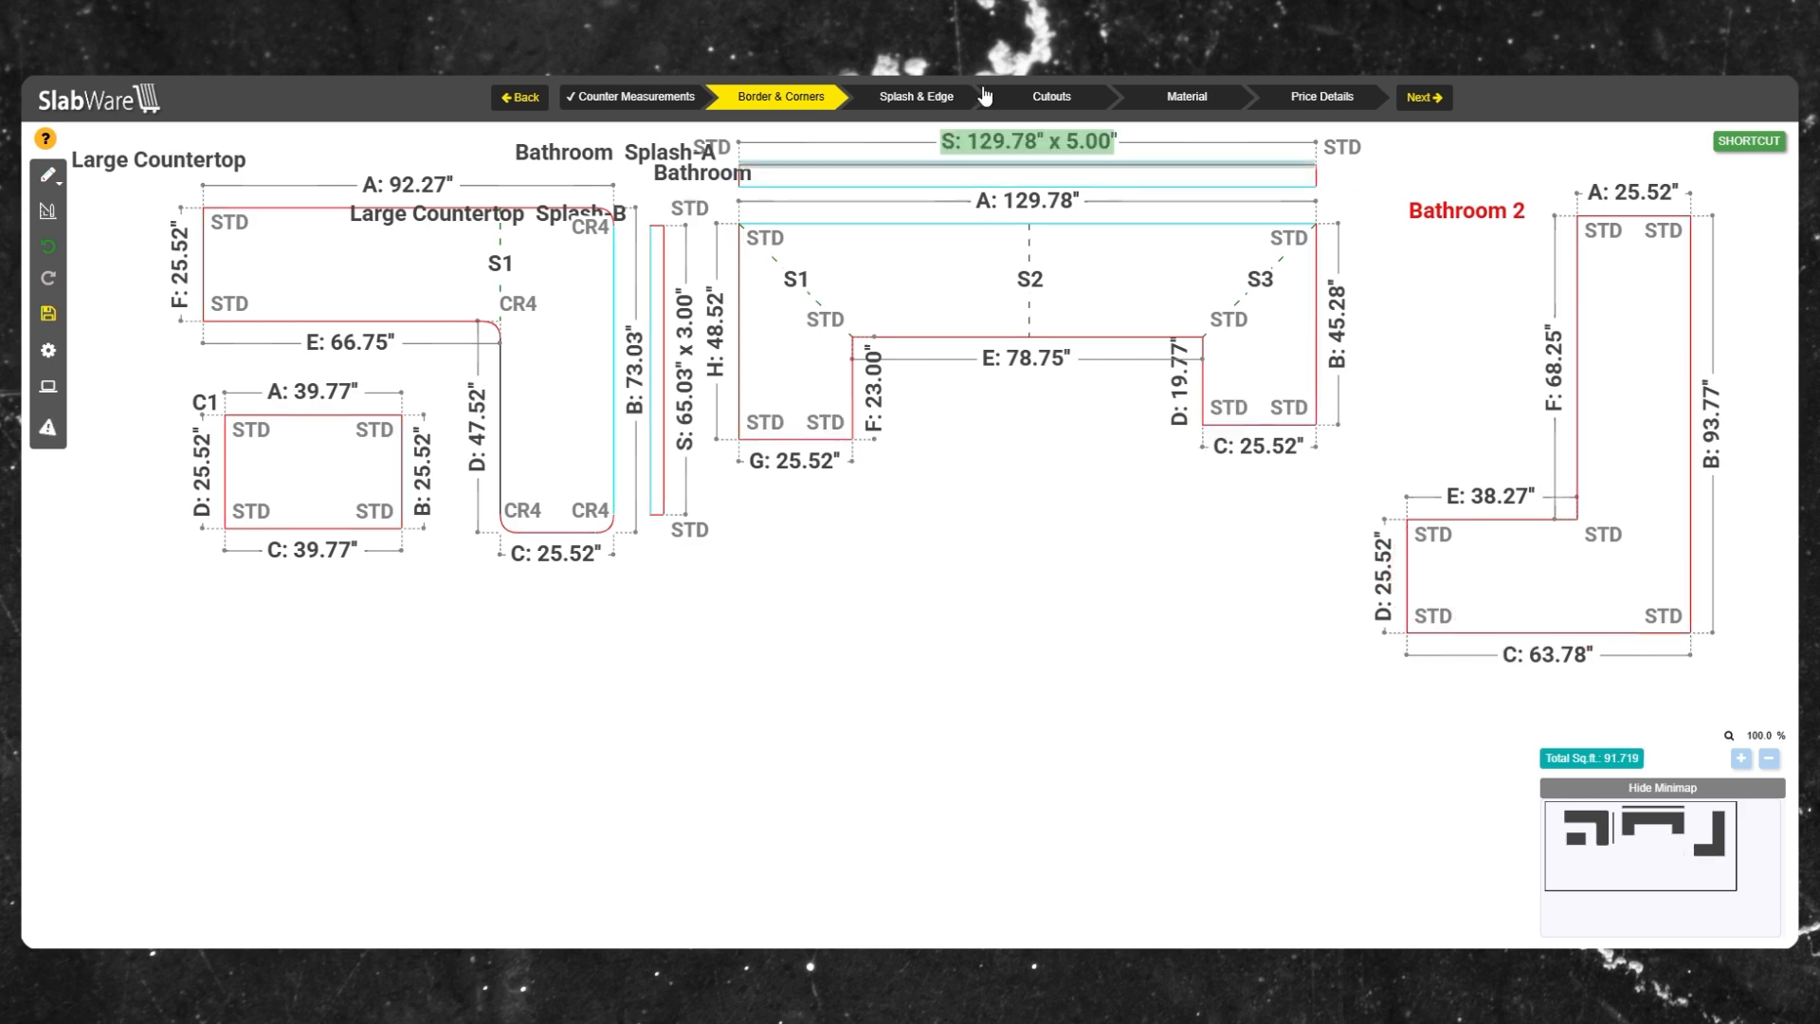
Go to Splash & Edge and review the available edge profiles in the edge selection list.
click(936, 101)
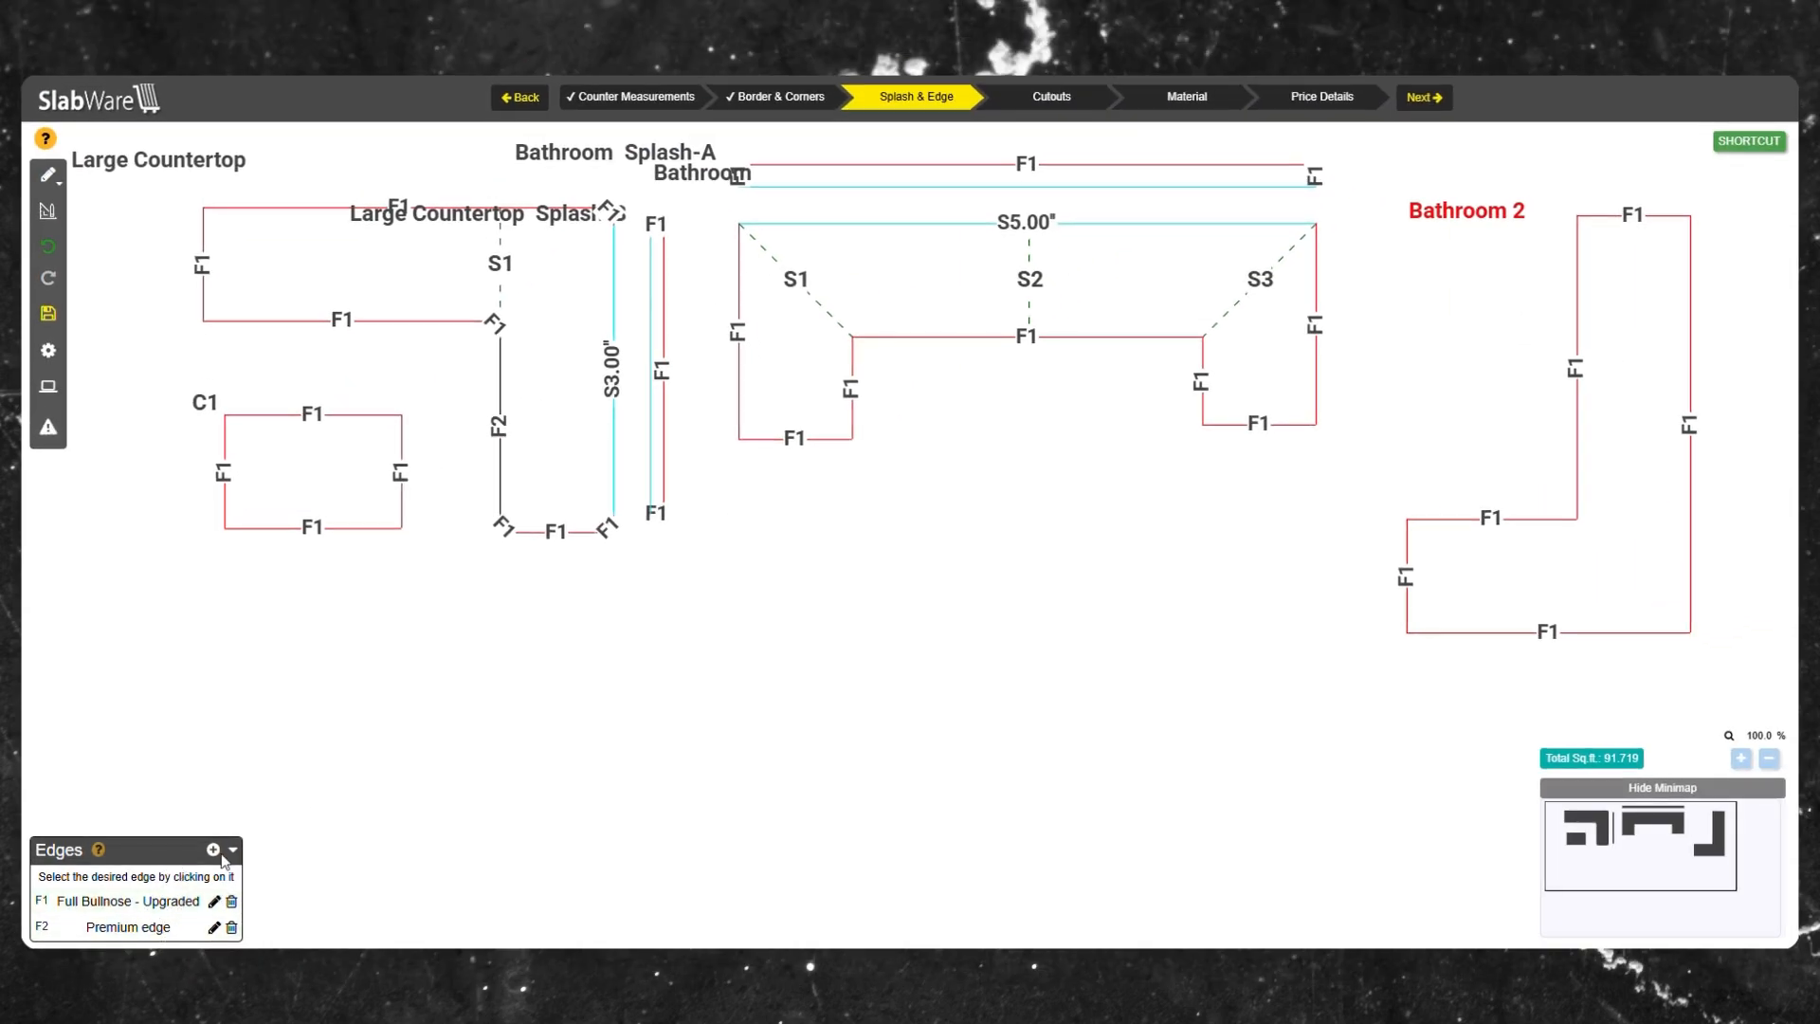
click(219, 852)
click(187, 871)
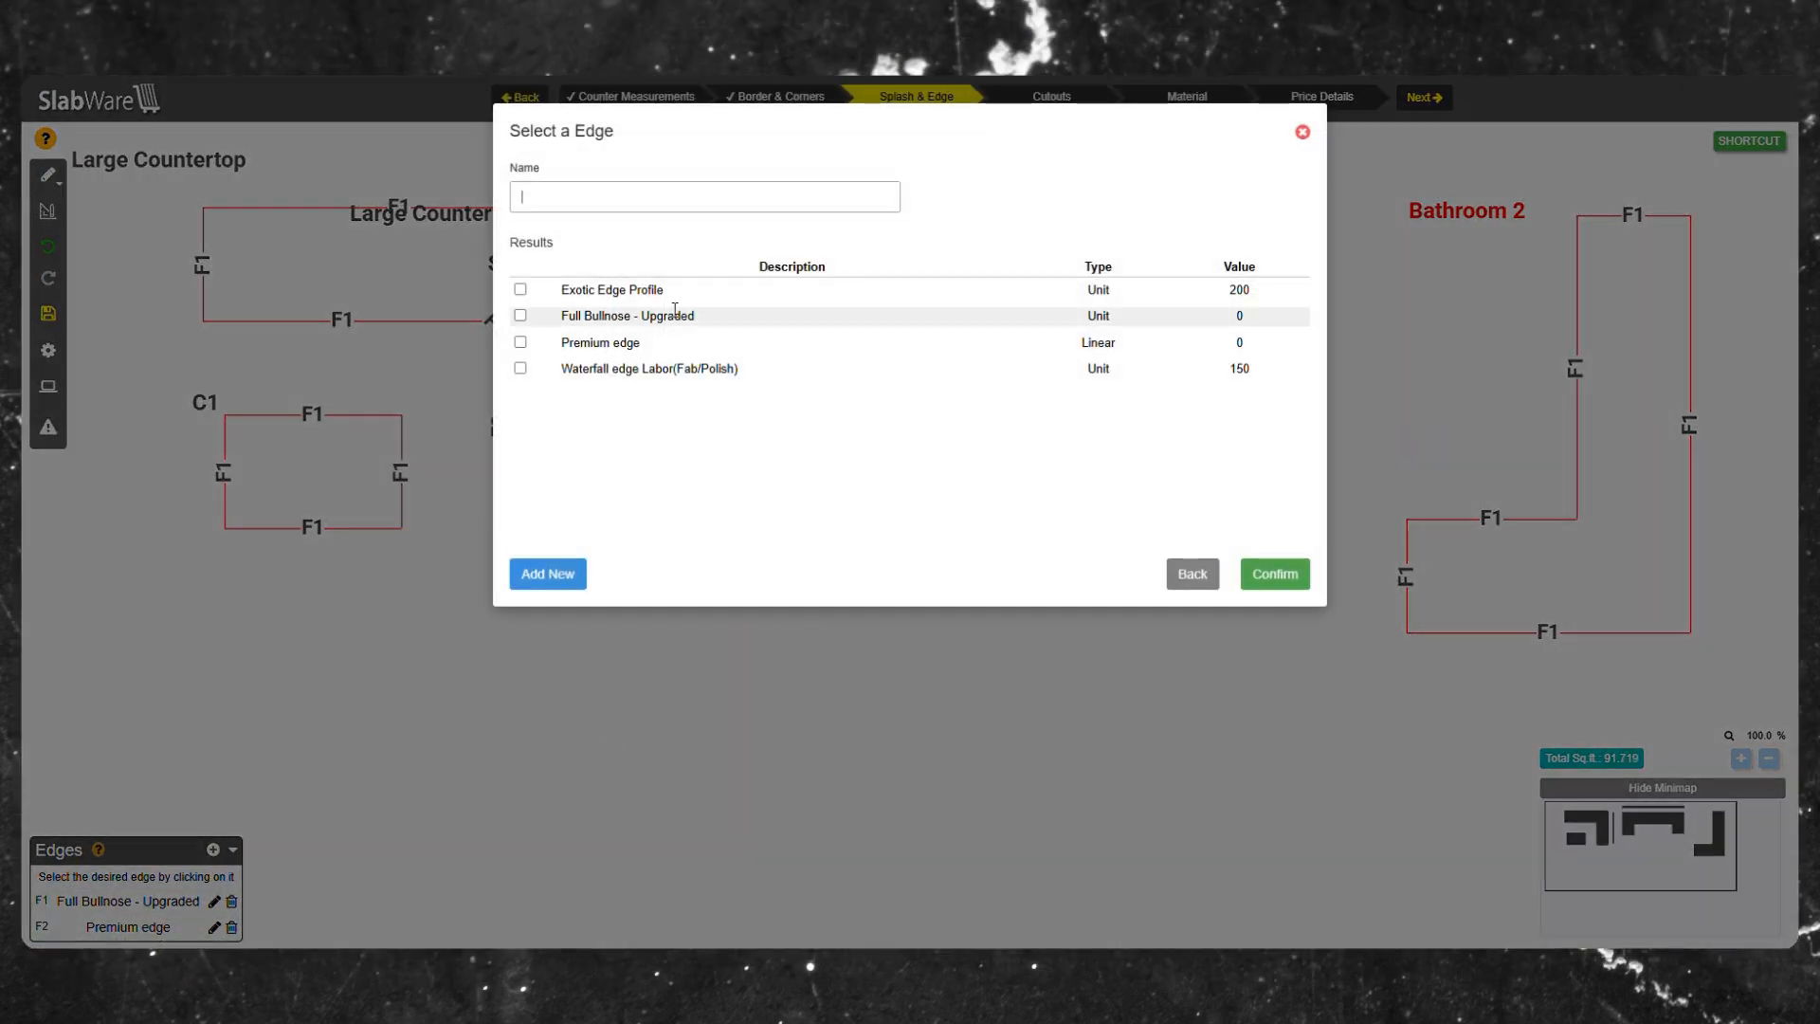
click(1303, 133)
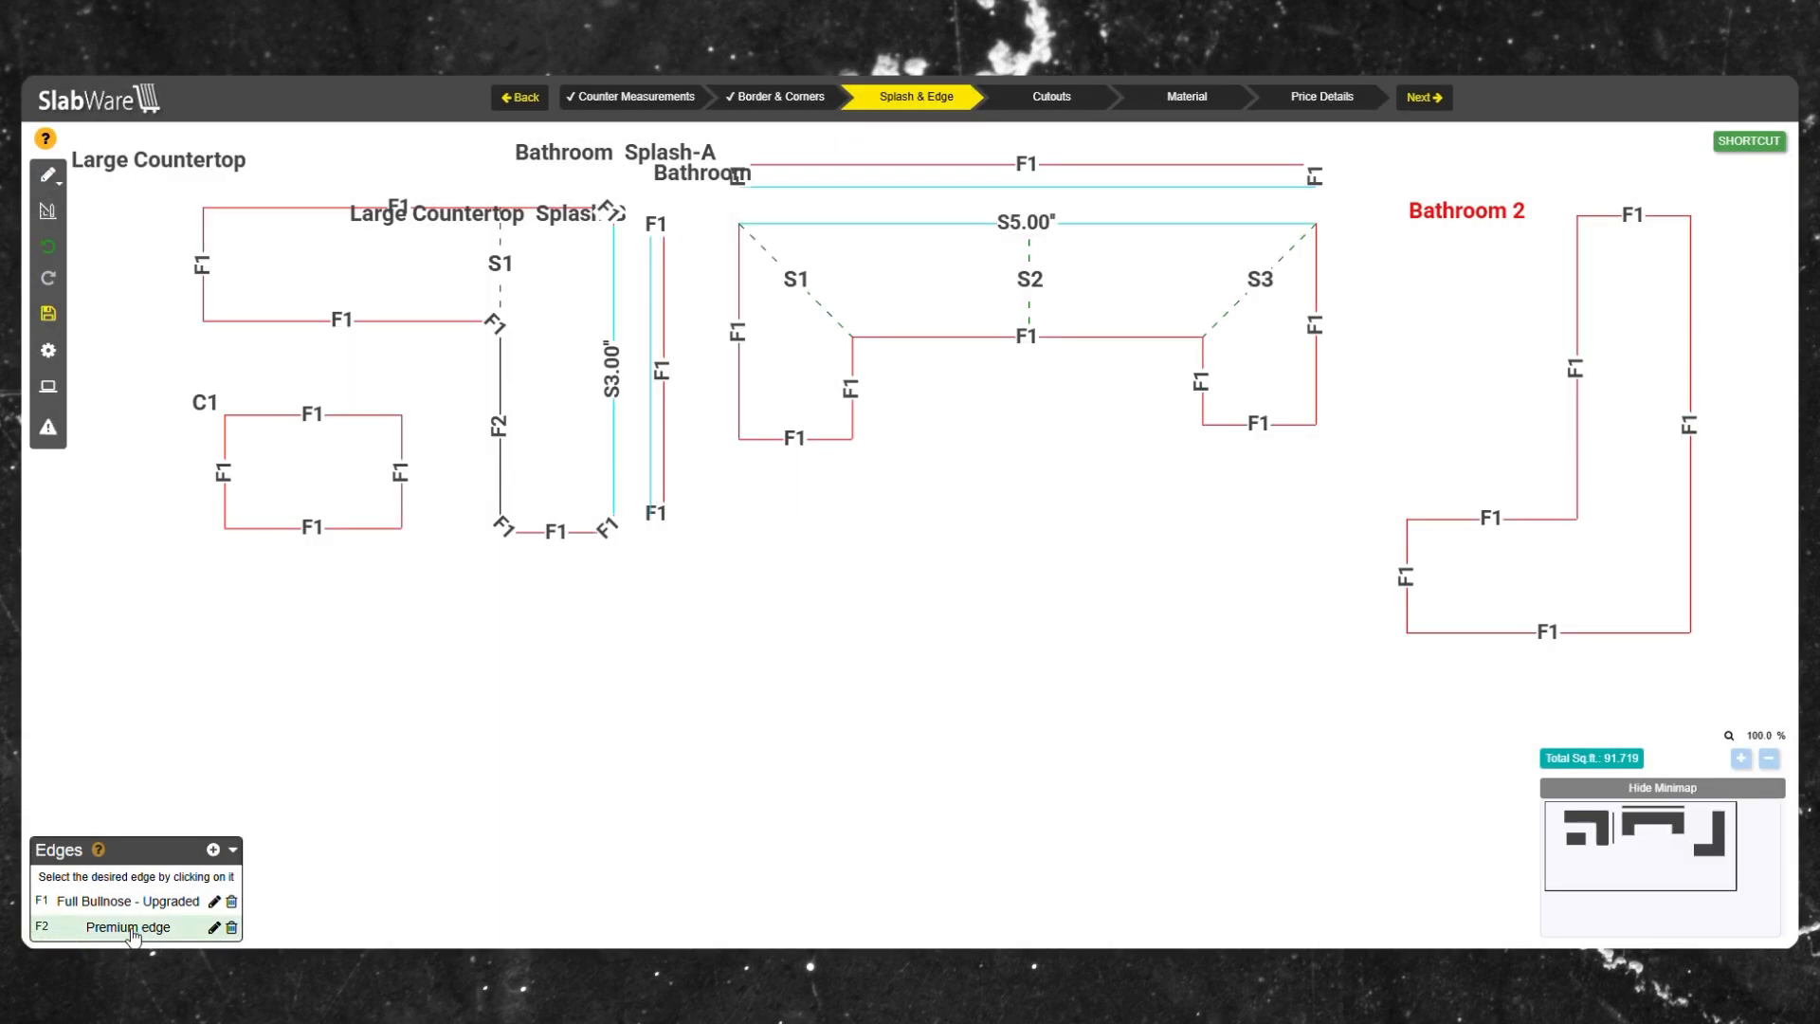
Apply the Premium edge profile to all four edges of the C1 countertop.
click(135, 928)
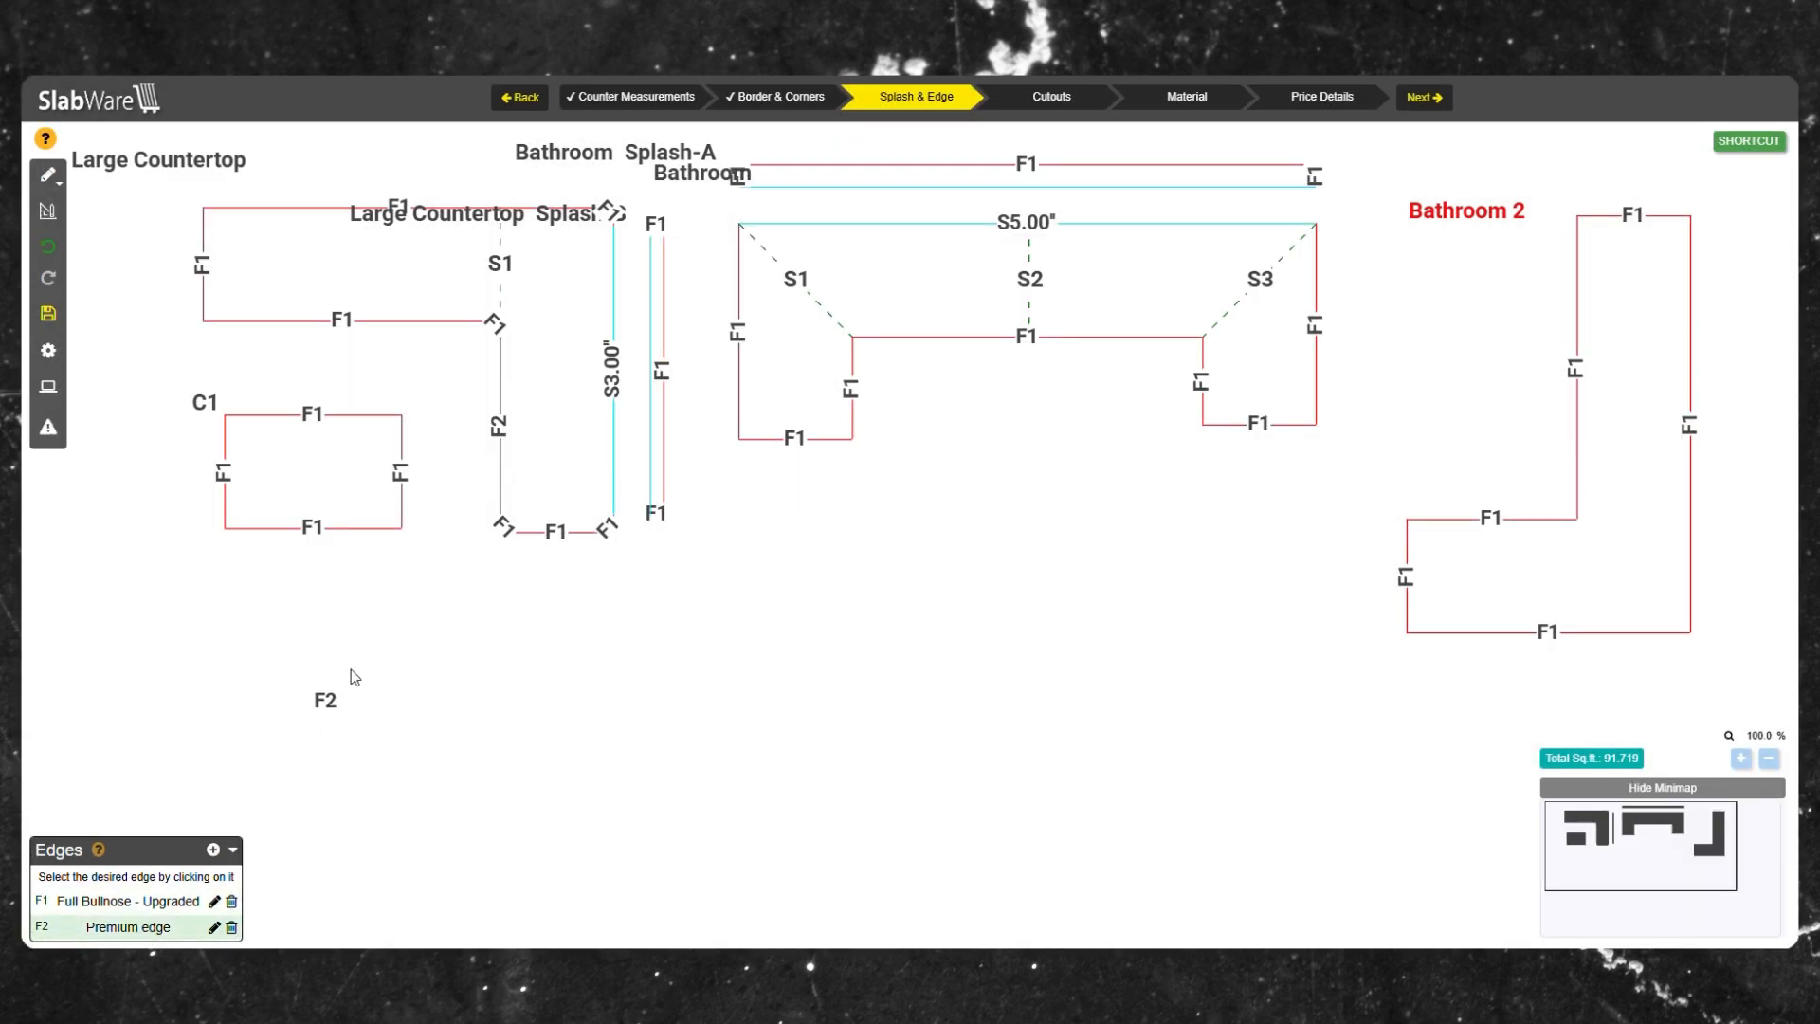
click(313, 528)
click(225, 469)
click(284, 414)
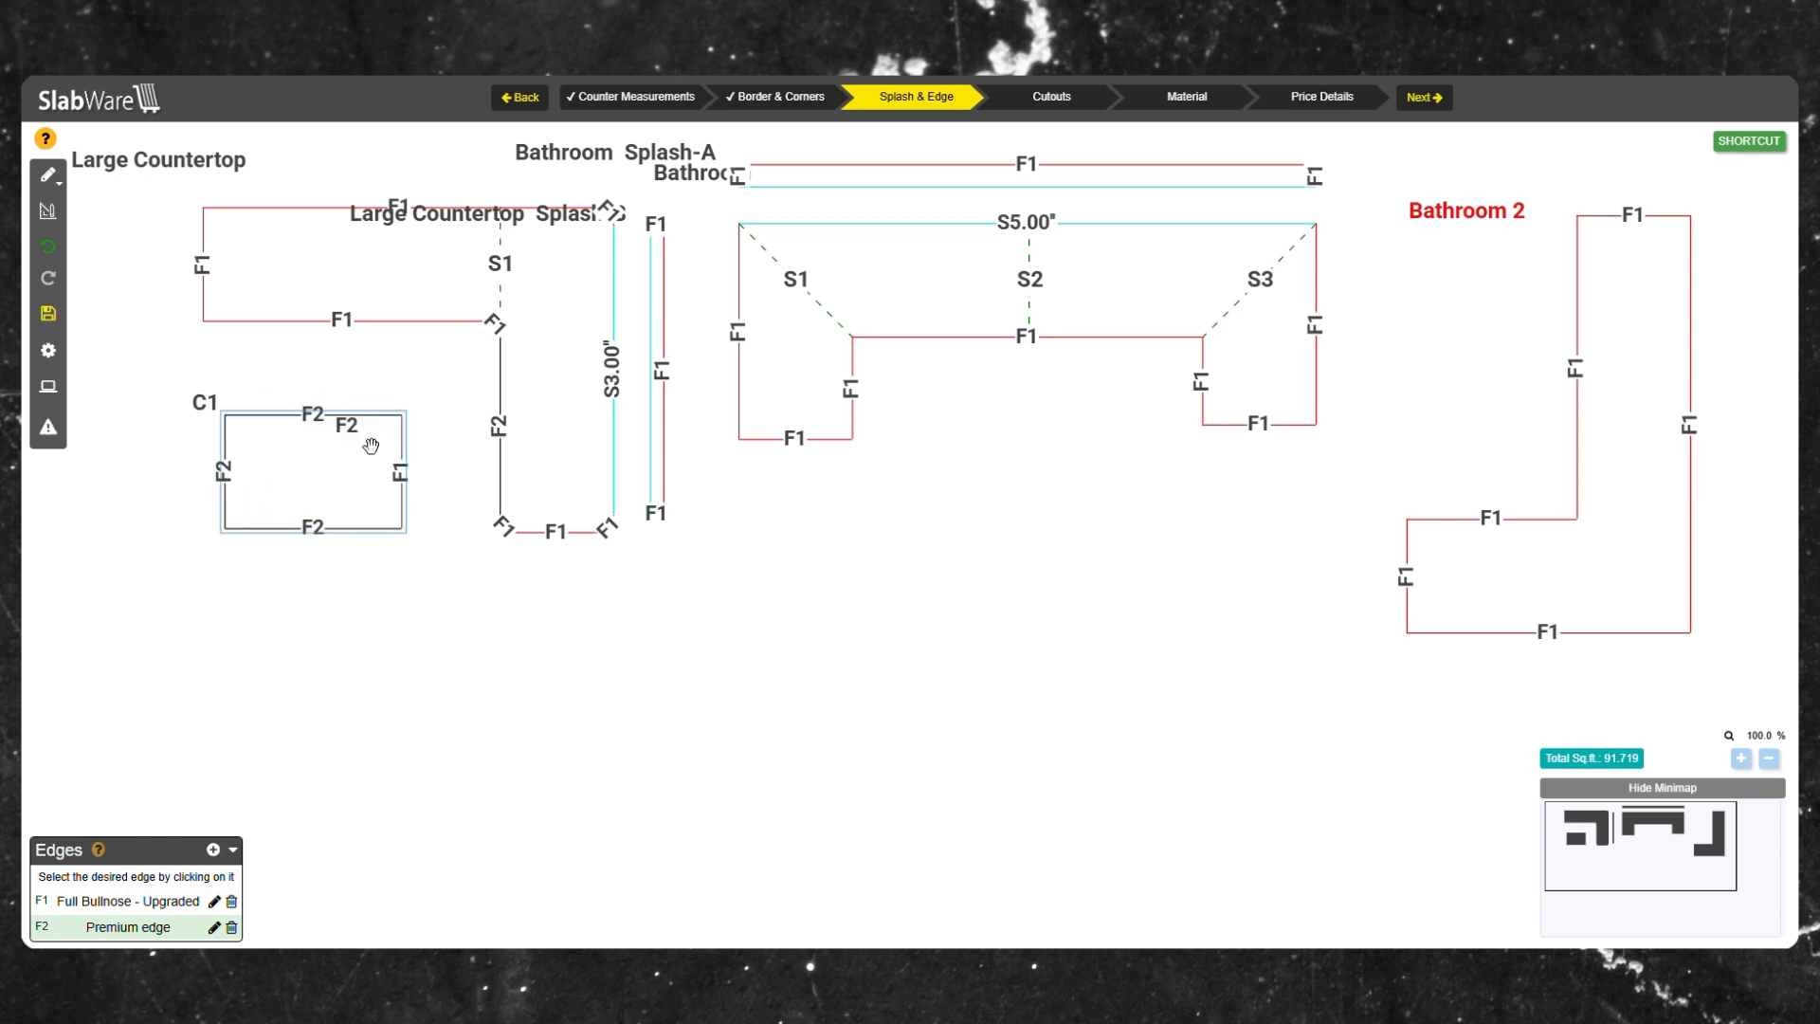
click(402, 488)
Rename the Premium edge's reference to E3 and set its colour to green.
click(216, 926)
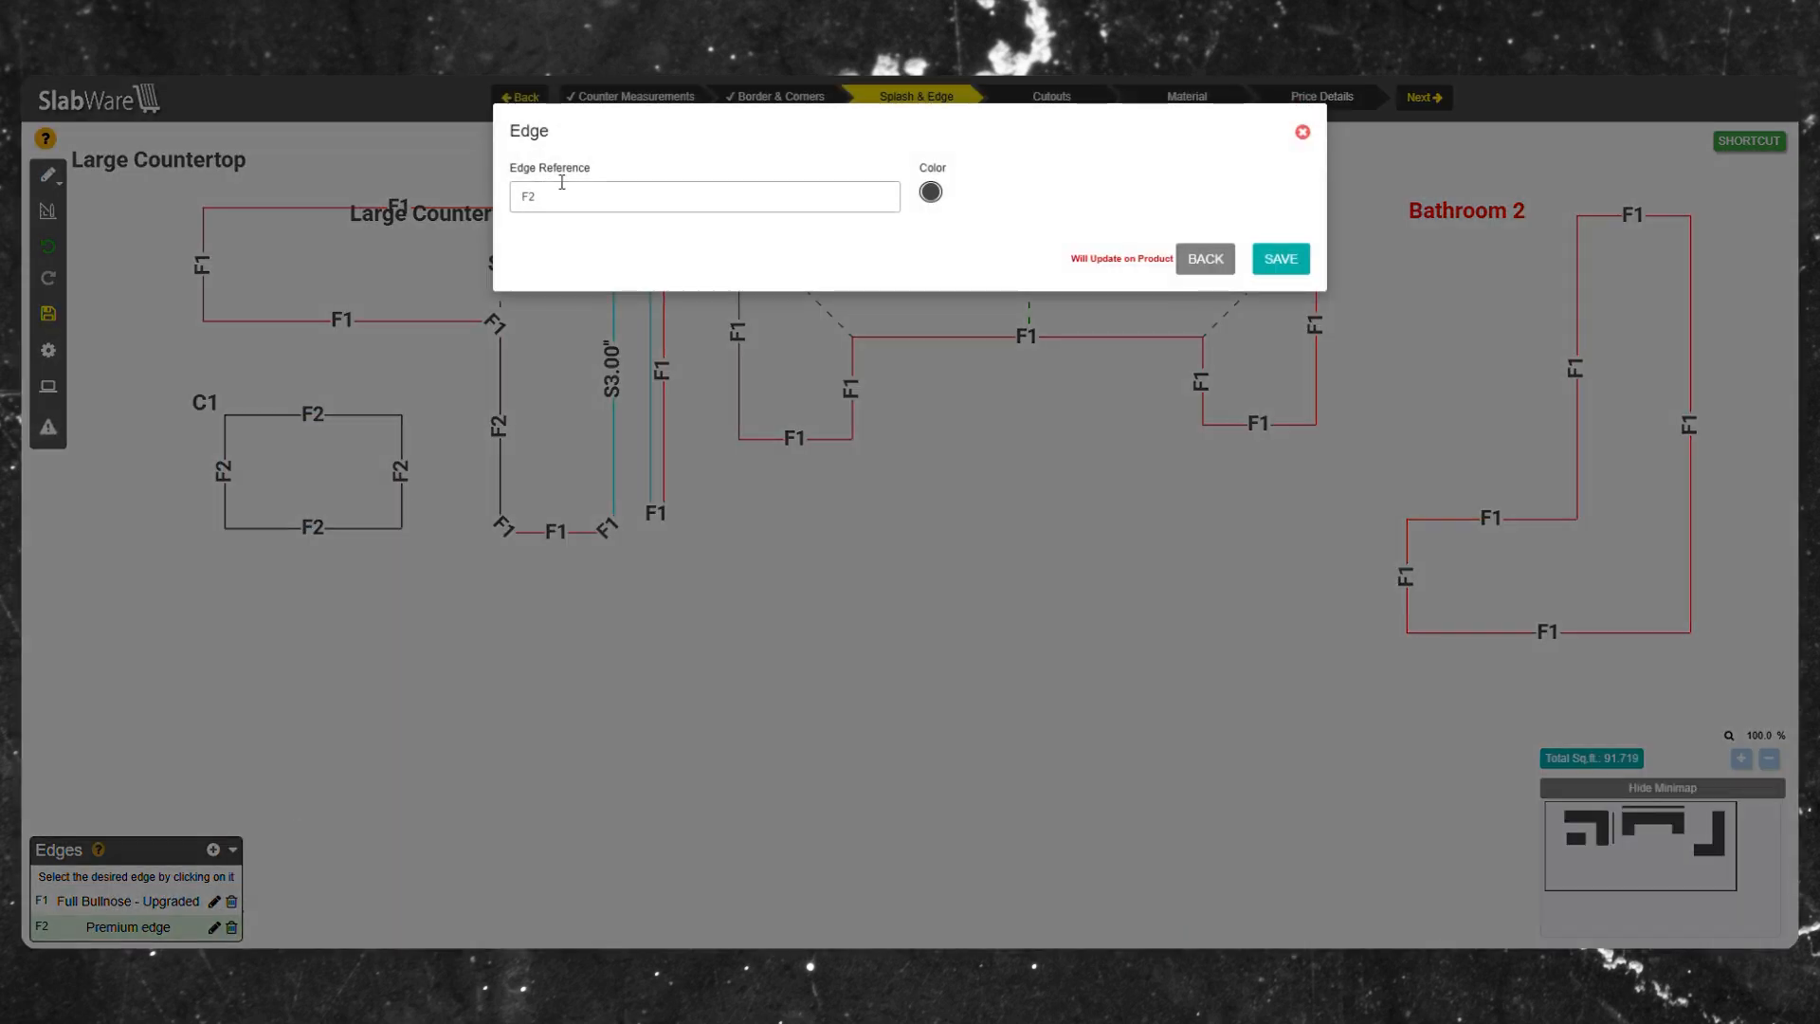
key(BackSpace)
key(BackSpace)
text(E3)
click(931, 194)
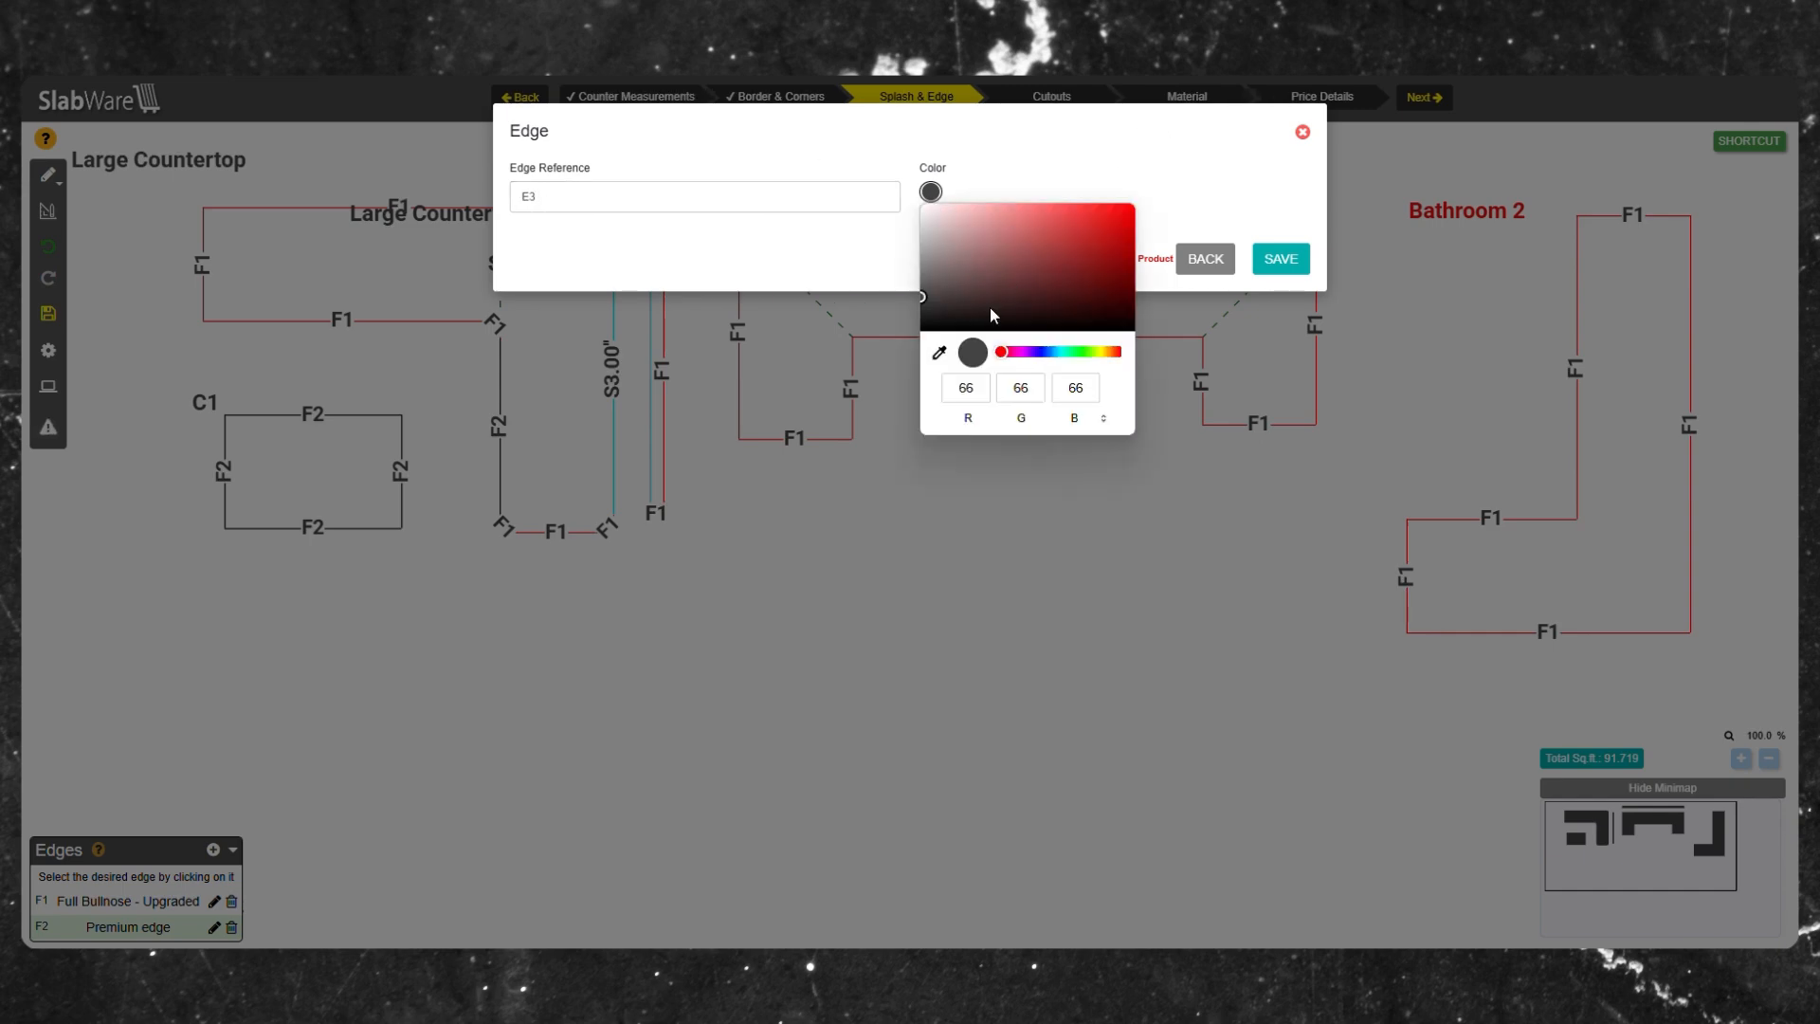
click(1109, 227)
click(1080, 351)
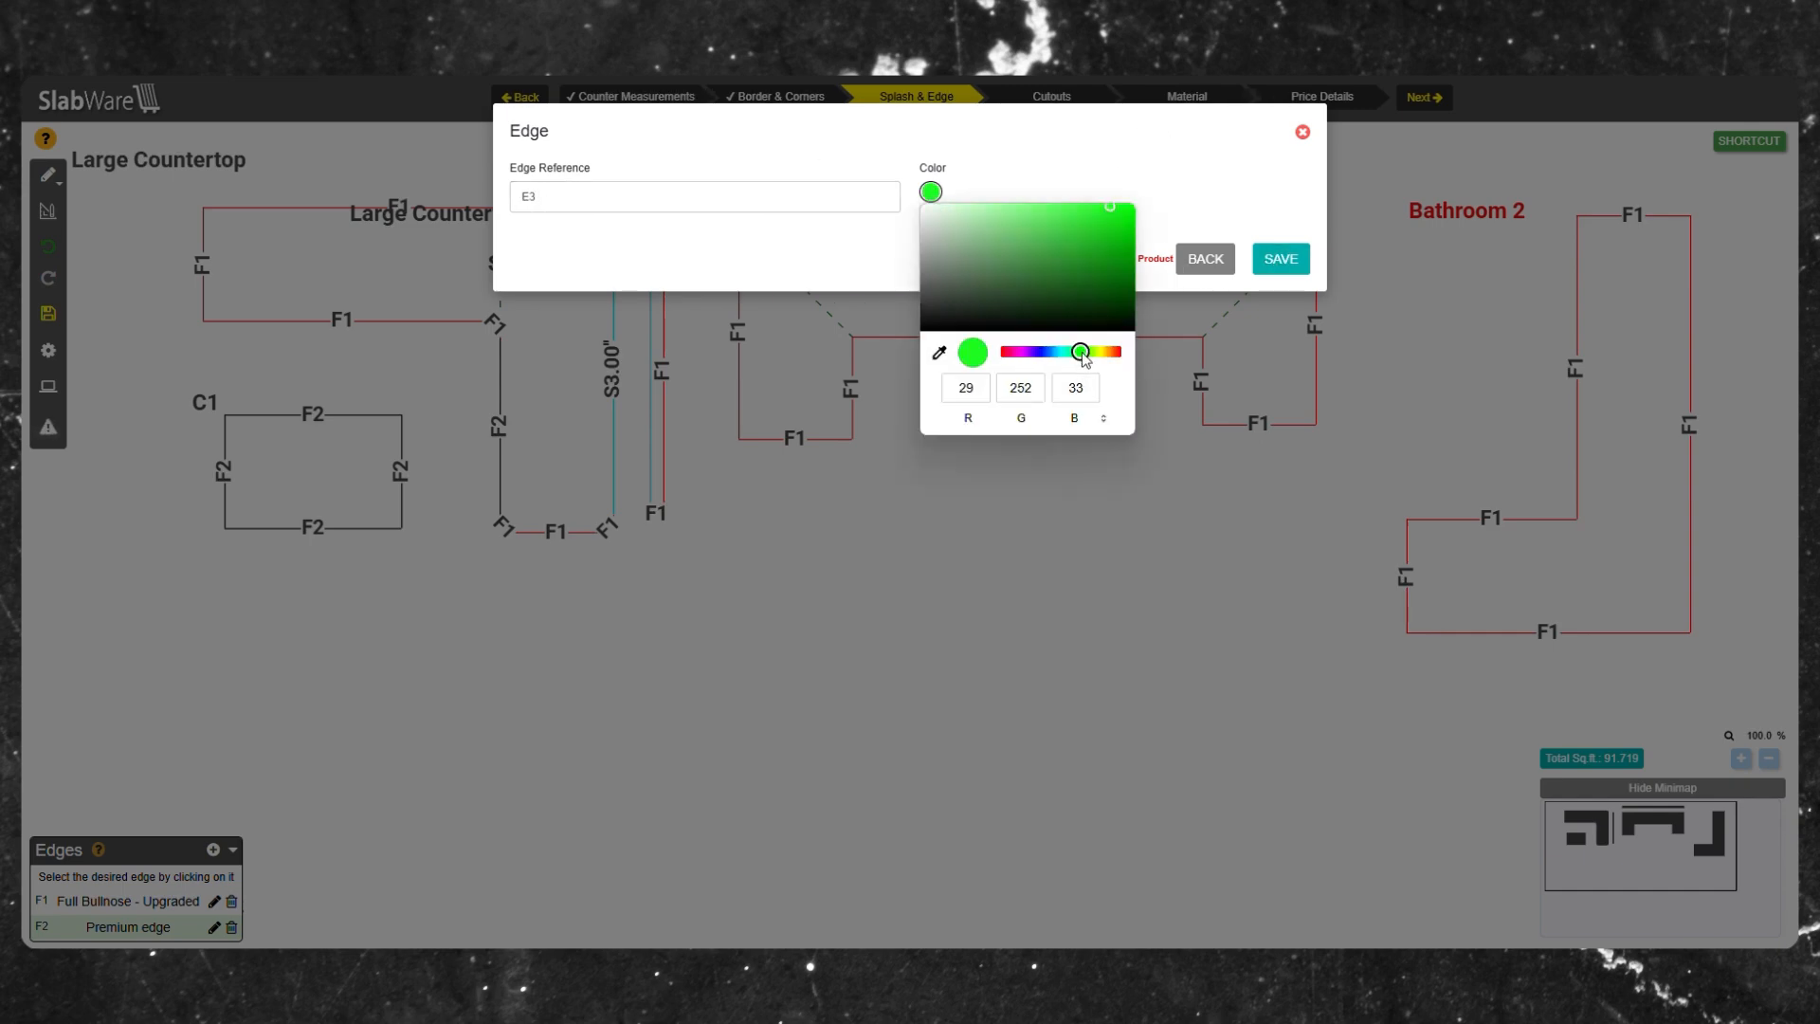
click(1100, 258)
click(1280, 259)
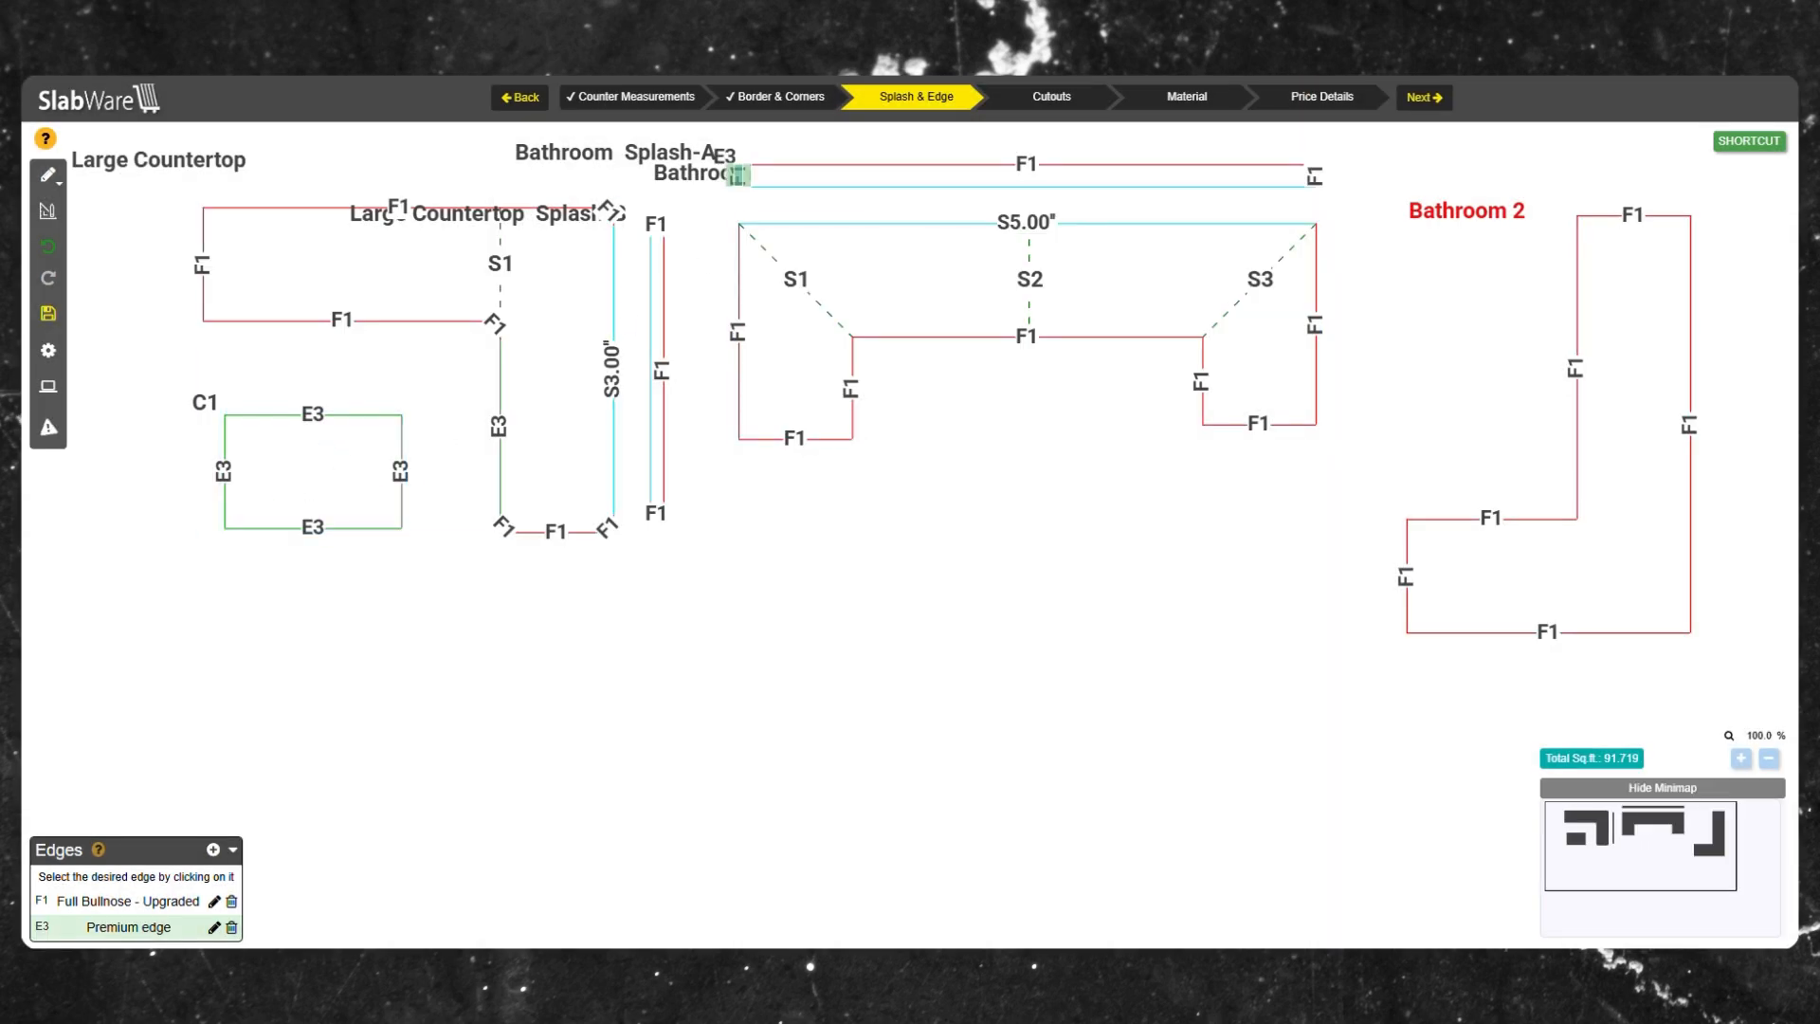
On Cutouts, add two seams across the Bathroom 2 countertop.
click(1079, 96)
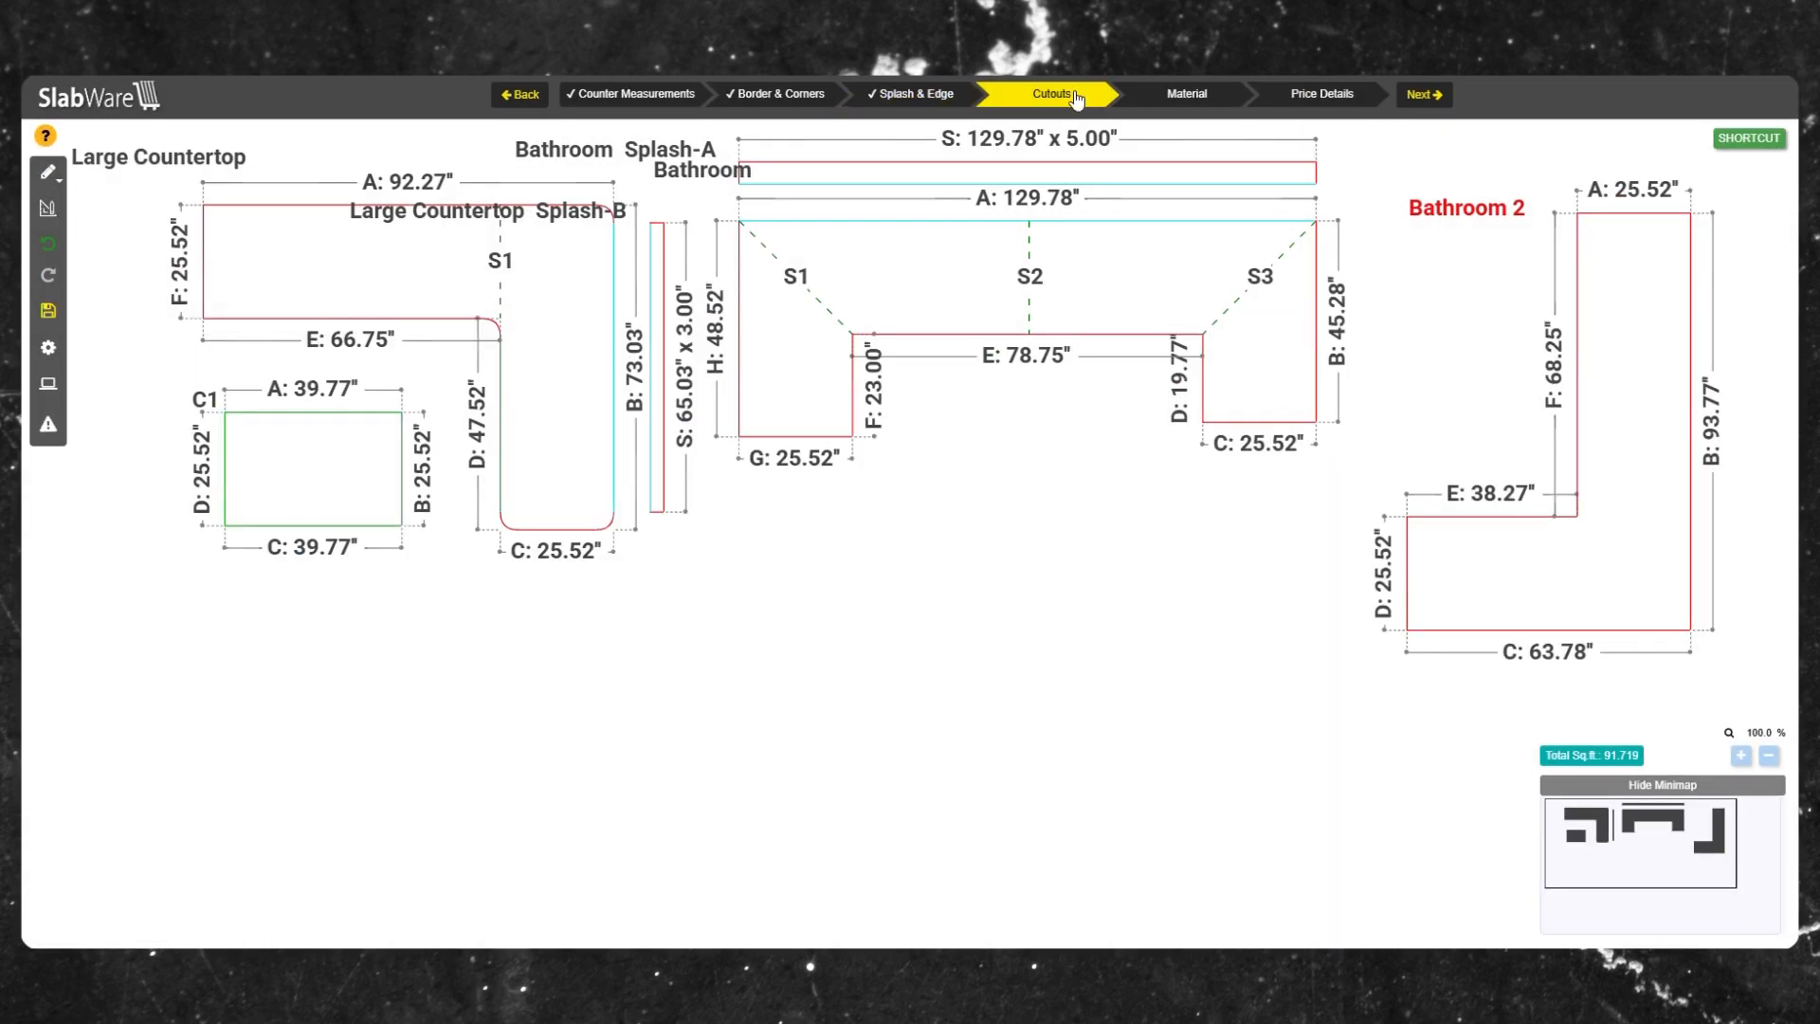
right_click(950, 262)
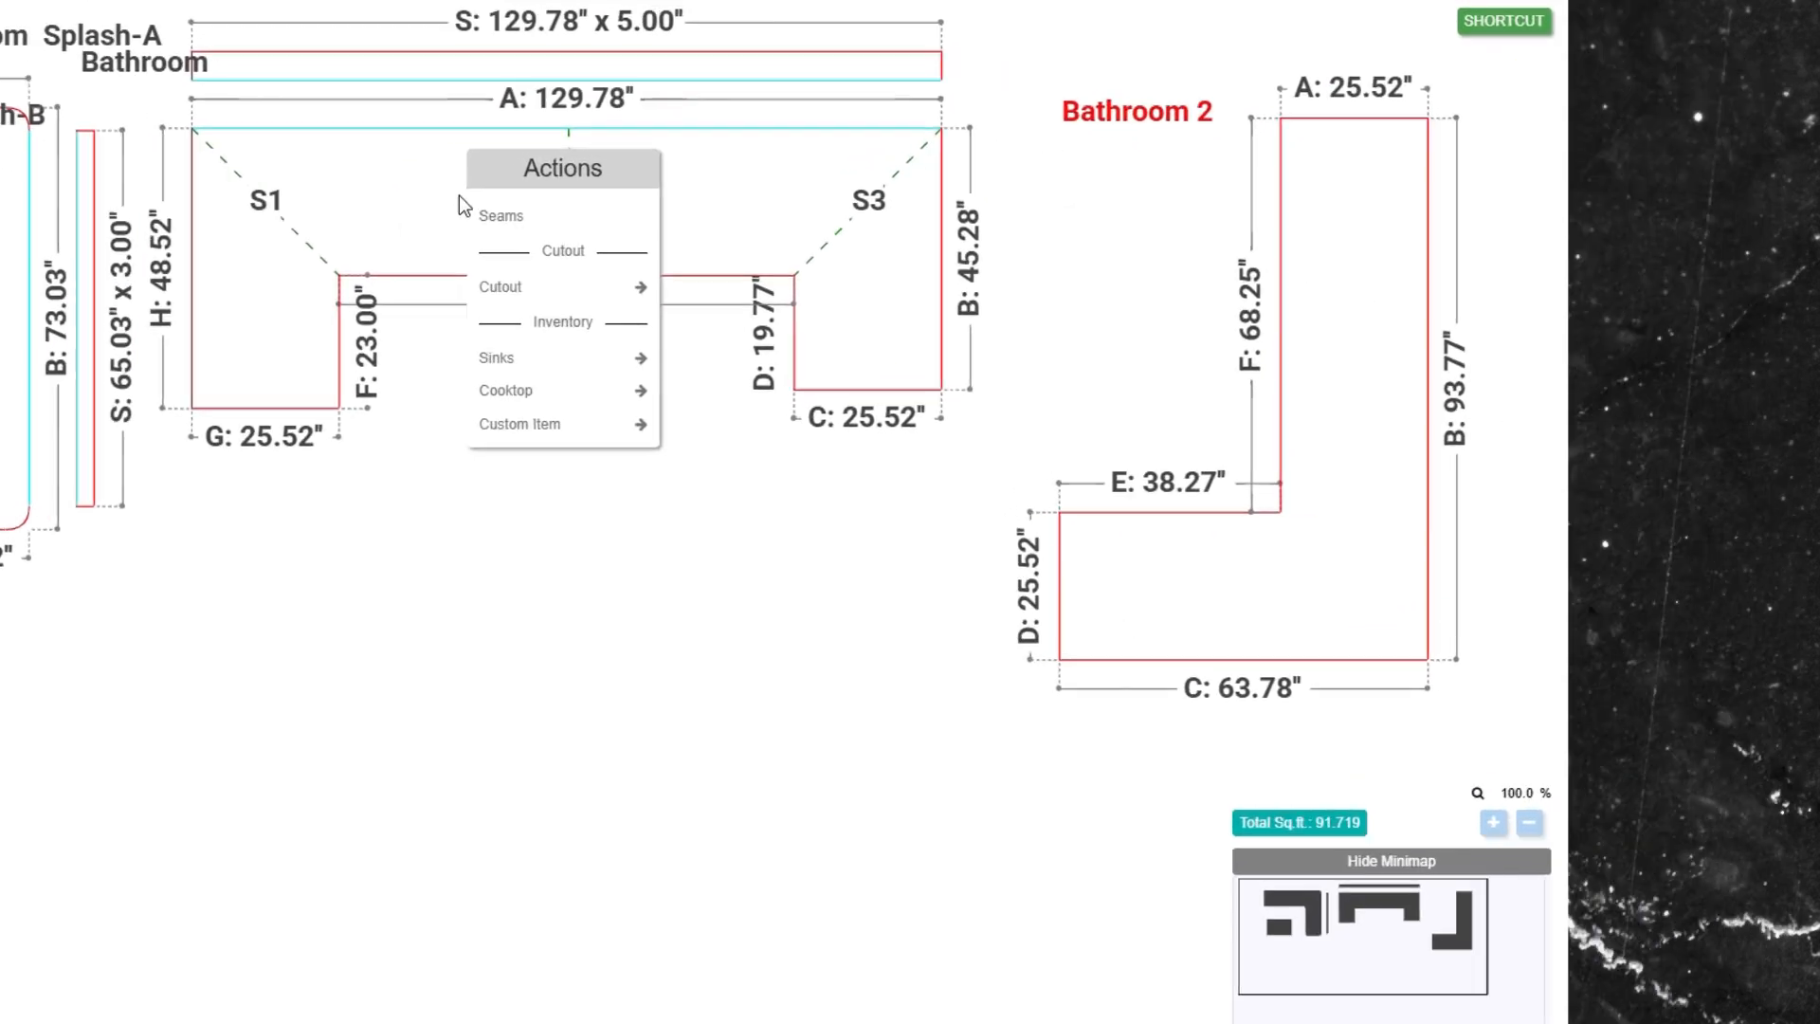
right_click(1366, 448)
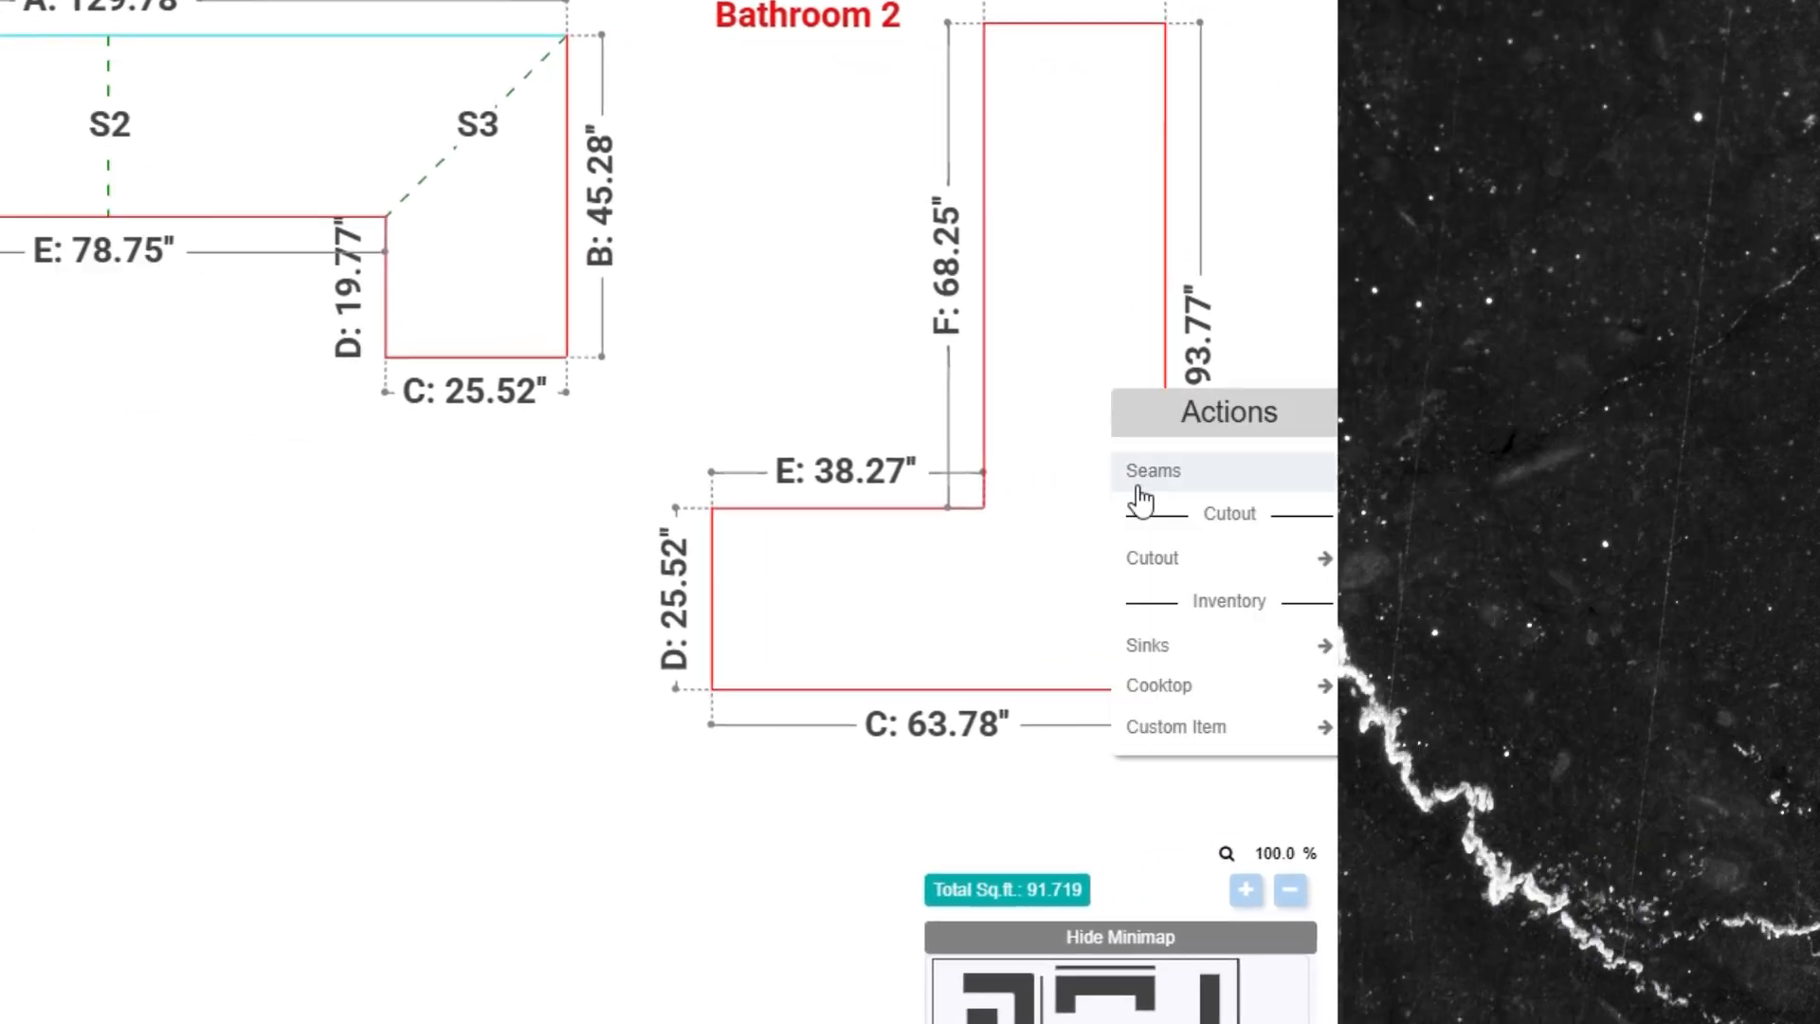
click(1142, 490)
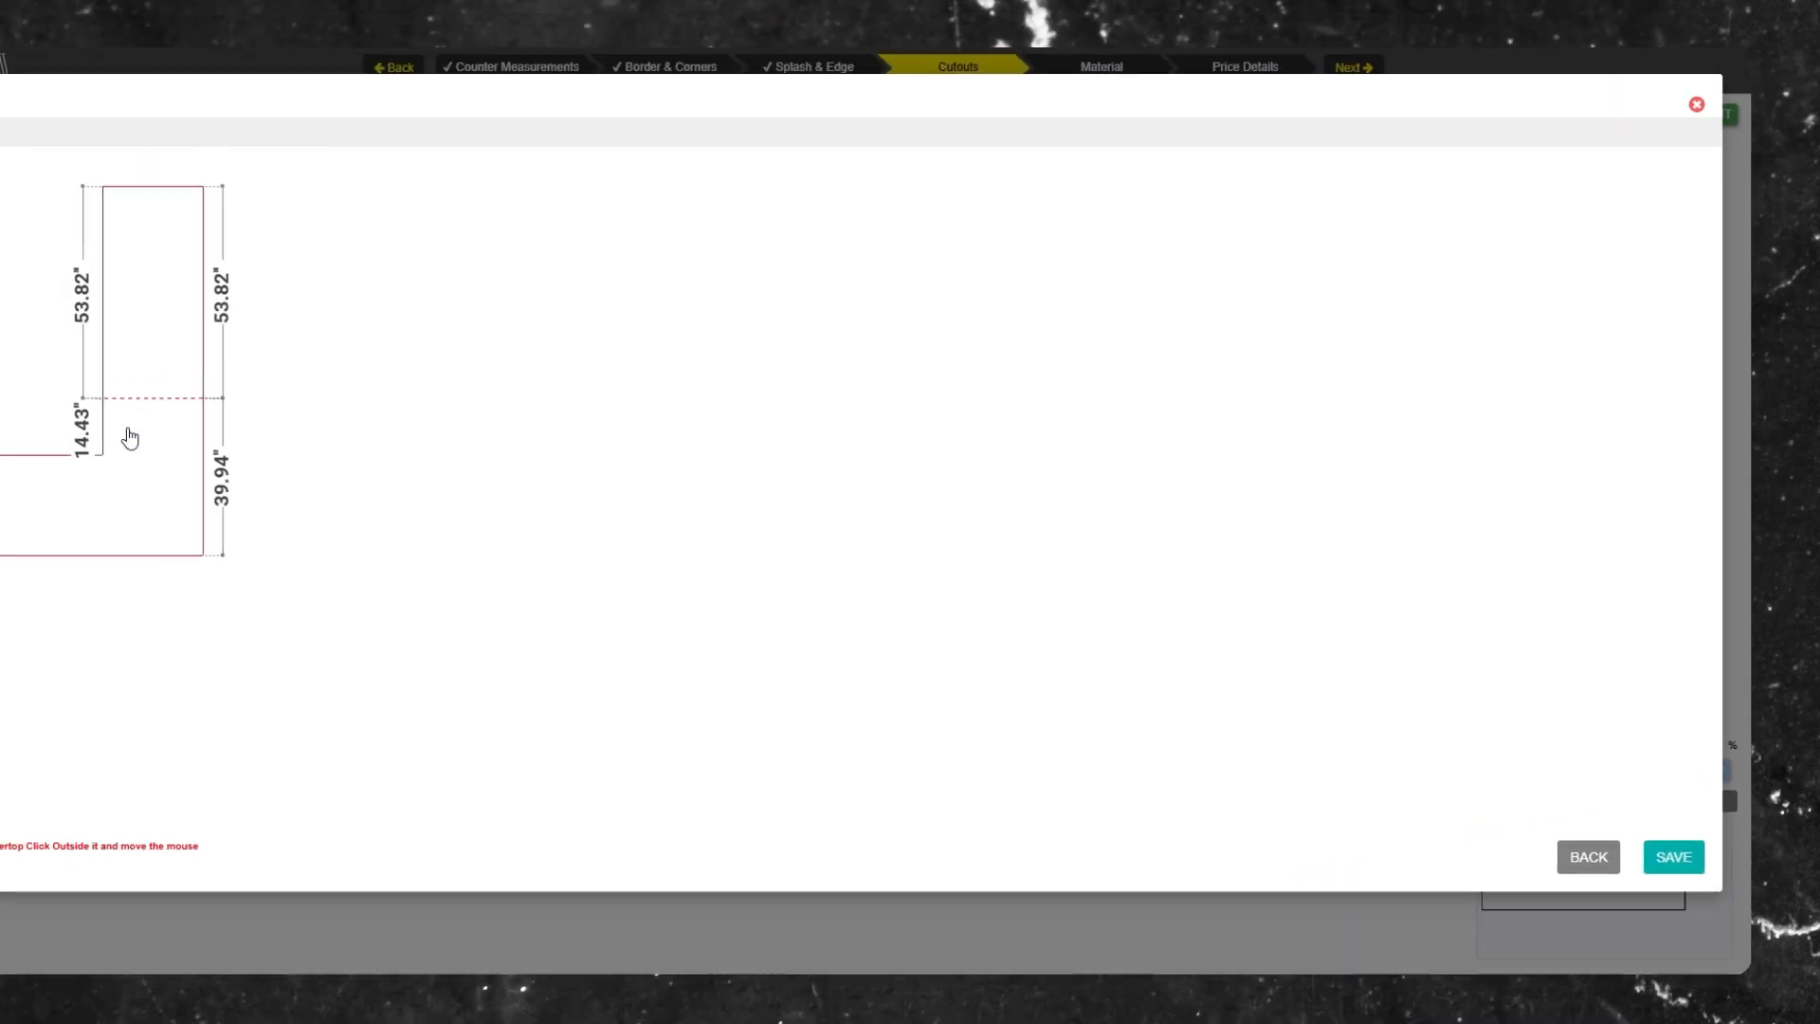
click(262, 483)
click(293, 364)
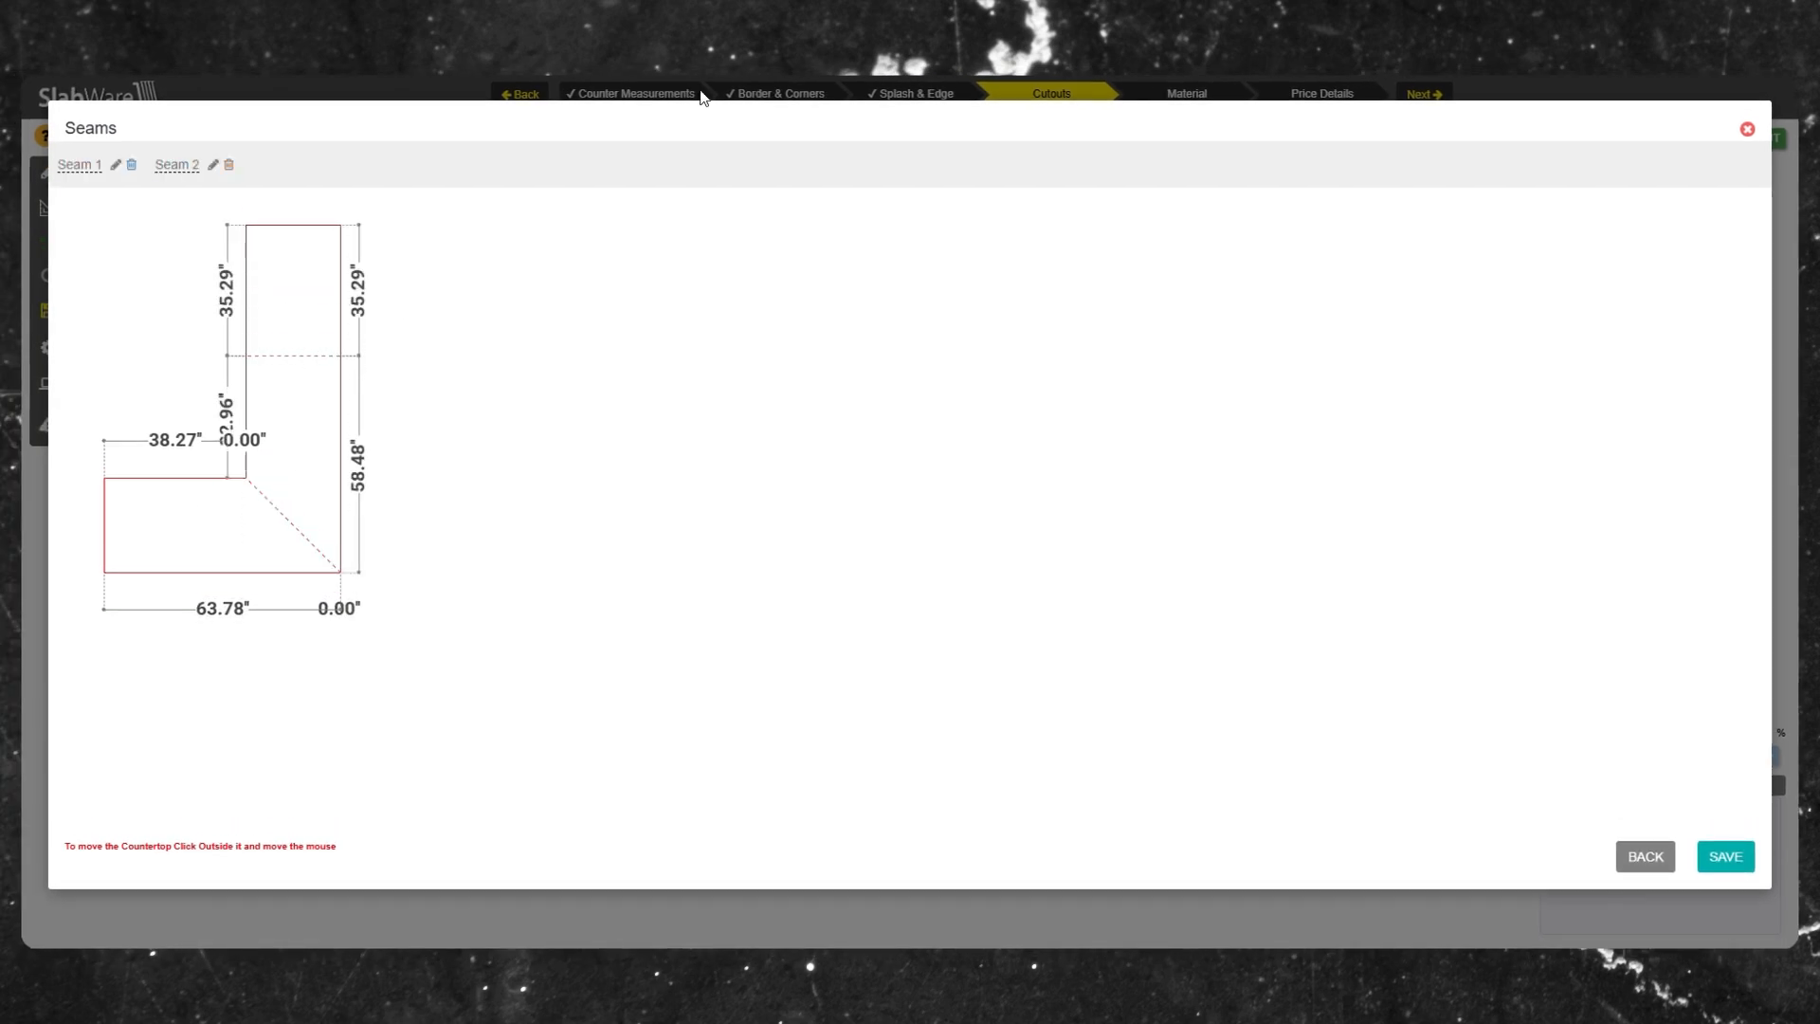
click(1725, 856)
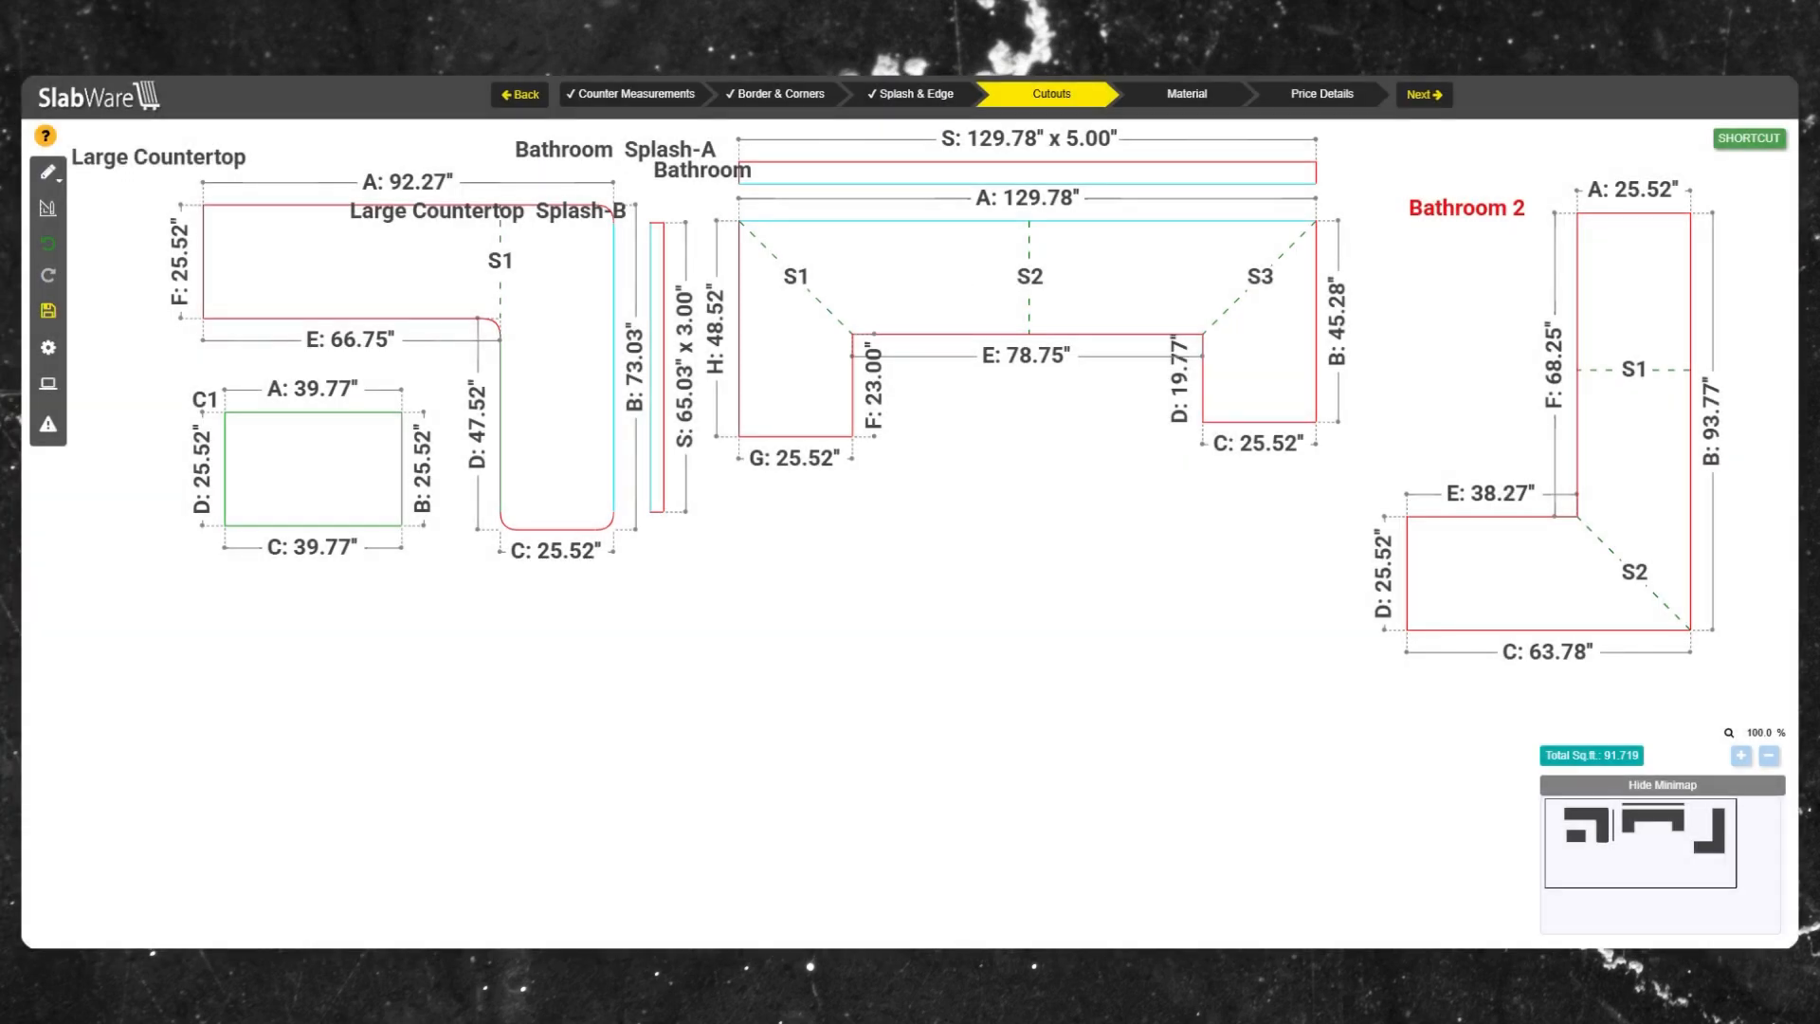
Add a double-bowl sink cutout of 23.00 x 14.00 to the Bathroom countertop.
click(918, 276)
mouse_move(1000, 376)
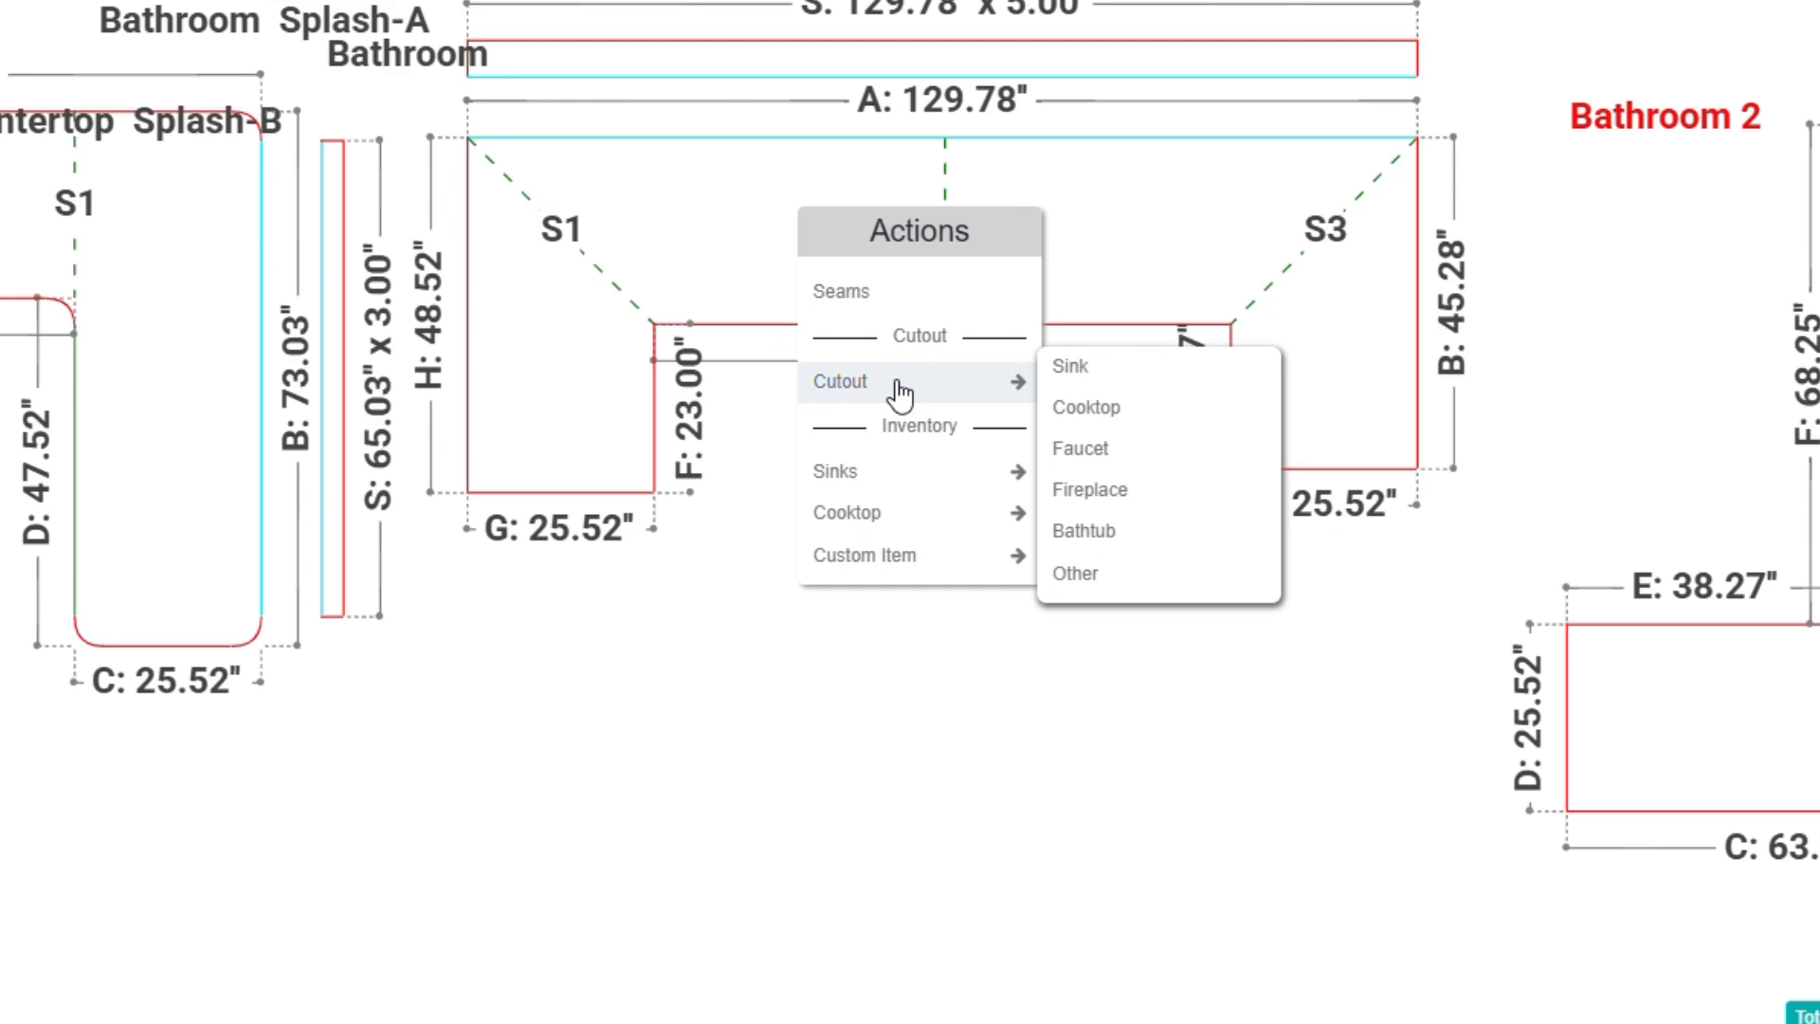
click(1059, 370)
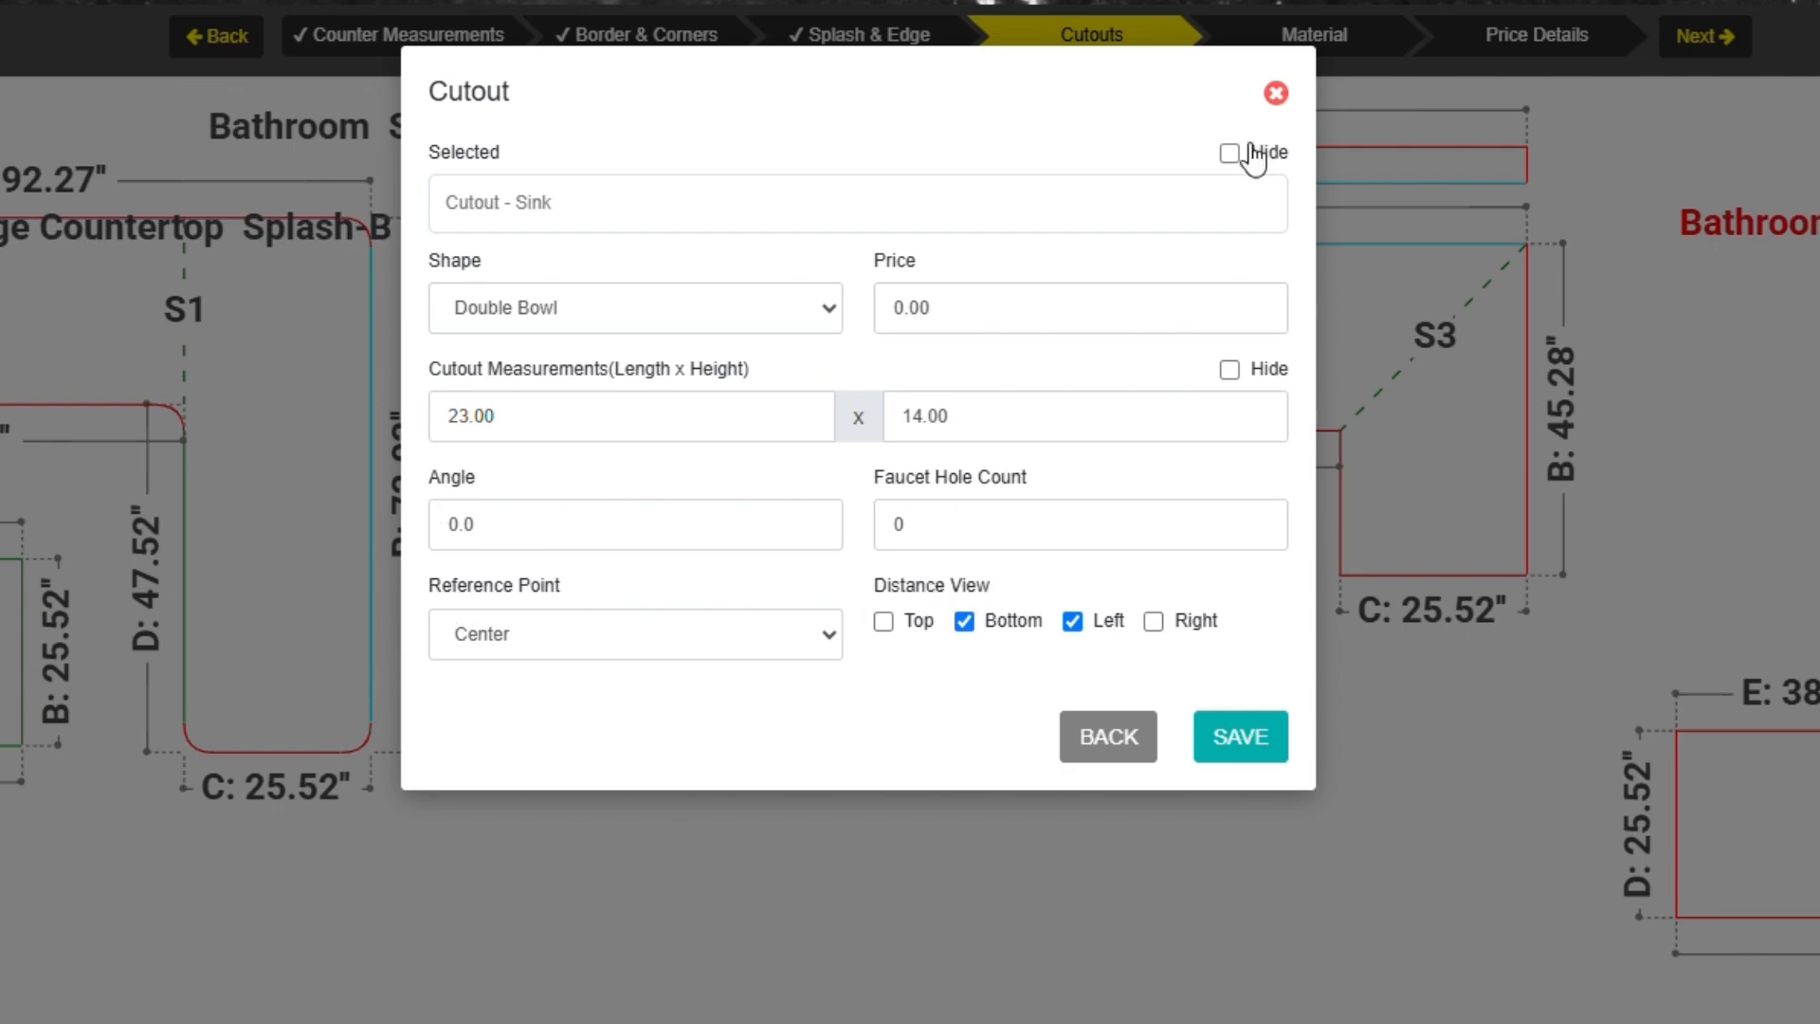
click(1241, 751)
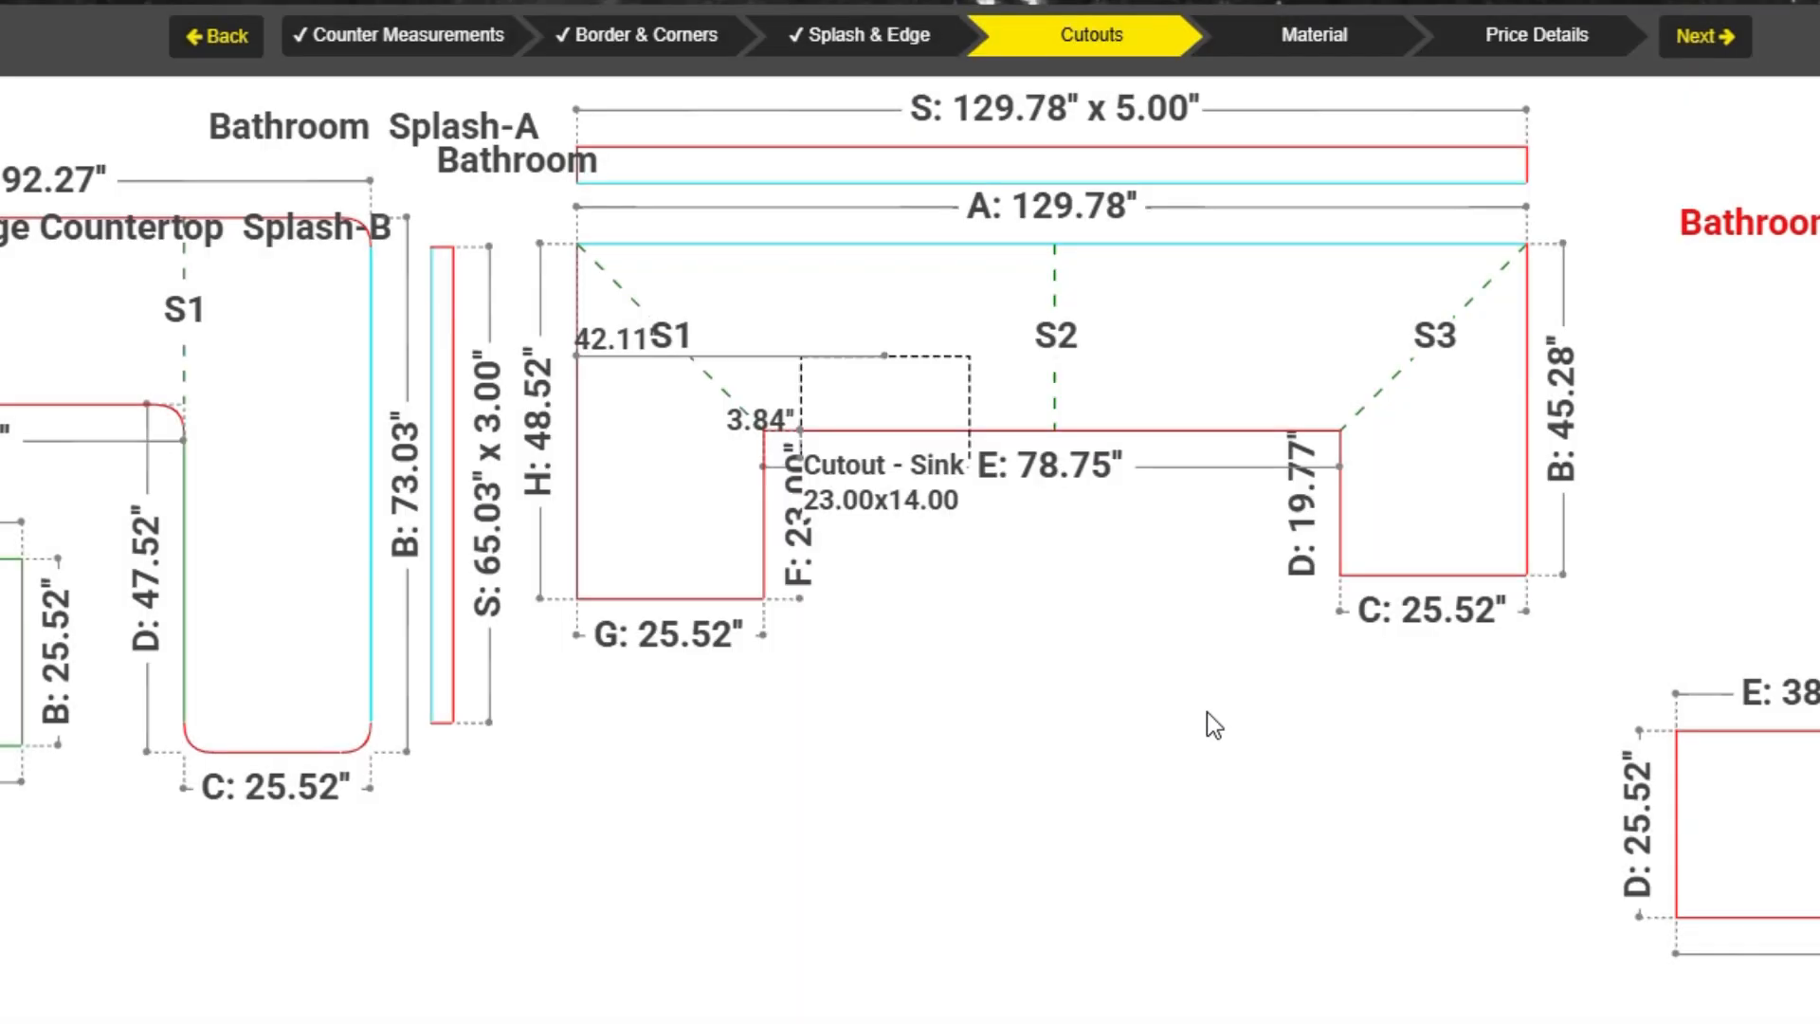
Reposition the existing sink cutout, then add a Sink Premium double-bowl sink of 23.00 x 14.00 to the Bathroom countertop.
drag(853, 406, 844, 299)
right_click(1186, 334)
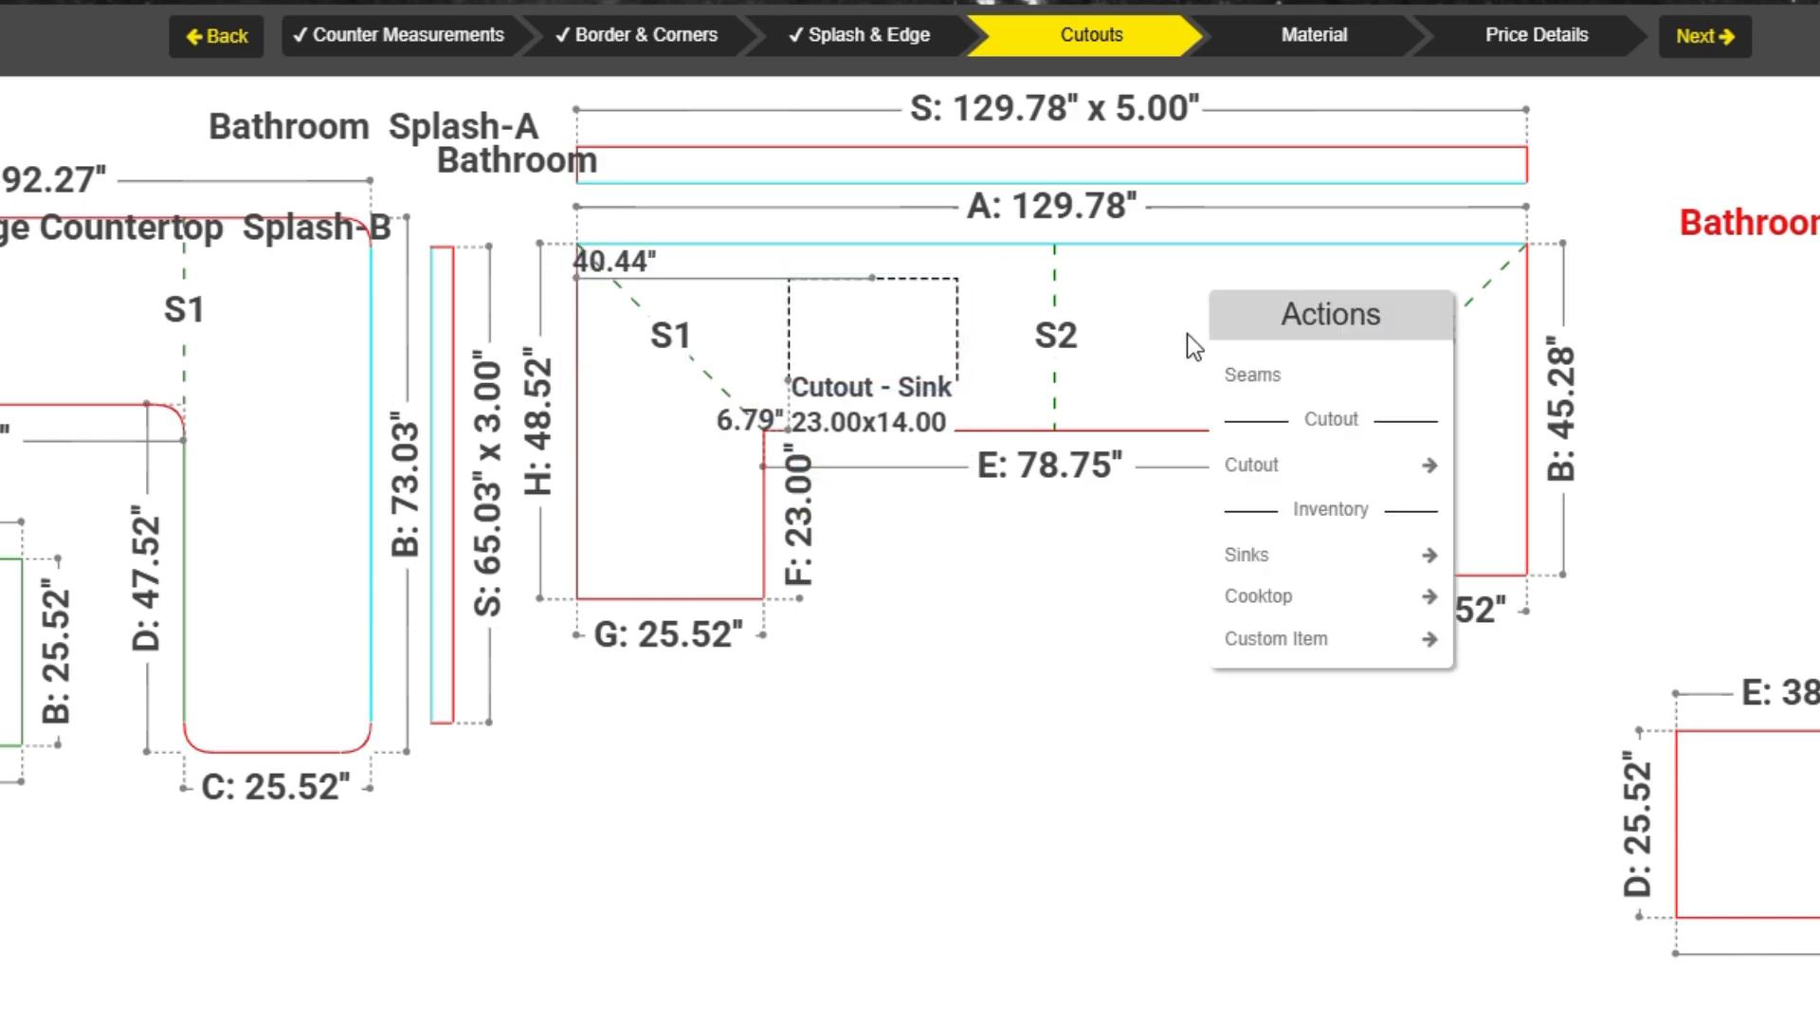
mouse_move(1253, 557)
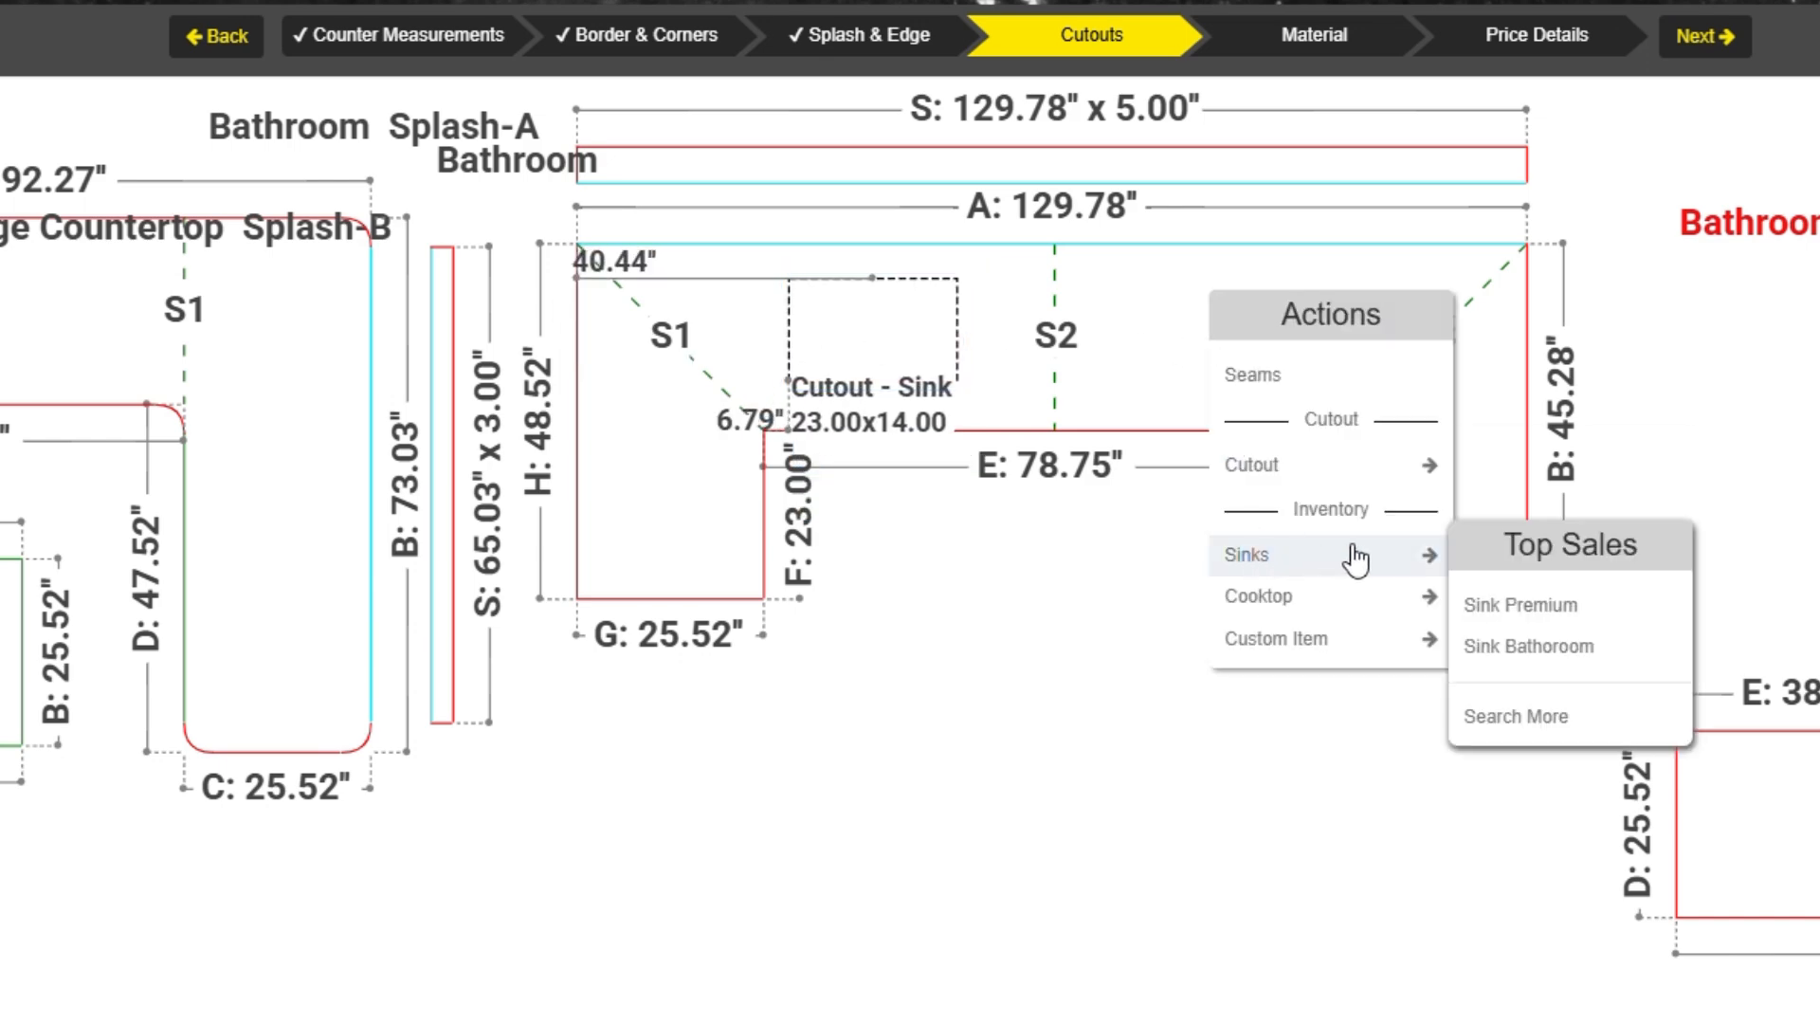
click(1500, 616)
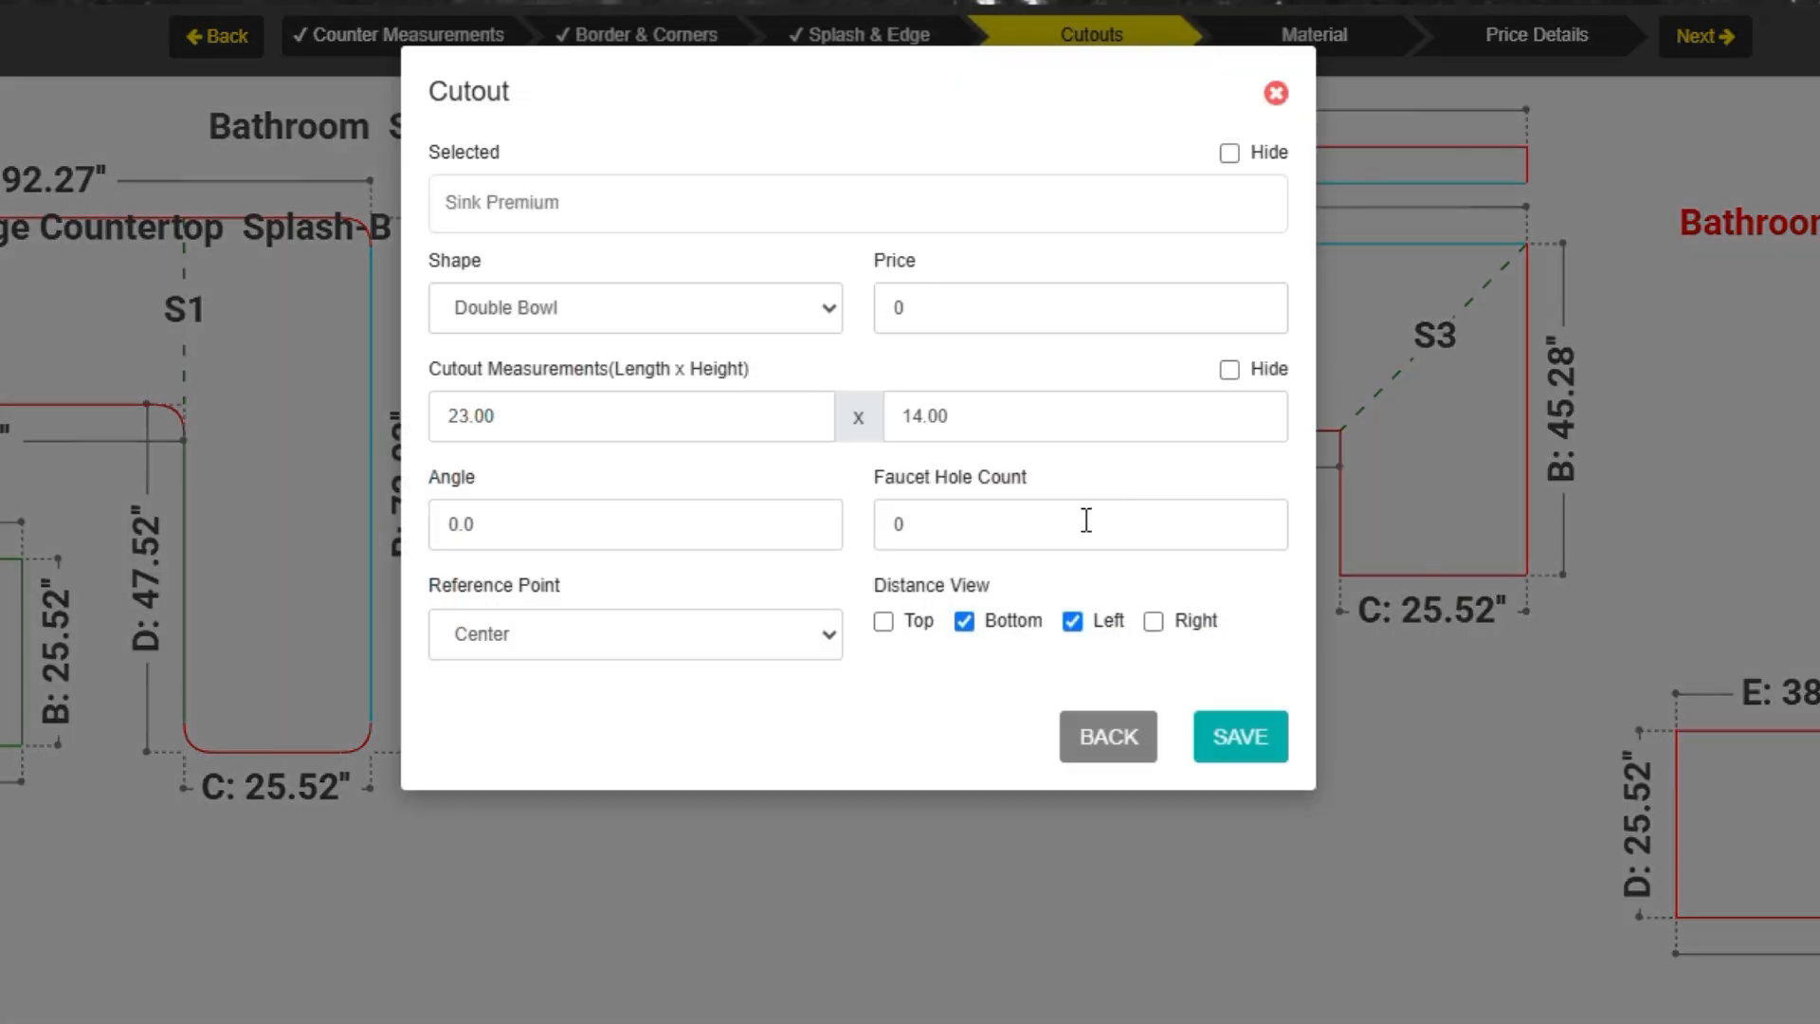
click(1261, 748)
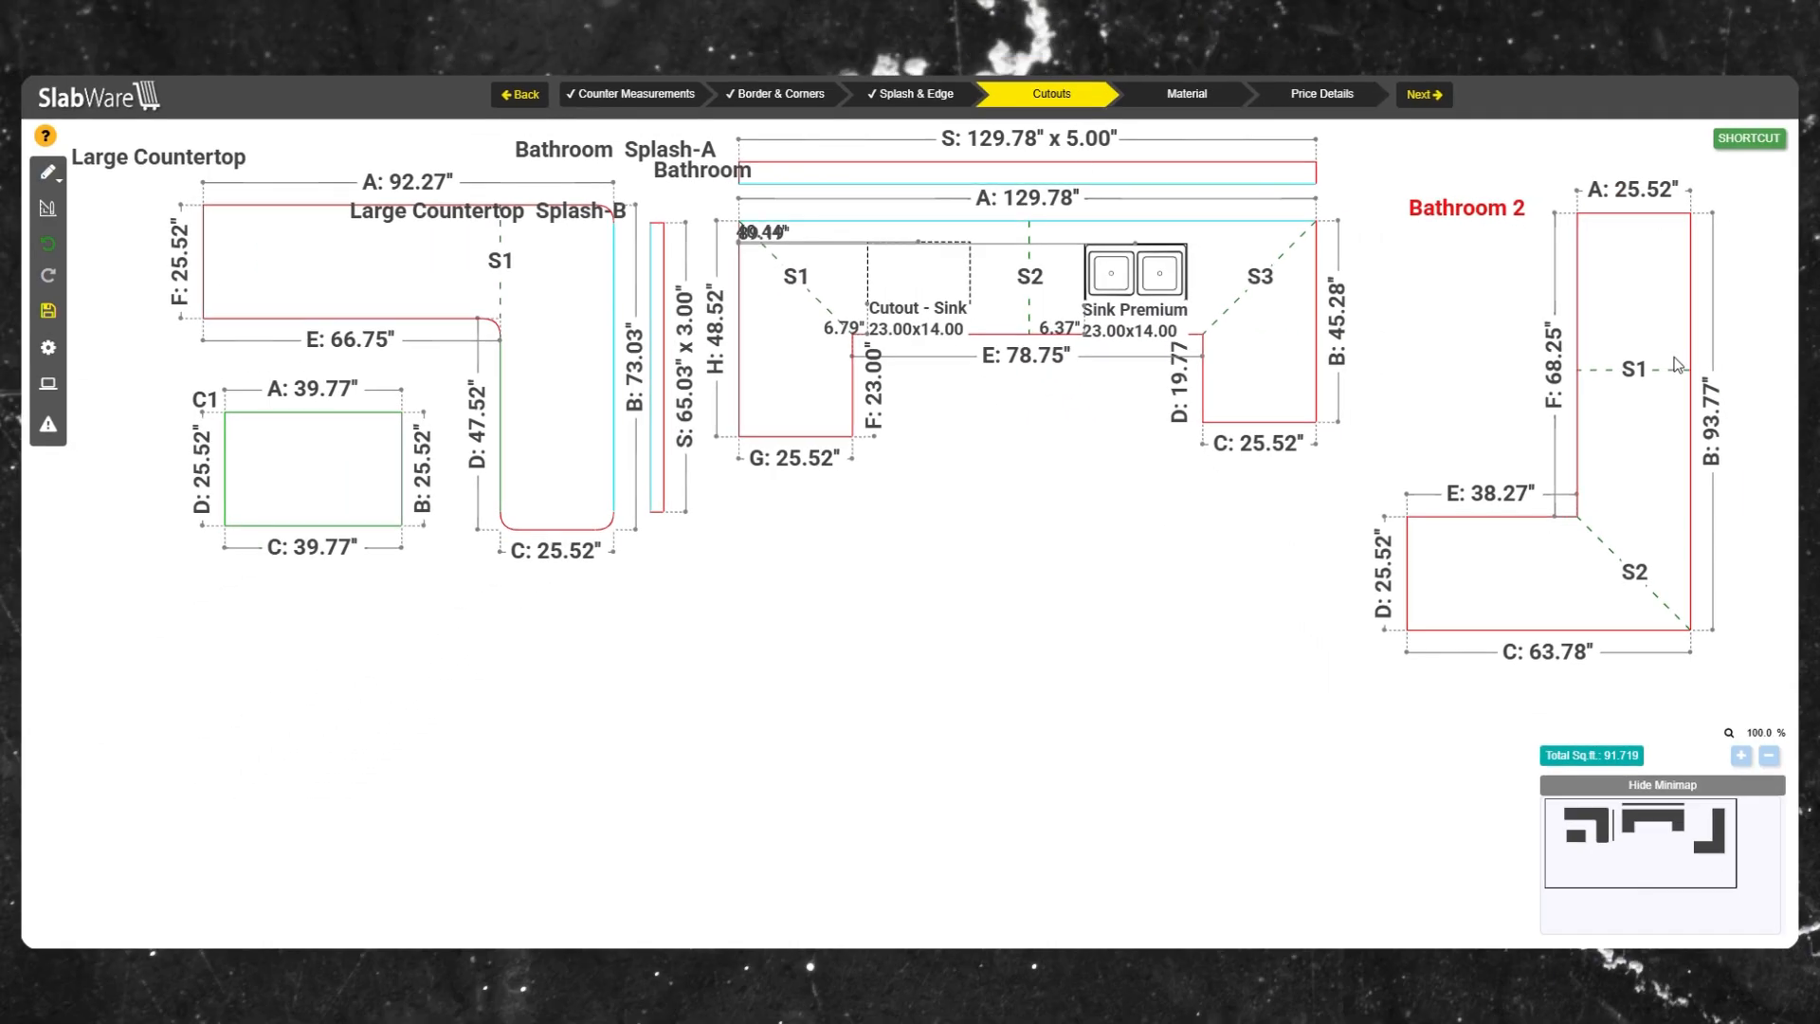
Add a custom double-bowl sink cutout of 23.00 x 14.00 at a 90.0 angle to the Bathroom 2 countertop.
right_click(1620, 337)
mouse_move(1683, 517)
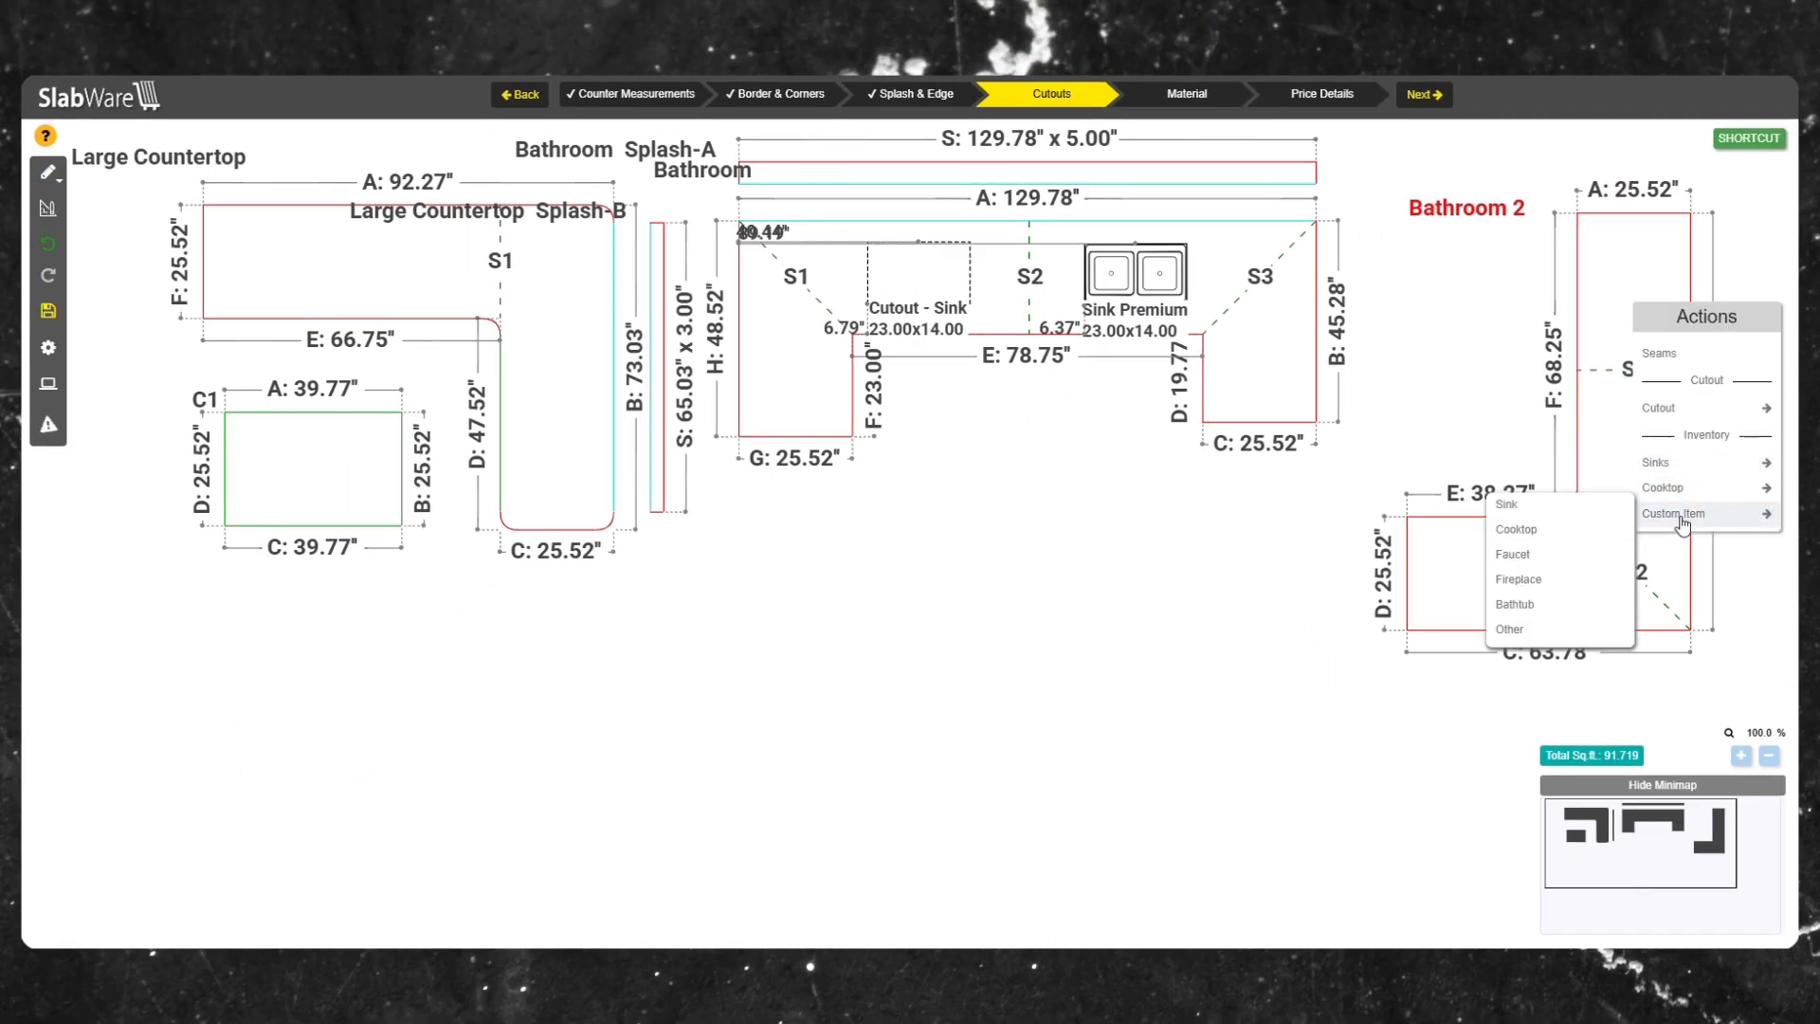
click(1551, 509)
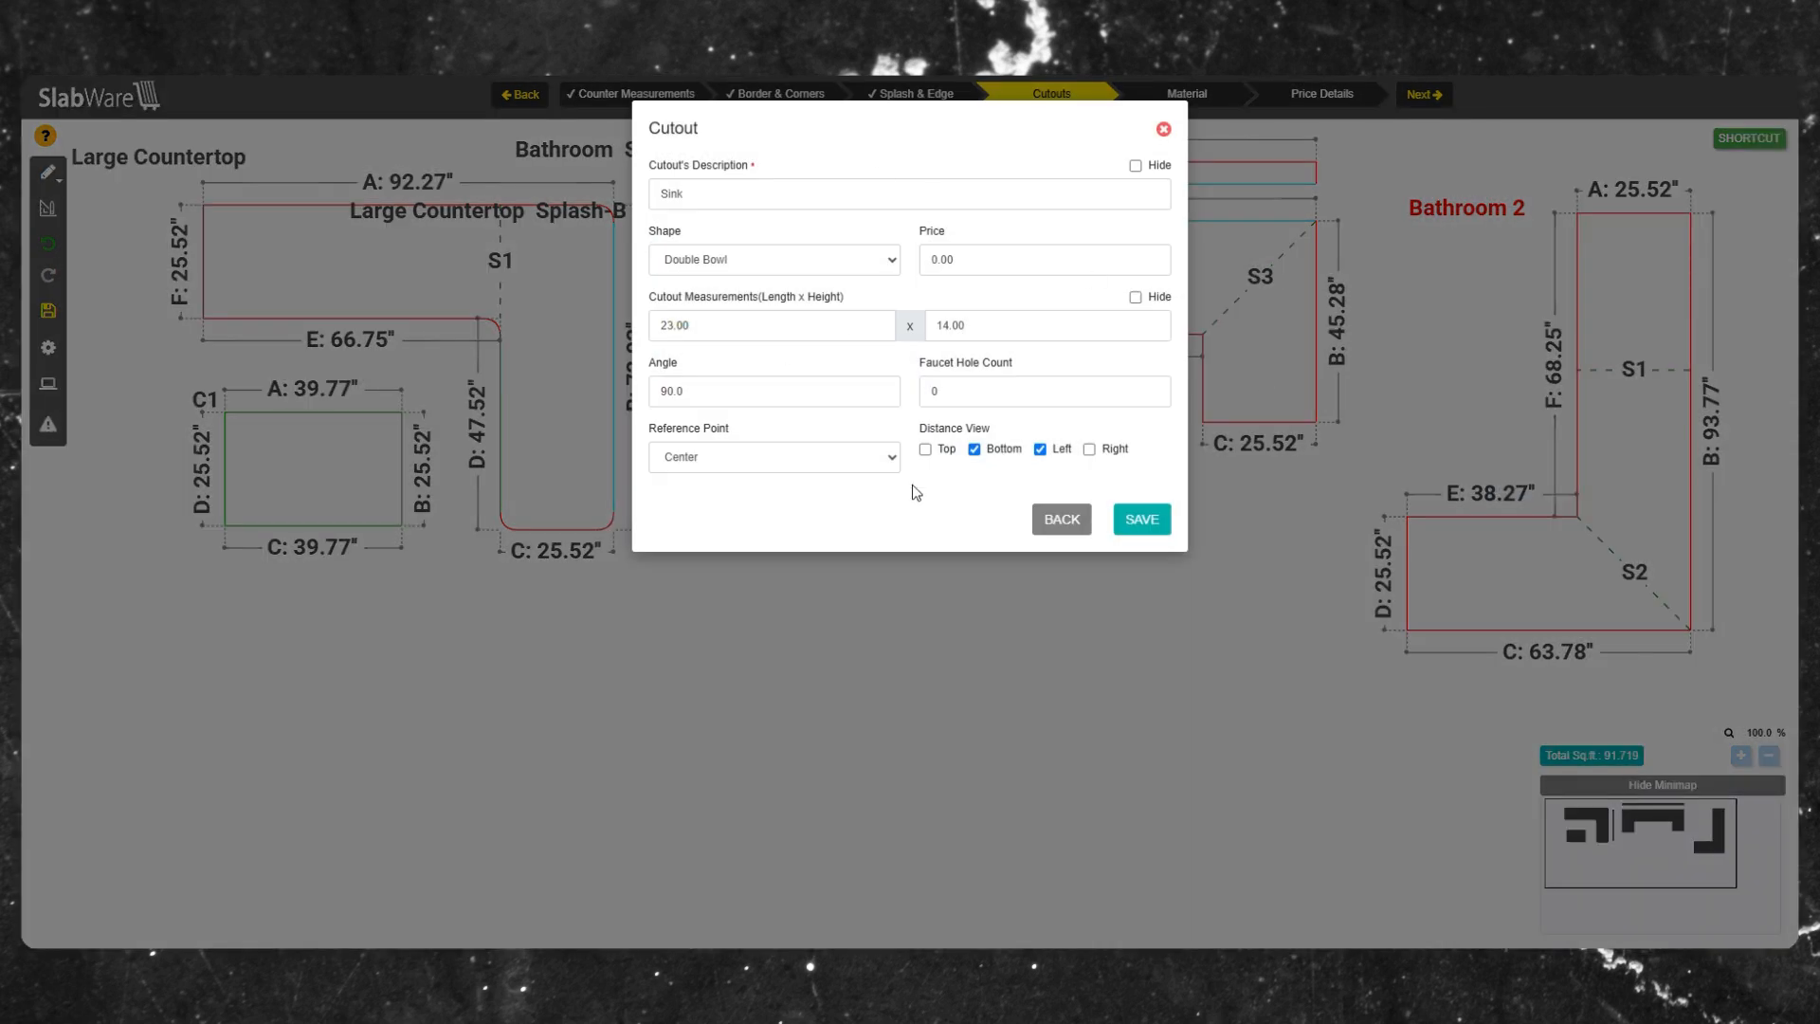
click(1142, 519)
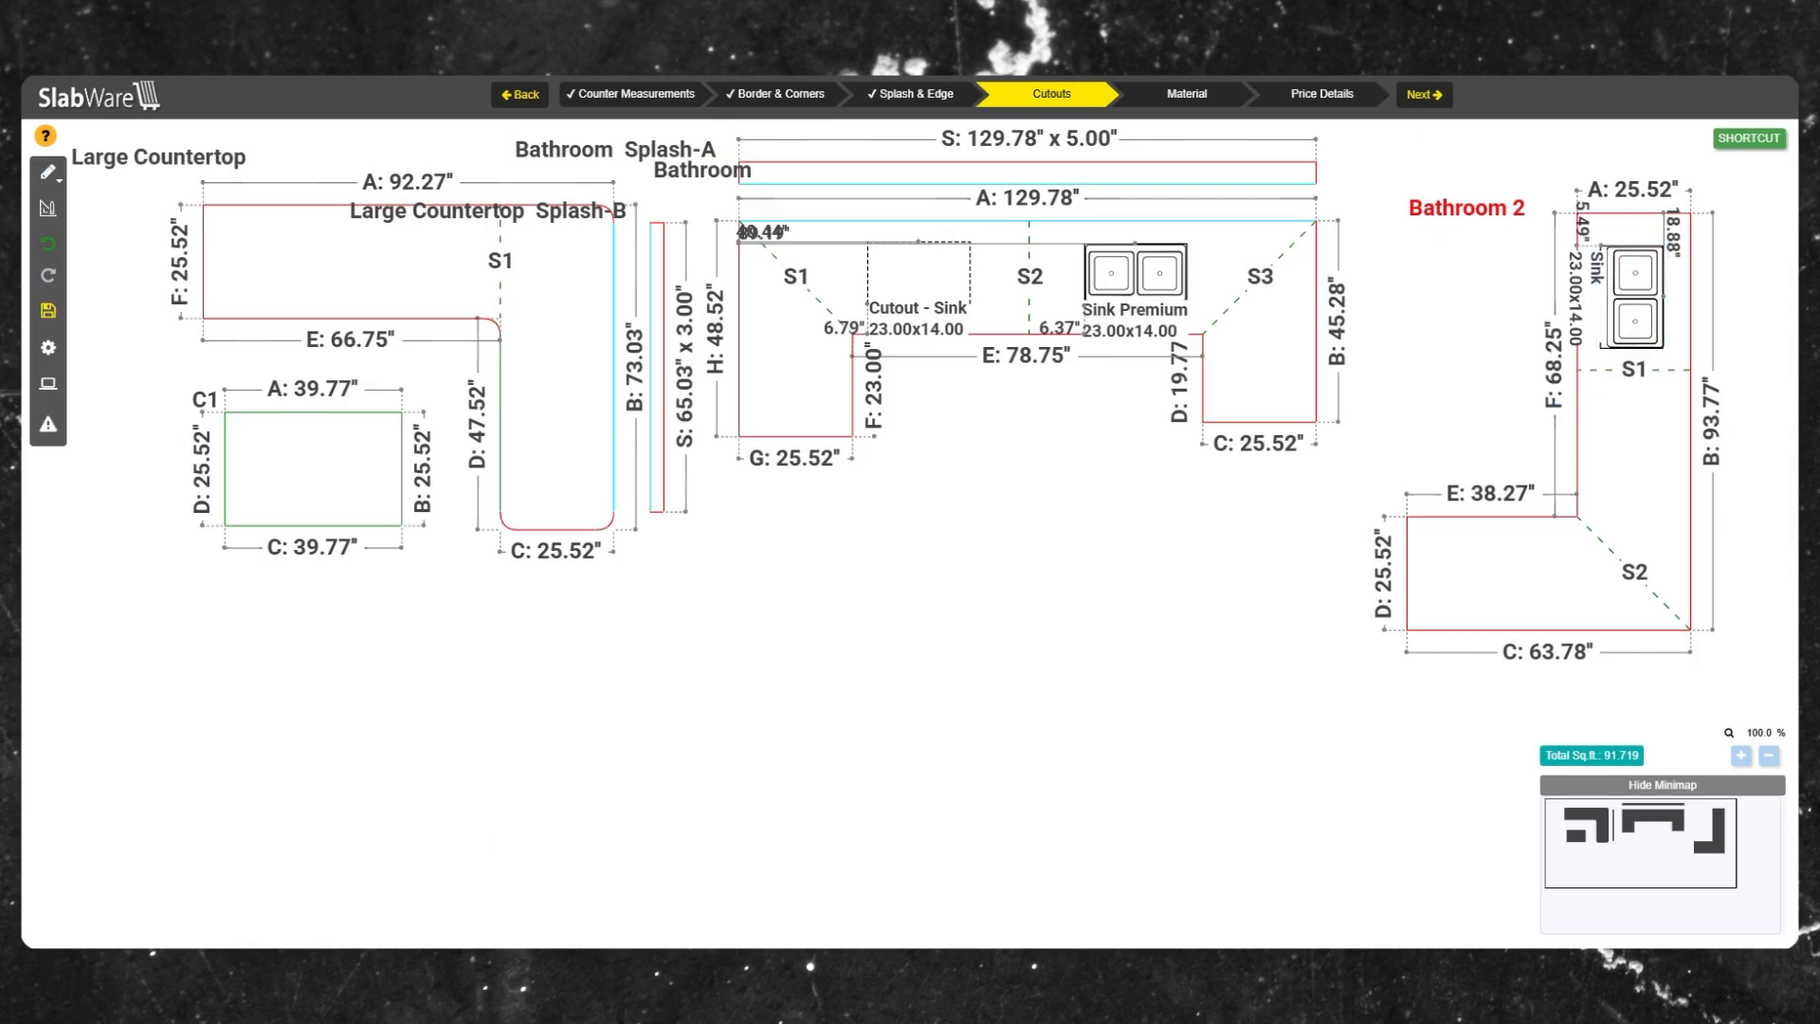
Add a Cooktop cutout of 23.00 x 14.00 to the Large Countertop.
right_click(400, 276)
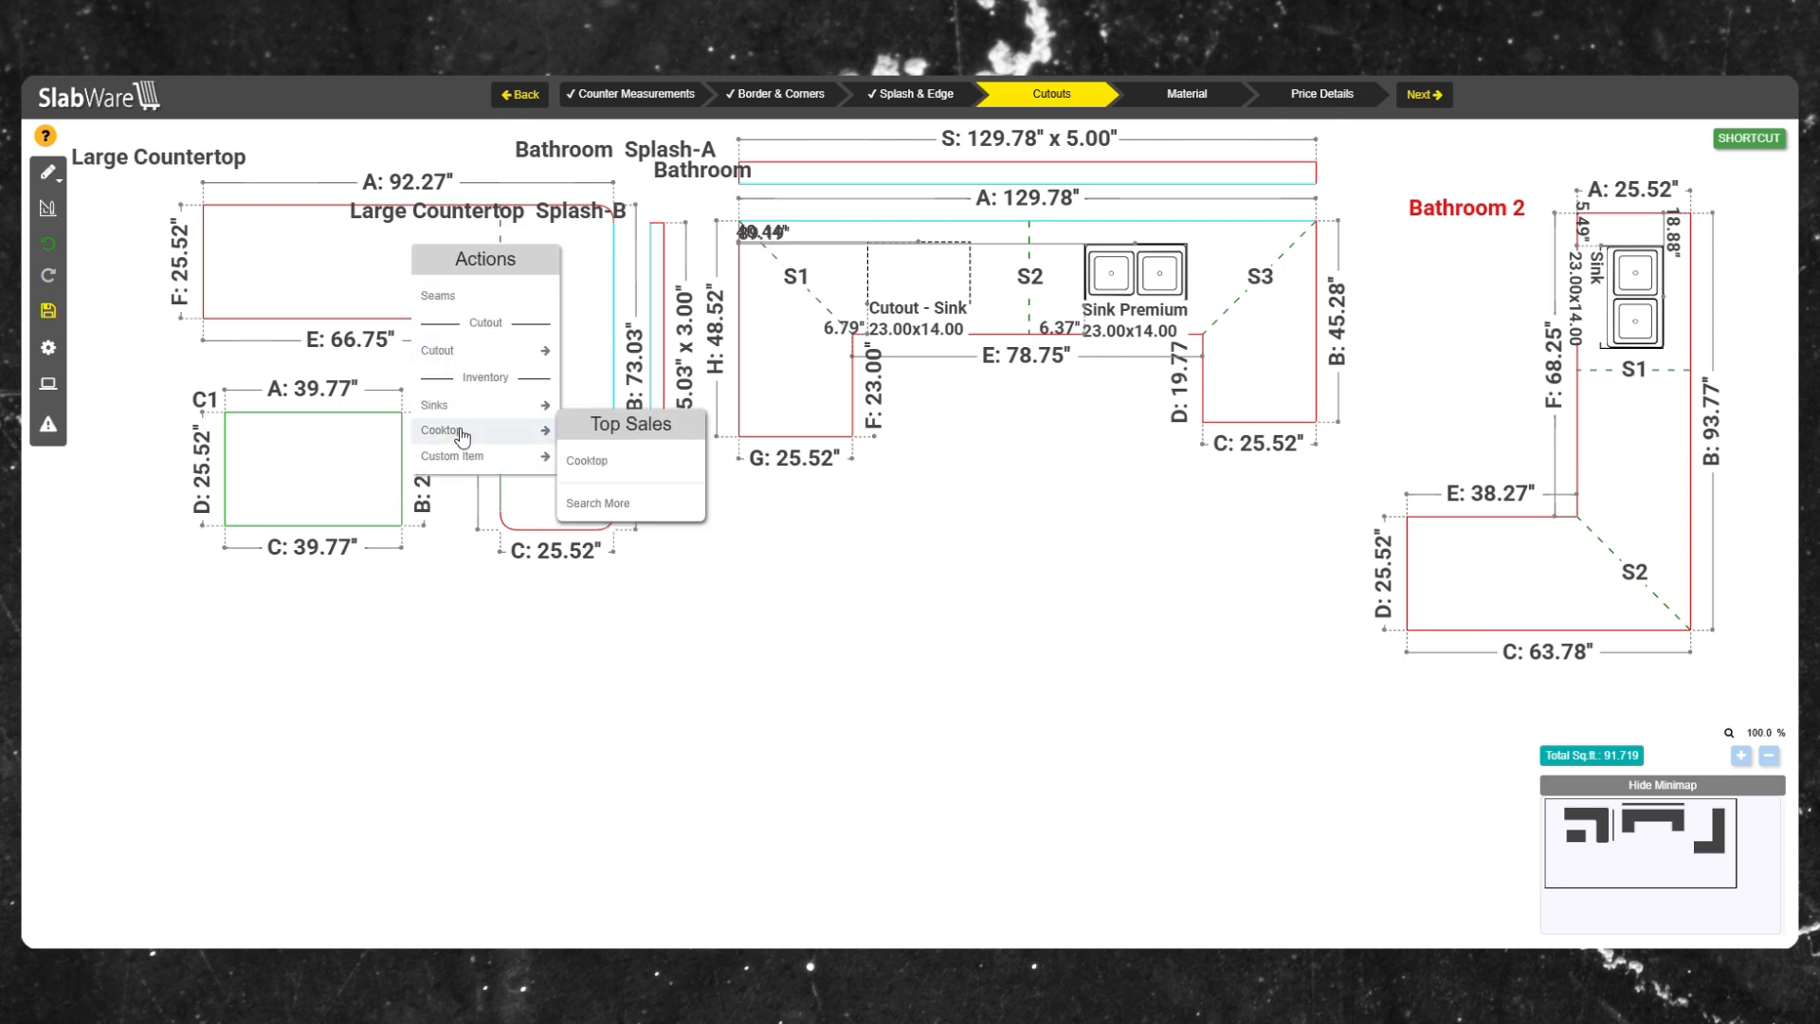
mouse_move(539, 432)
click(588, 458)
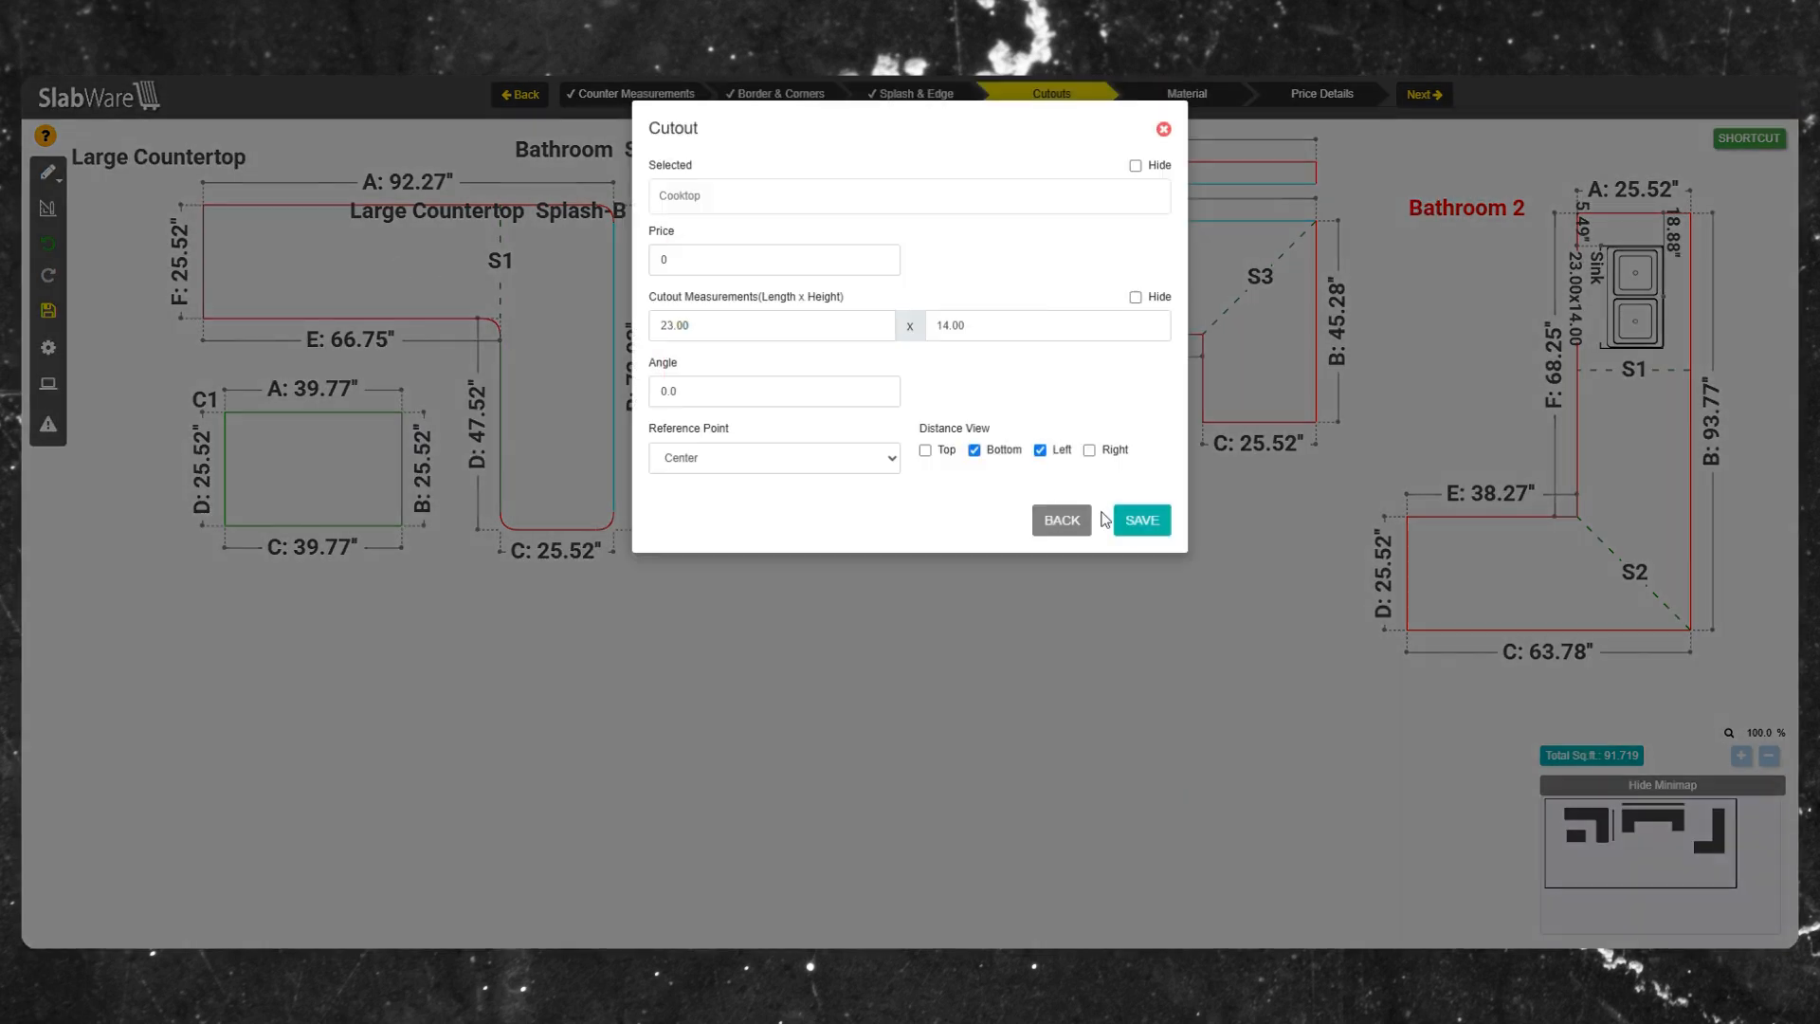
click(1142, 517)
Rotate the cooktop cutout right and move it onto the Large Countertop's vertical leg.
mouse_move(368, 283)
mouse_down()
mouse_move(356, 258)
mouse_move(370, 281)
mouse_up()
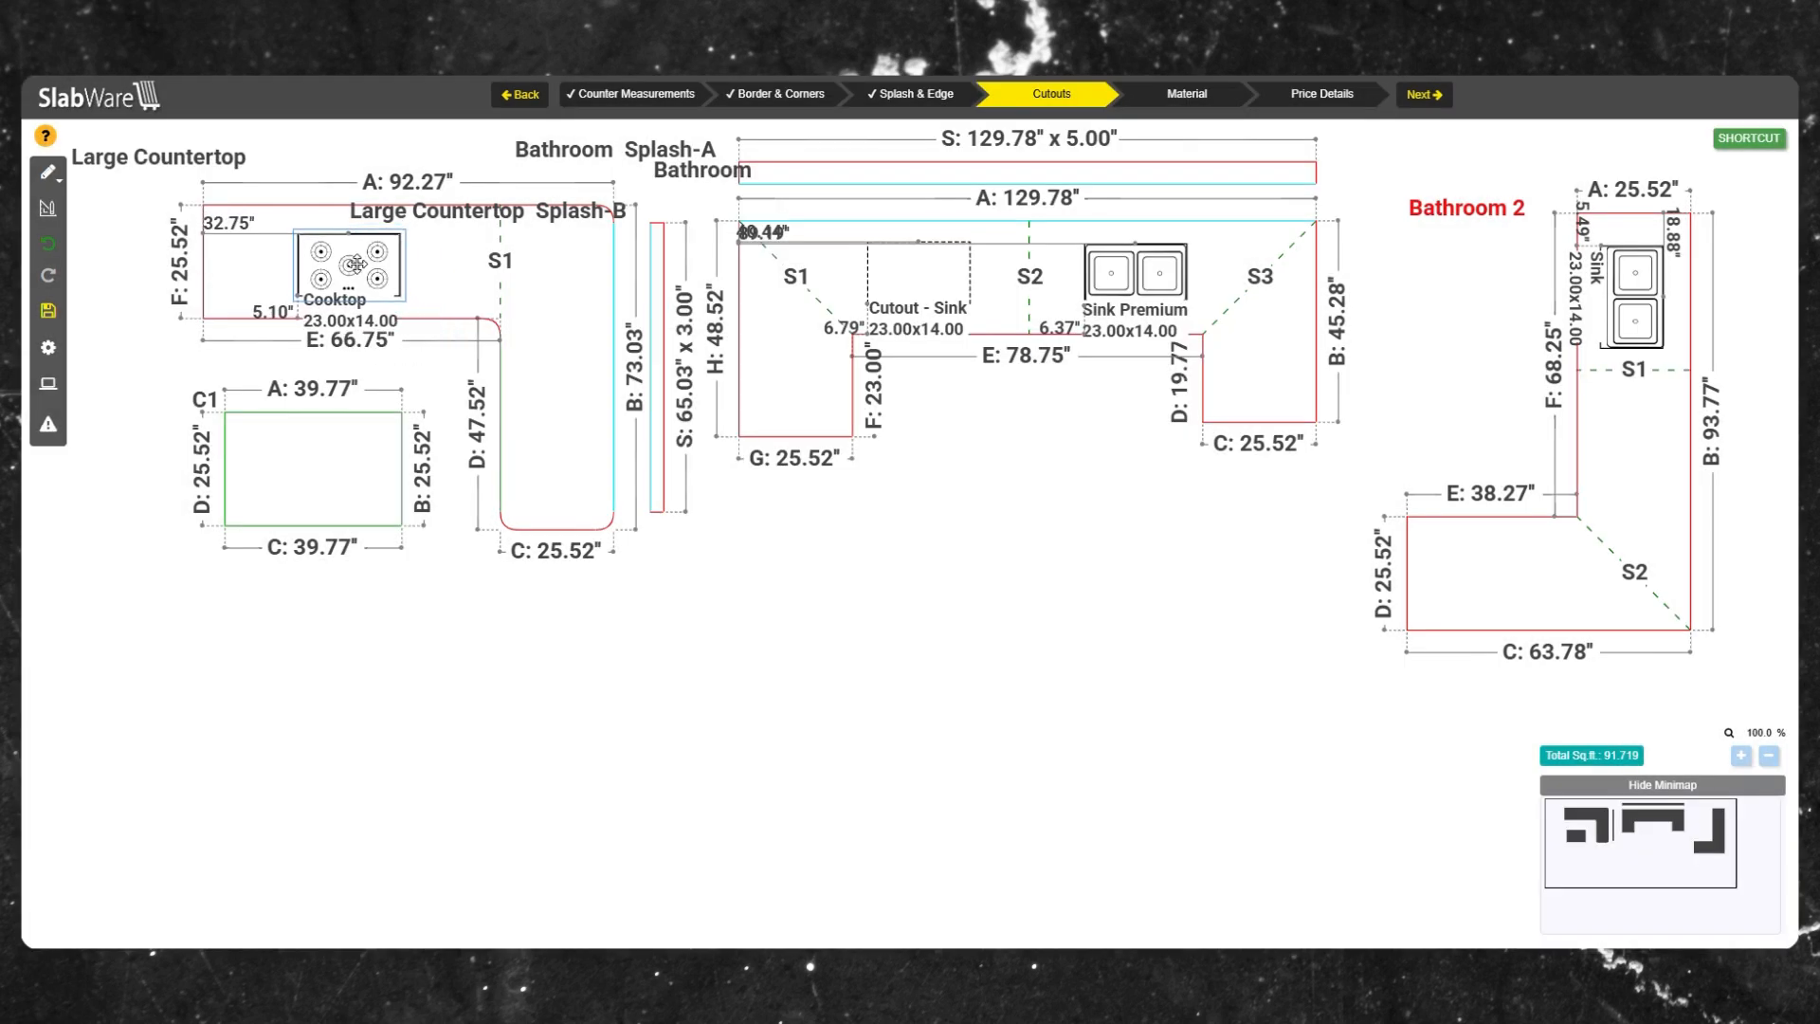
right_click(361, 262)
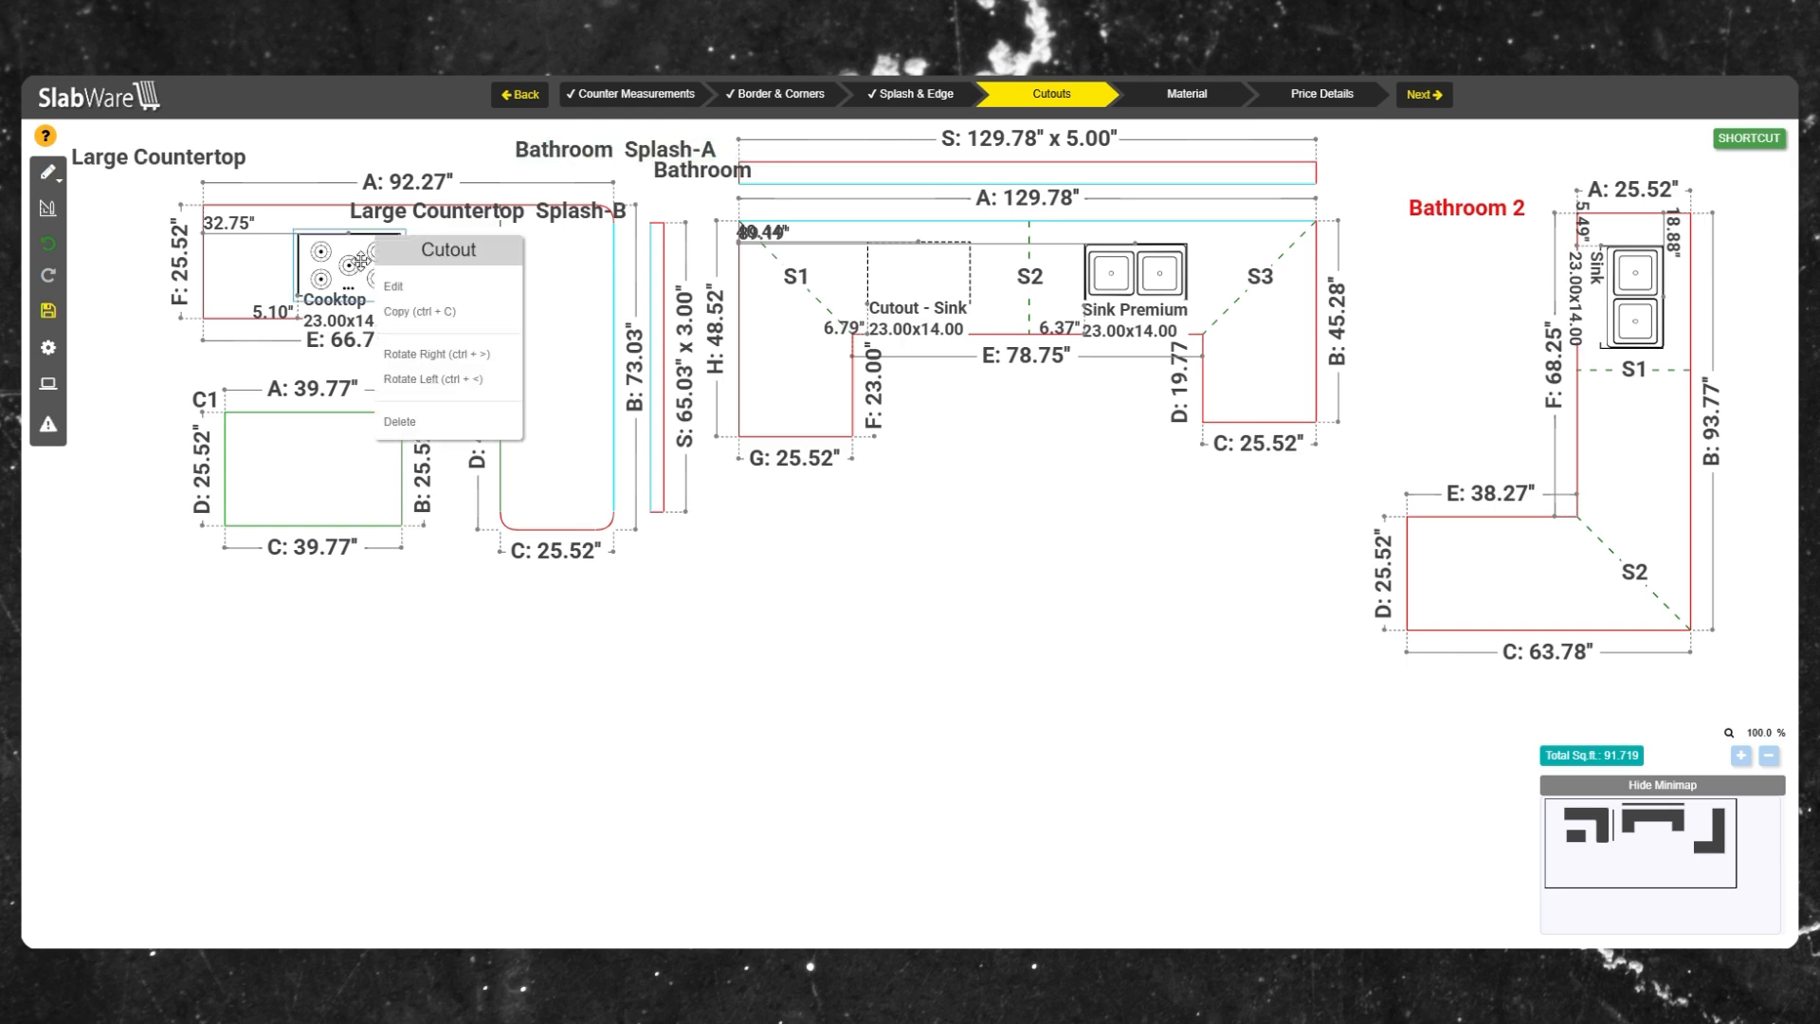
click(436, 353)
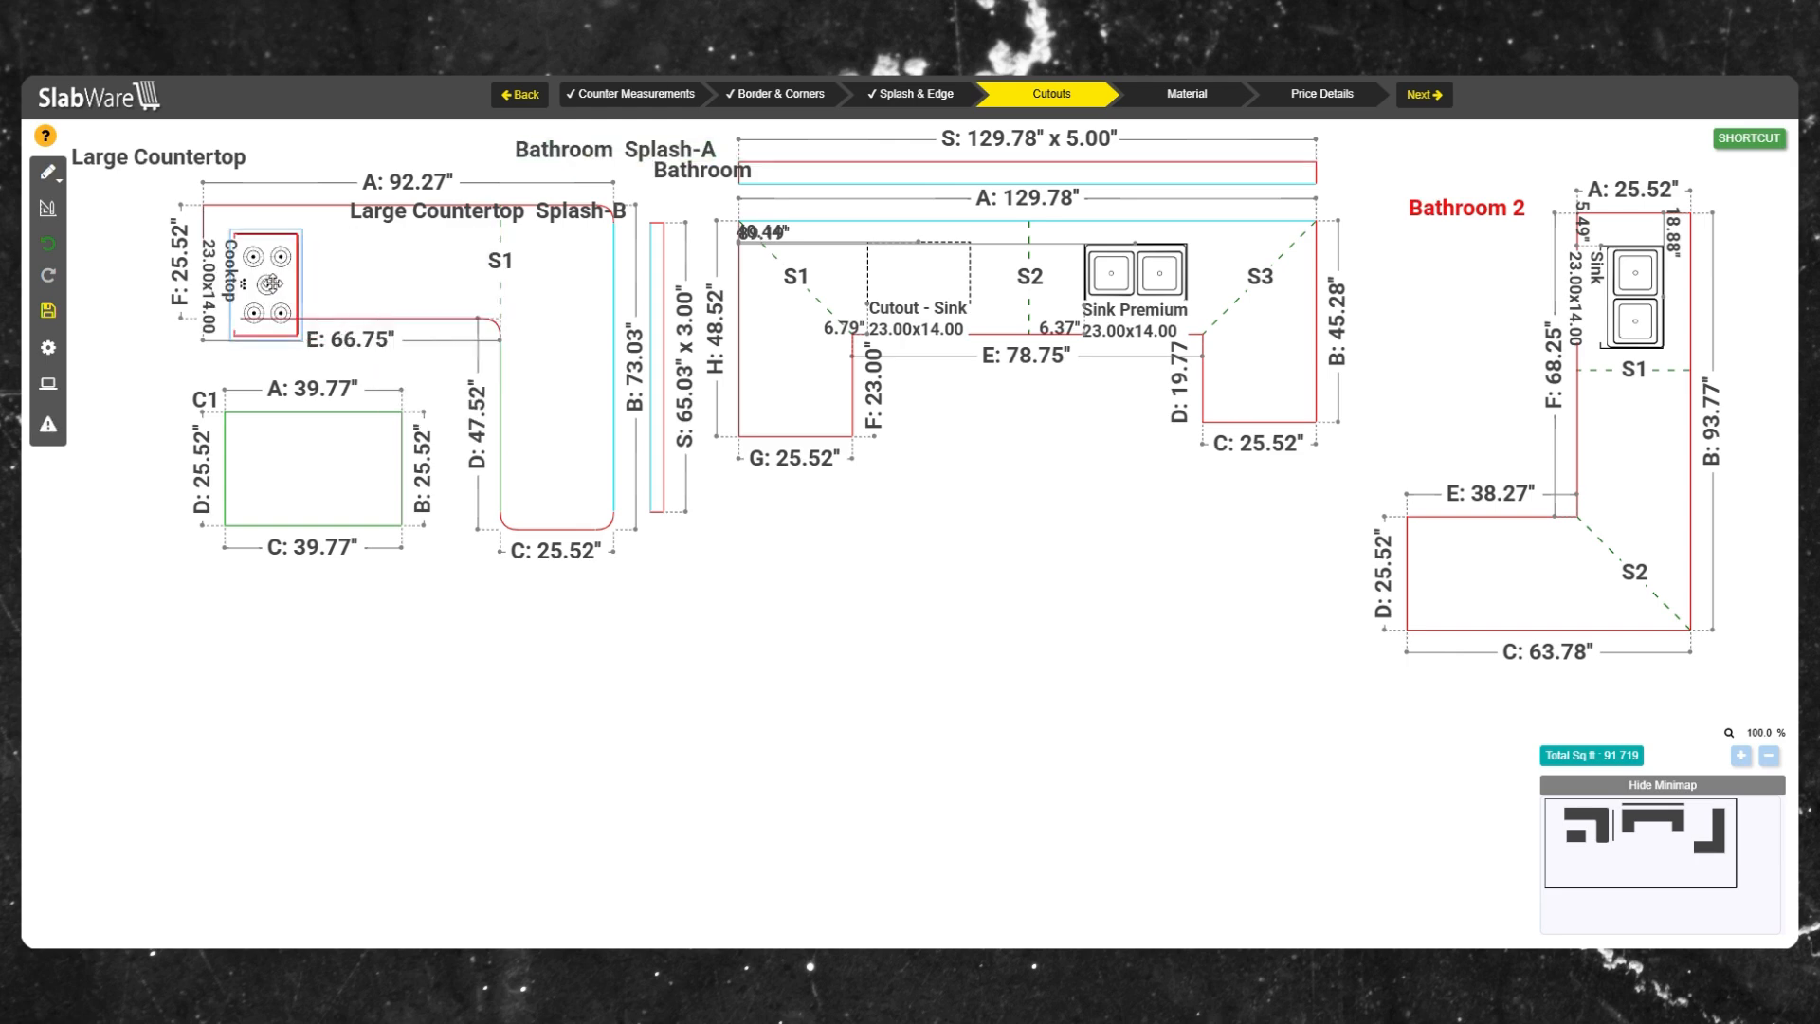
drag(269, 272, 560, 394)
Go to the Material stage and rotate the Kitchen splash piece to lie horizontally on the Alaska White slab.
click(1202, 101)
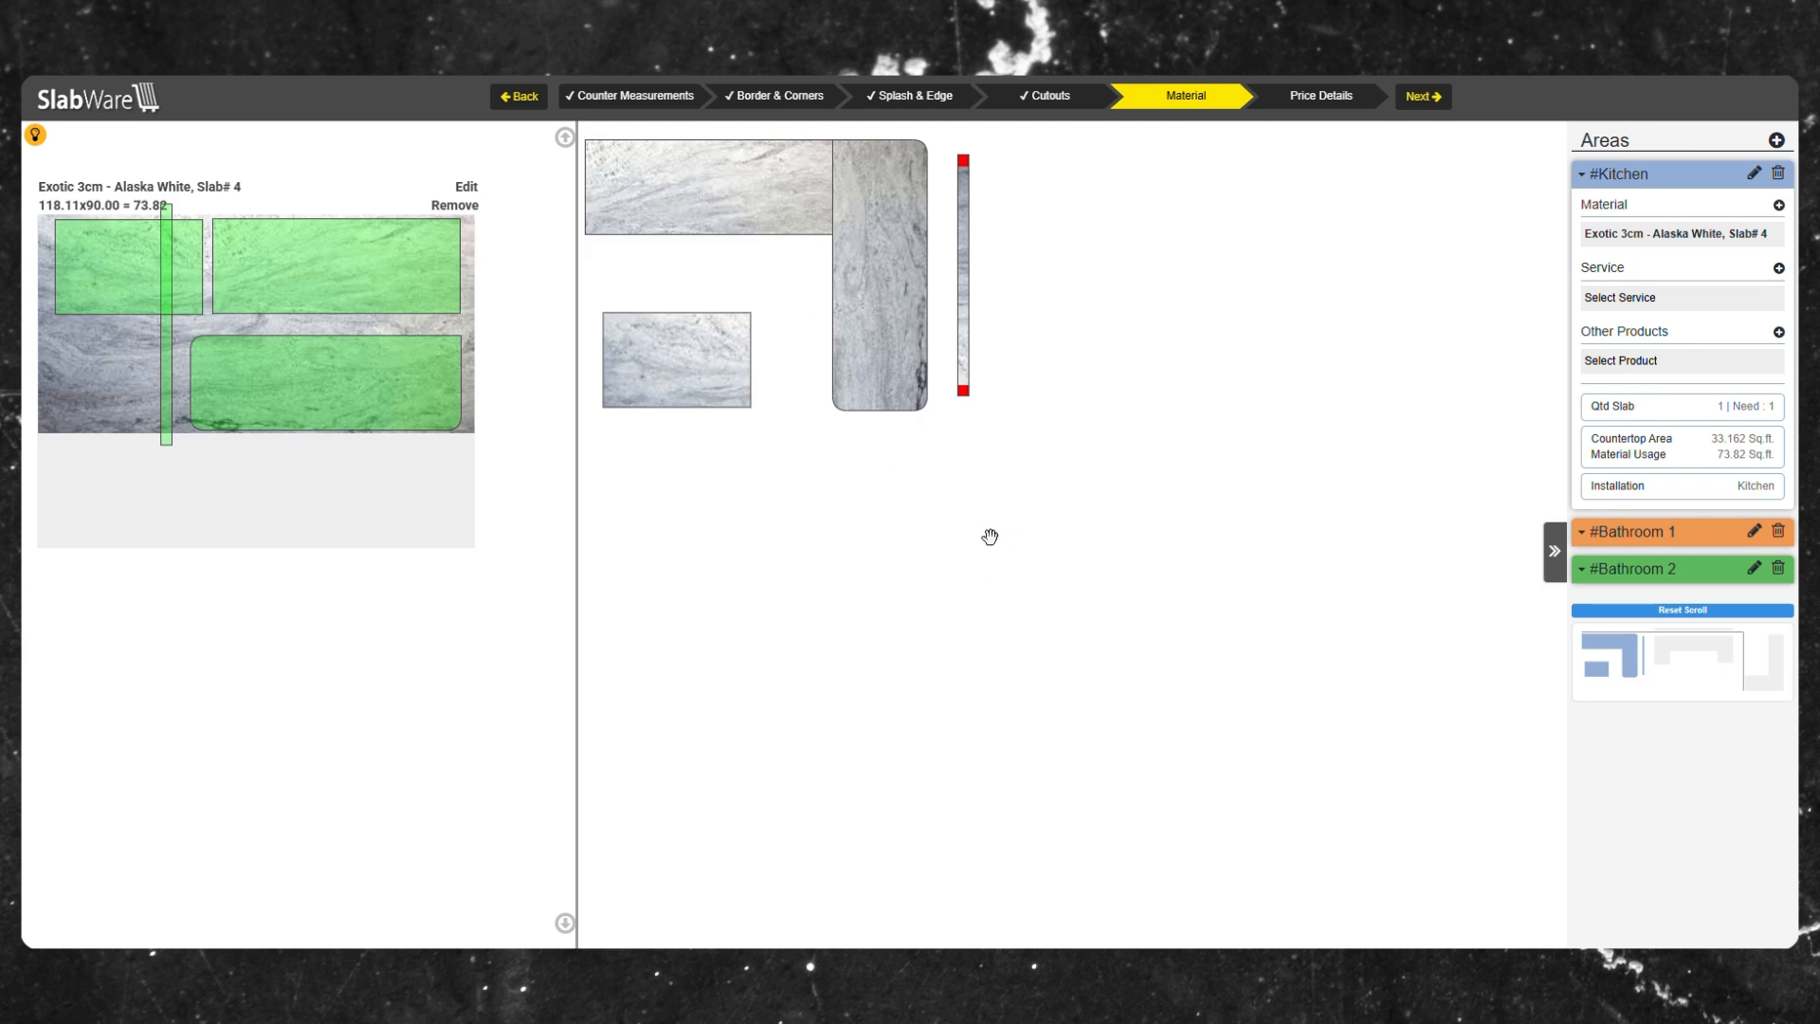
click(1735, 233)
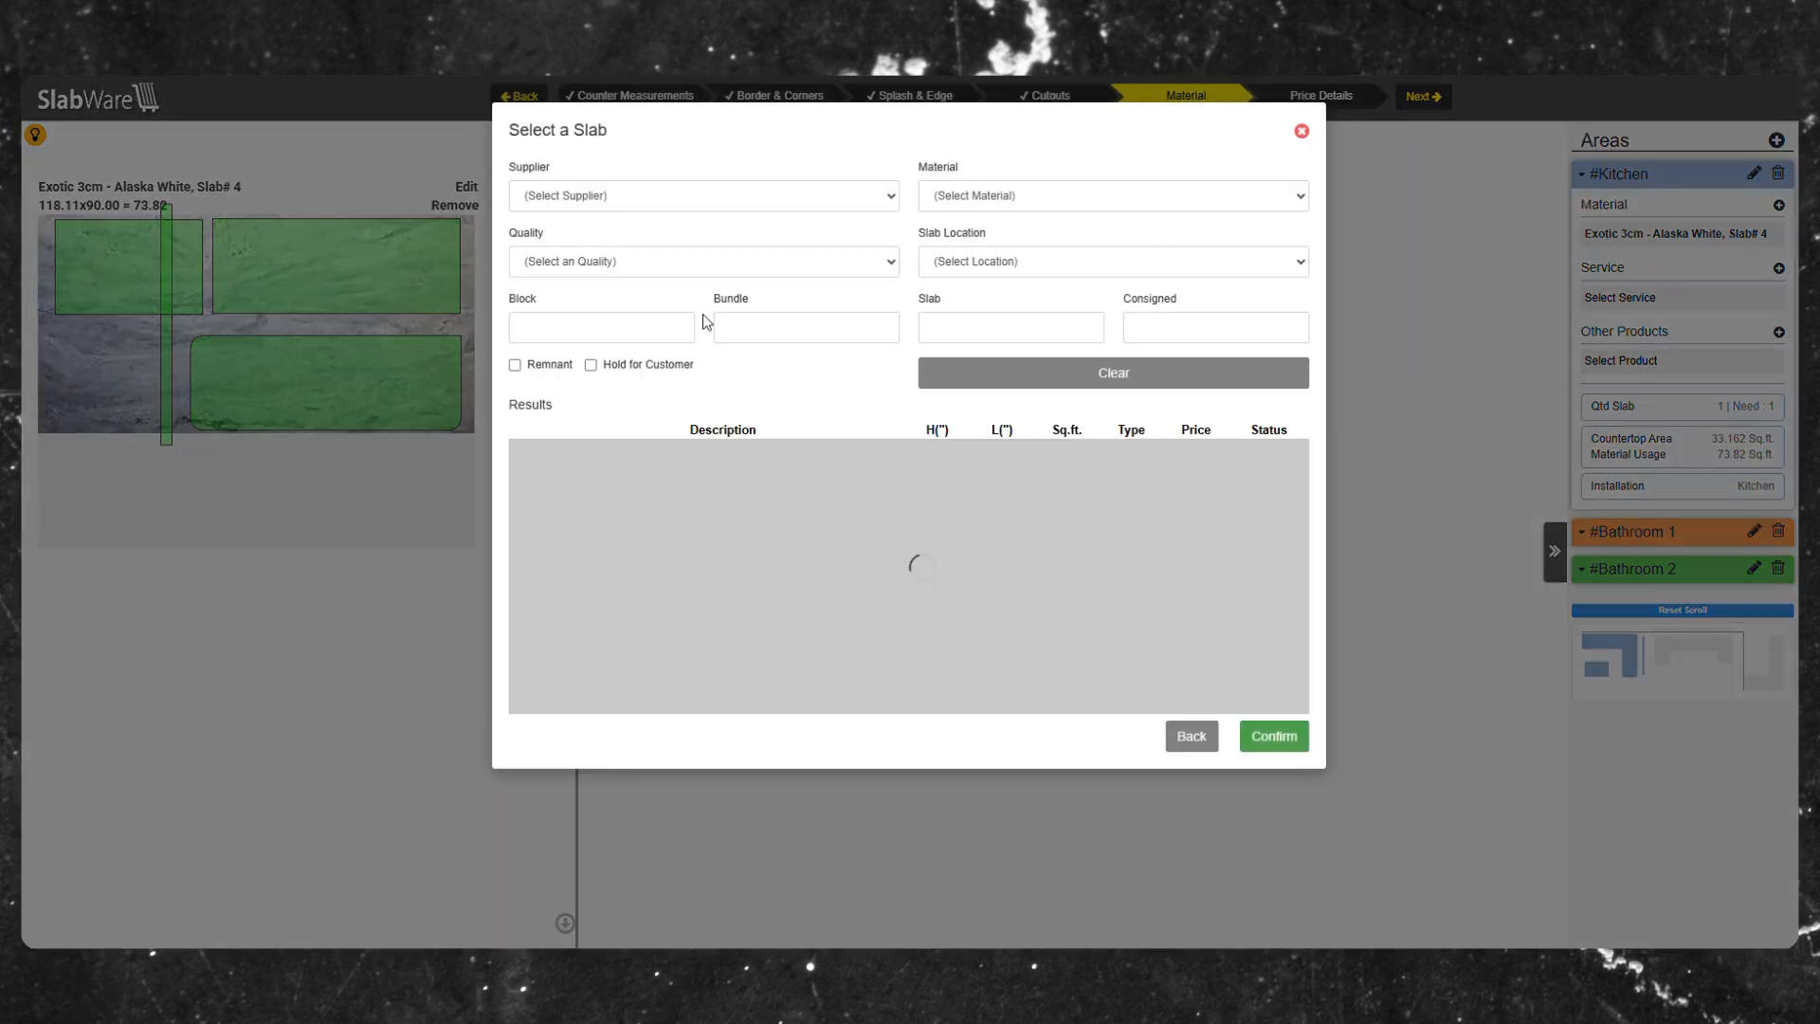
click(1301, 130)
click(1779, 205)
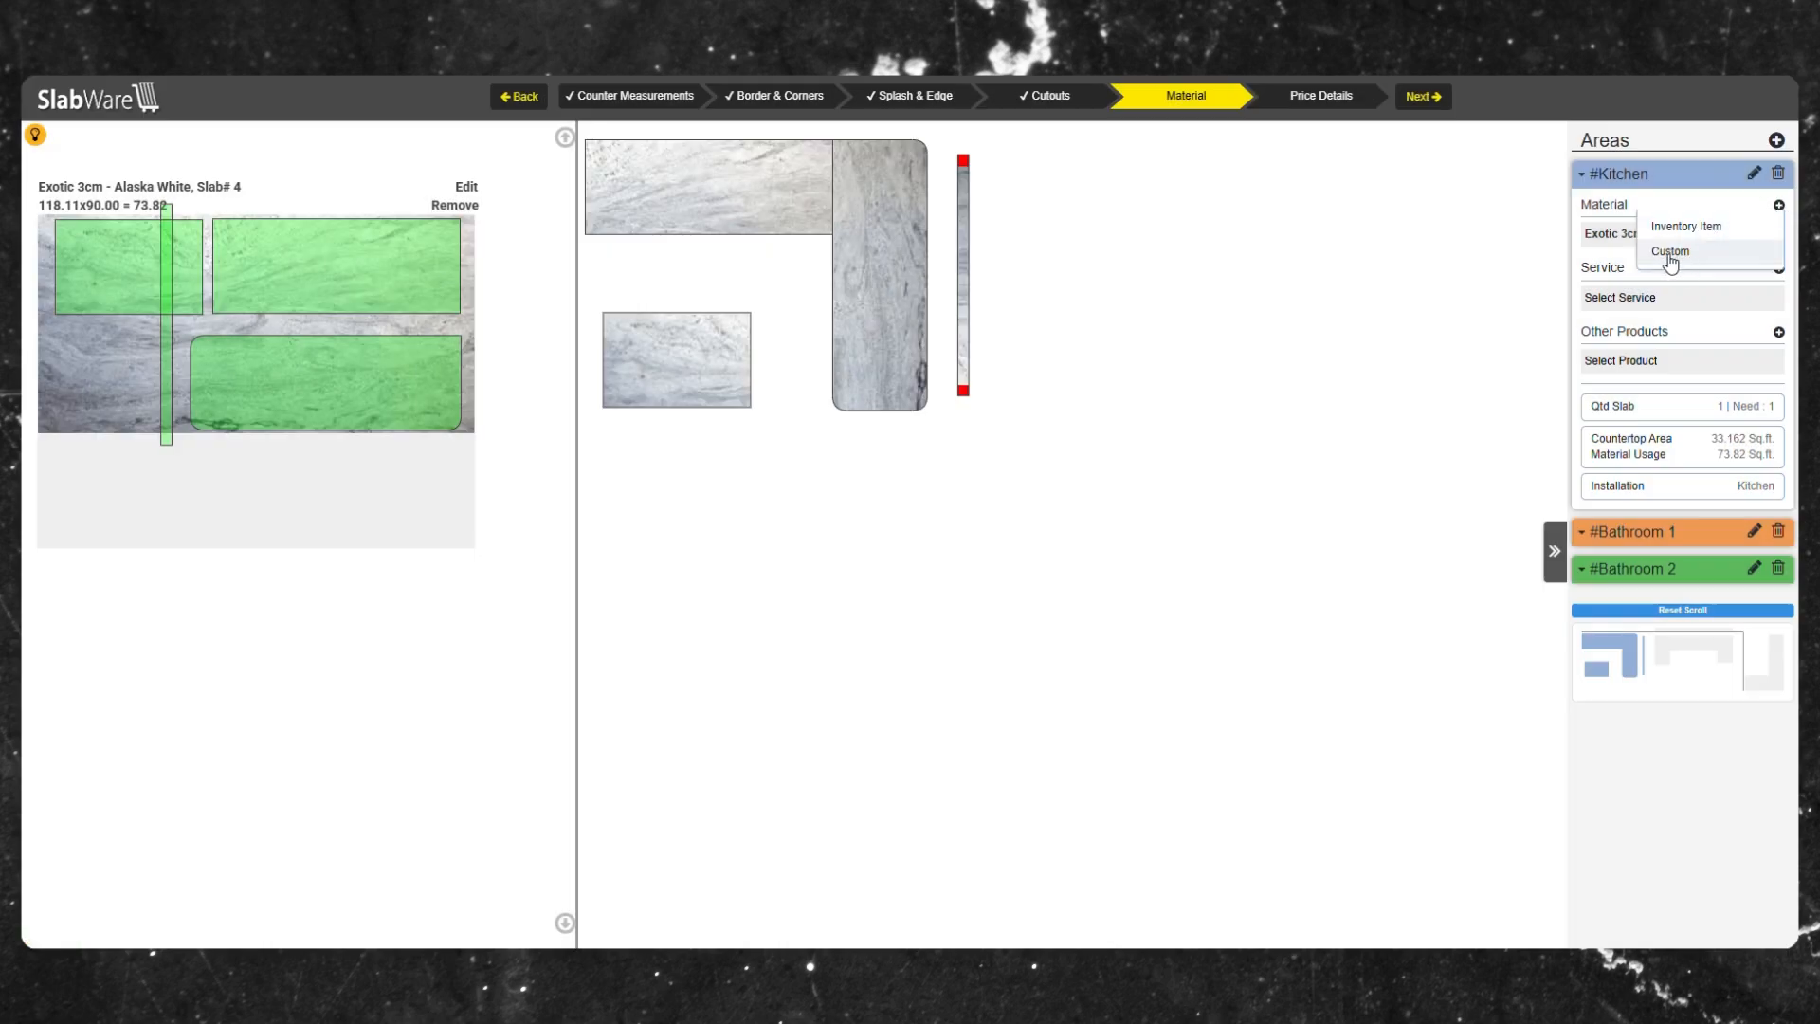
right_click(167, 343)
click(237, 402)
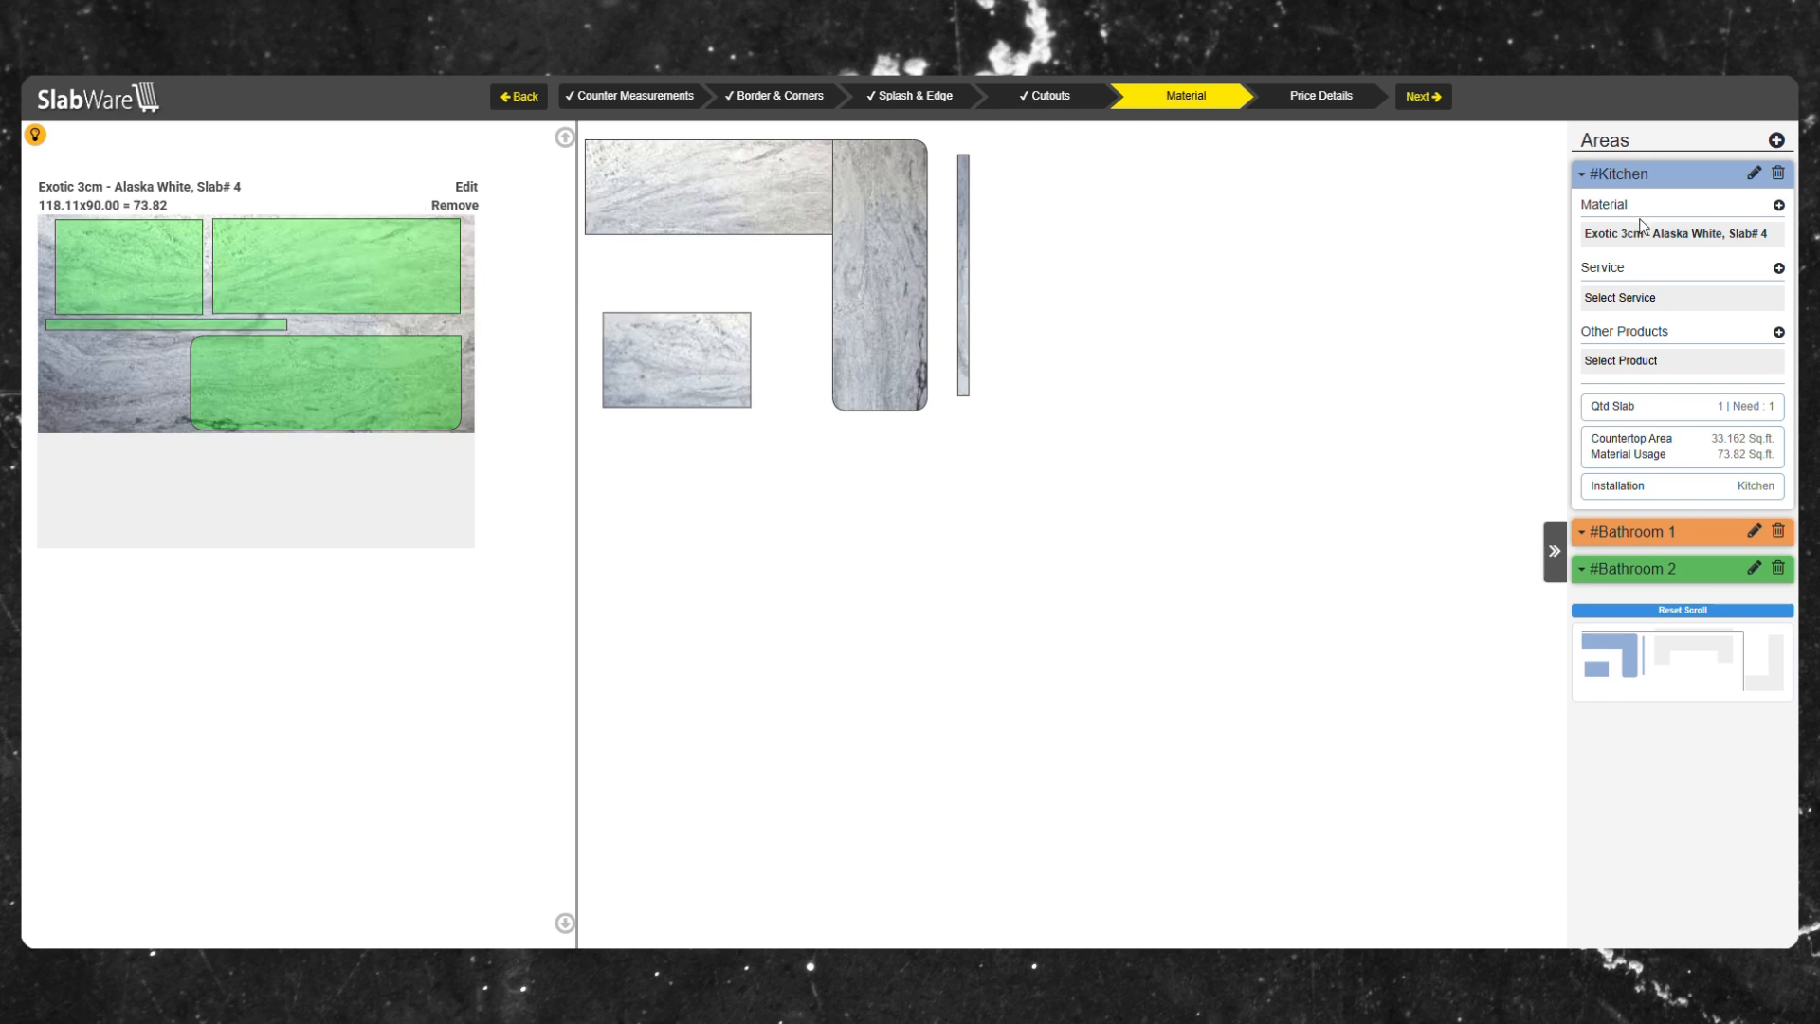
For Bathroom 2, rearrange its three countertop pieces on the Exotic 3cm Alaska White Slab# 5.
click(1599, 542)
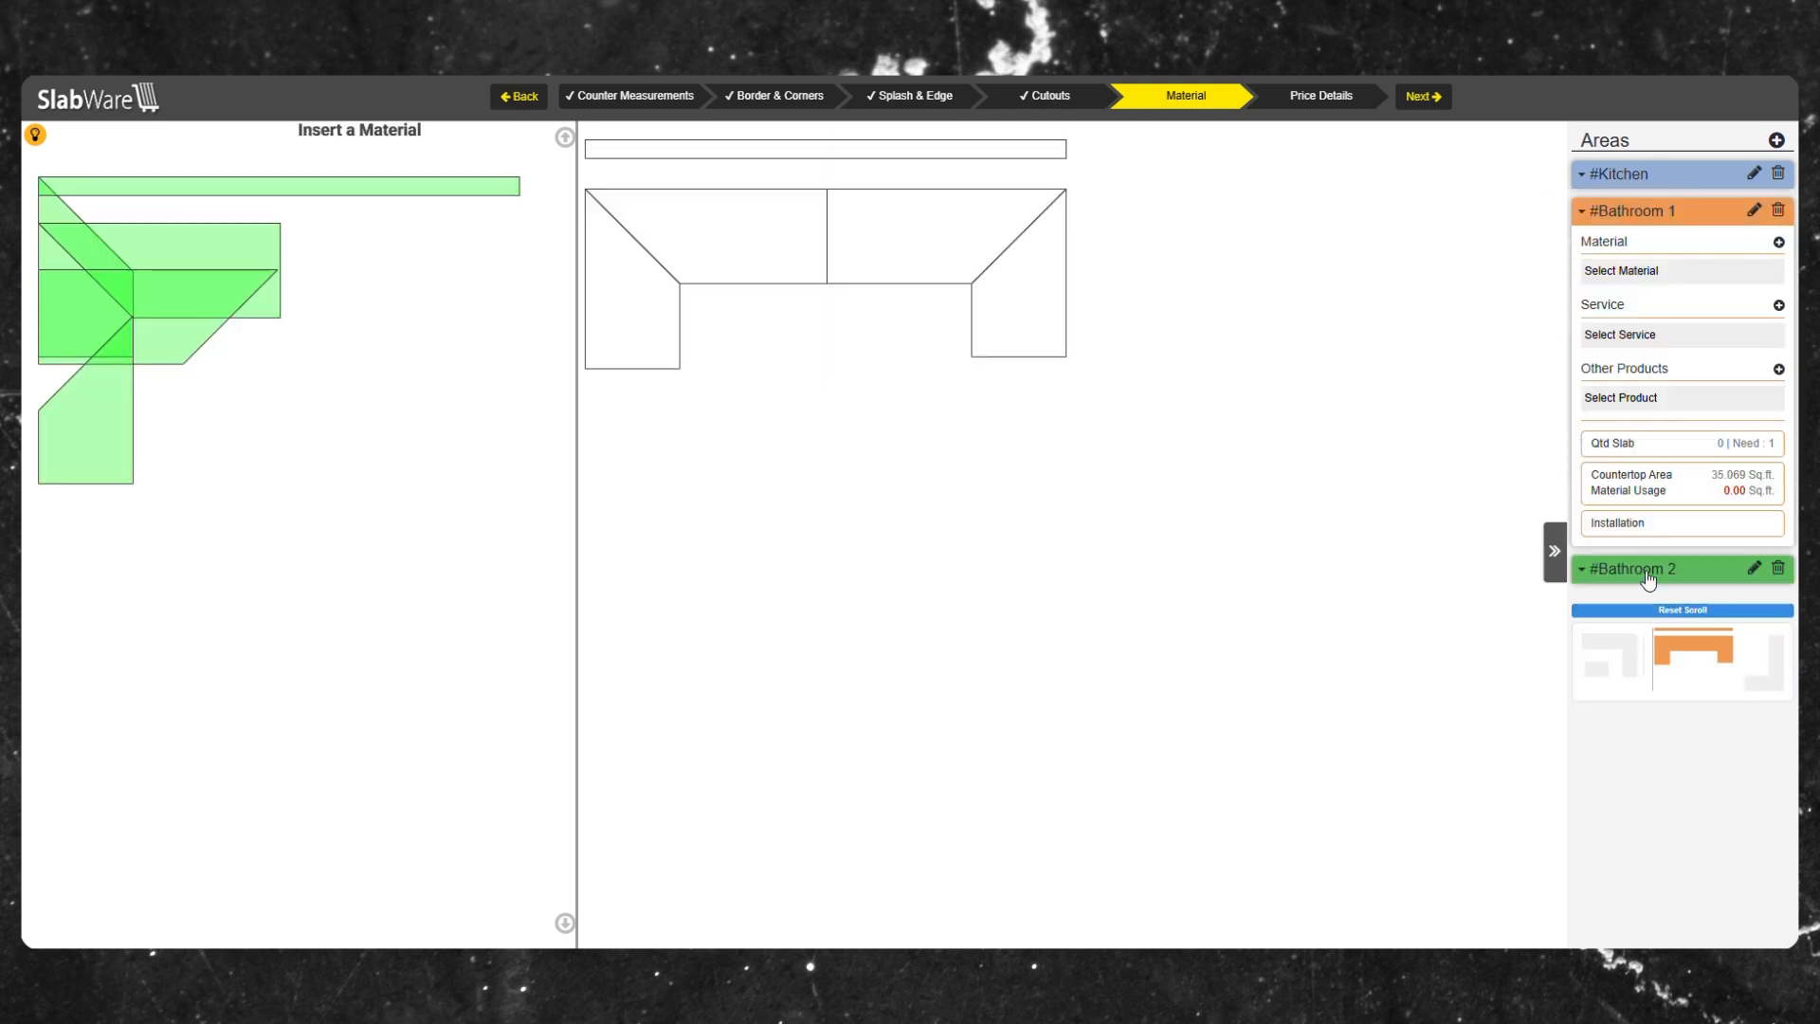
click(1648, 571)
drag(179, 435, 369, 354)
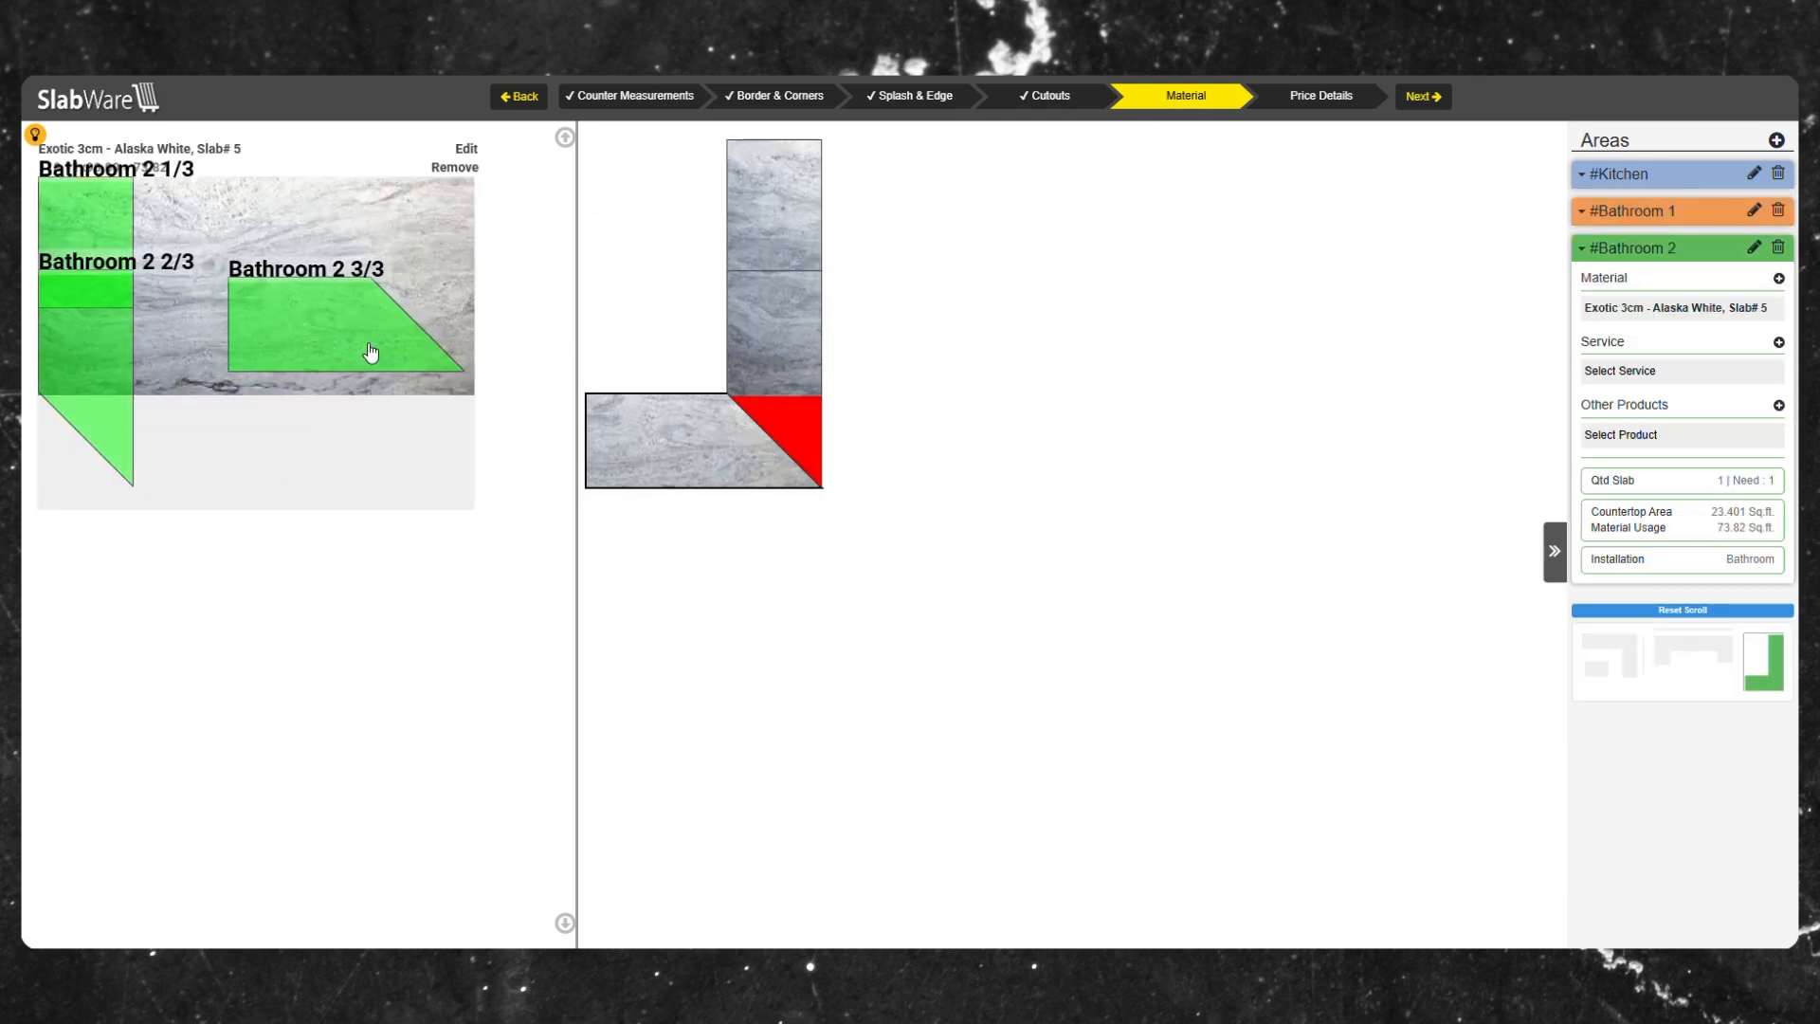
drag(88, 359, 188, 276)
drag(291, 317, 307, 311)
drag(218, 354, 215, 353)
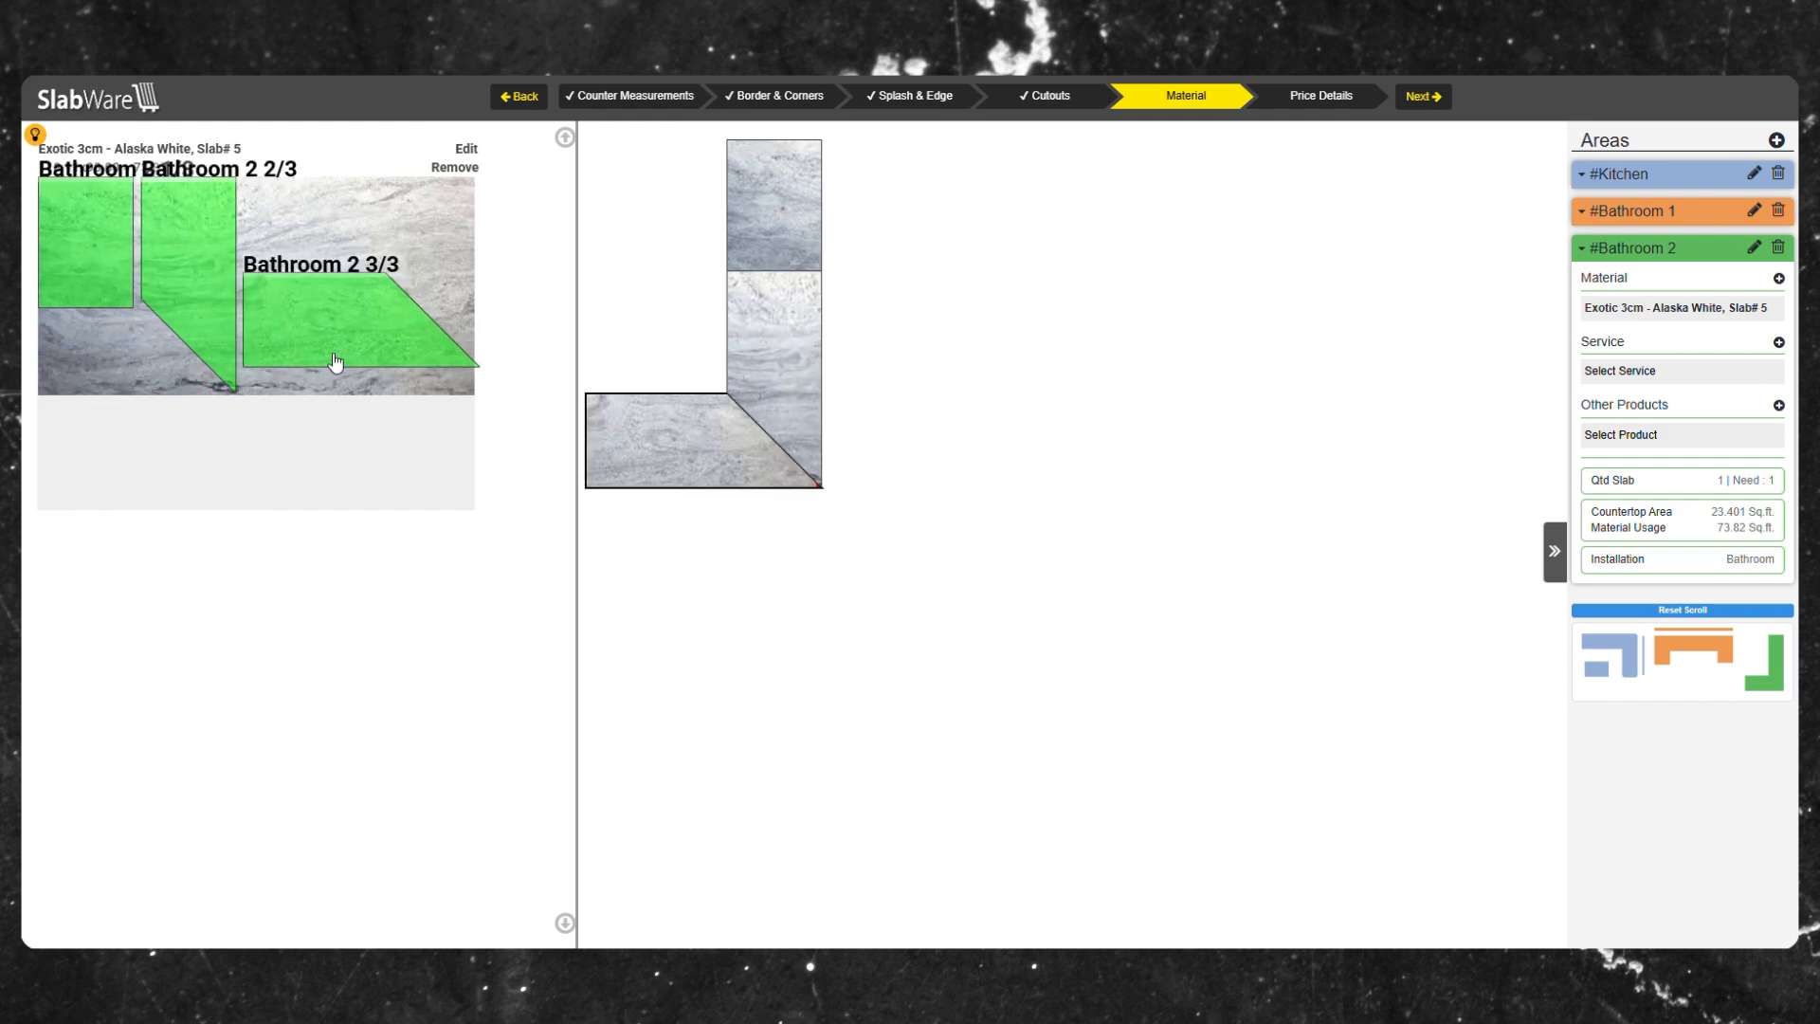
drag(333, 366, 335, 338)
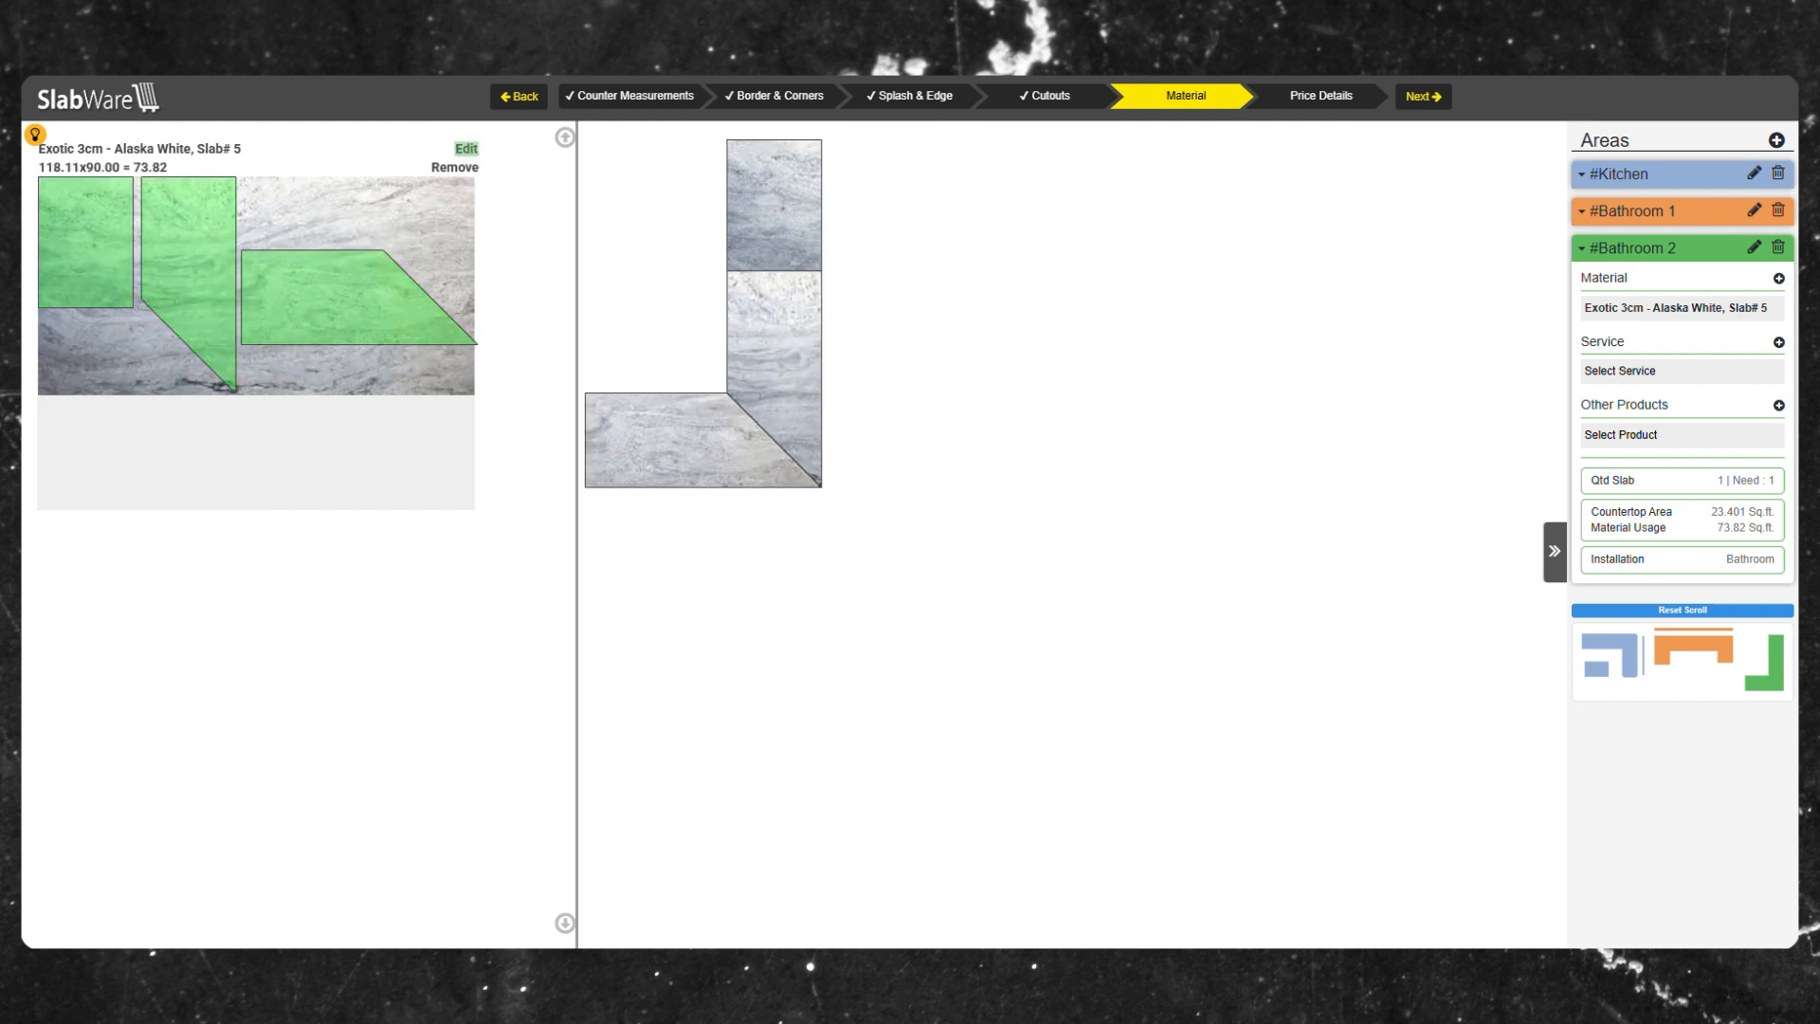
Create a new Balcony area containing the C1 countertop.
click(1776, 140)
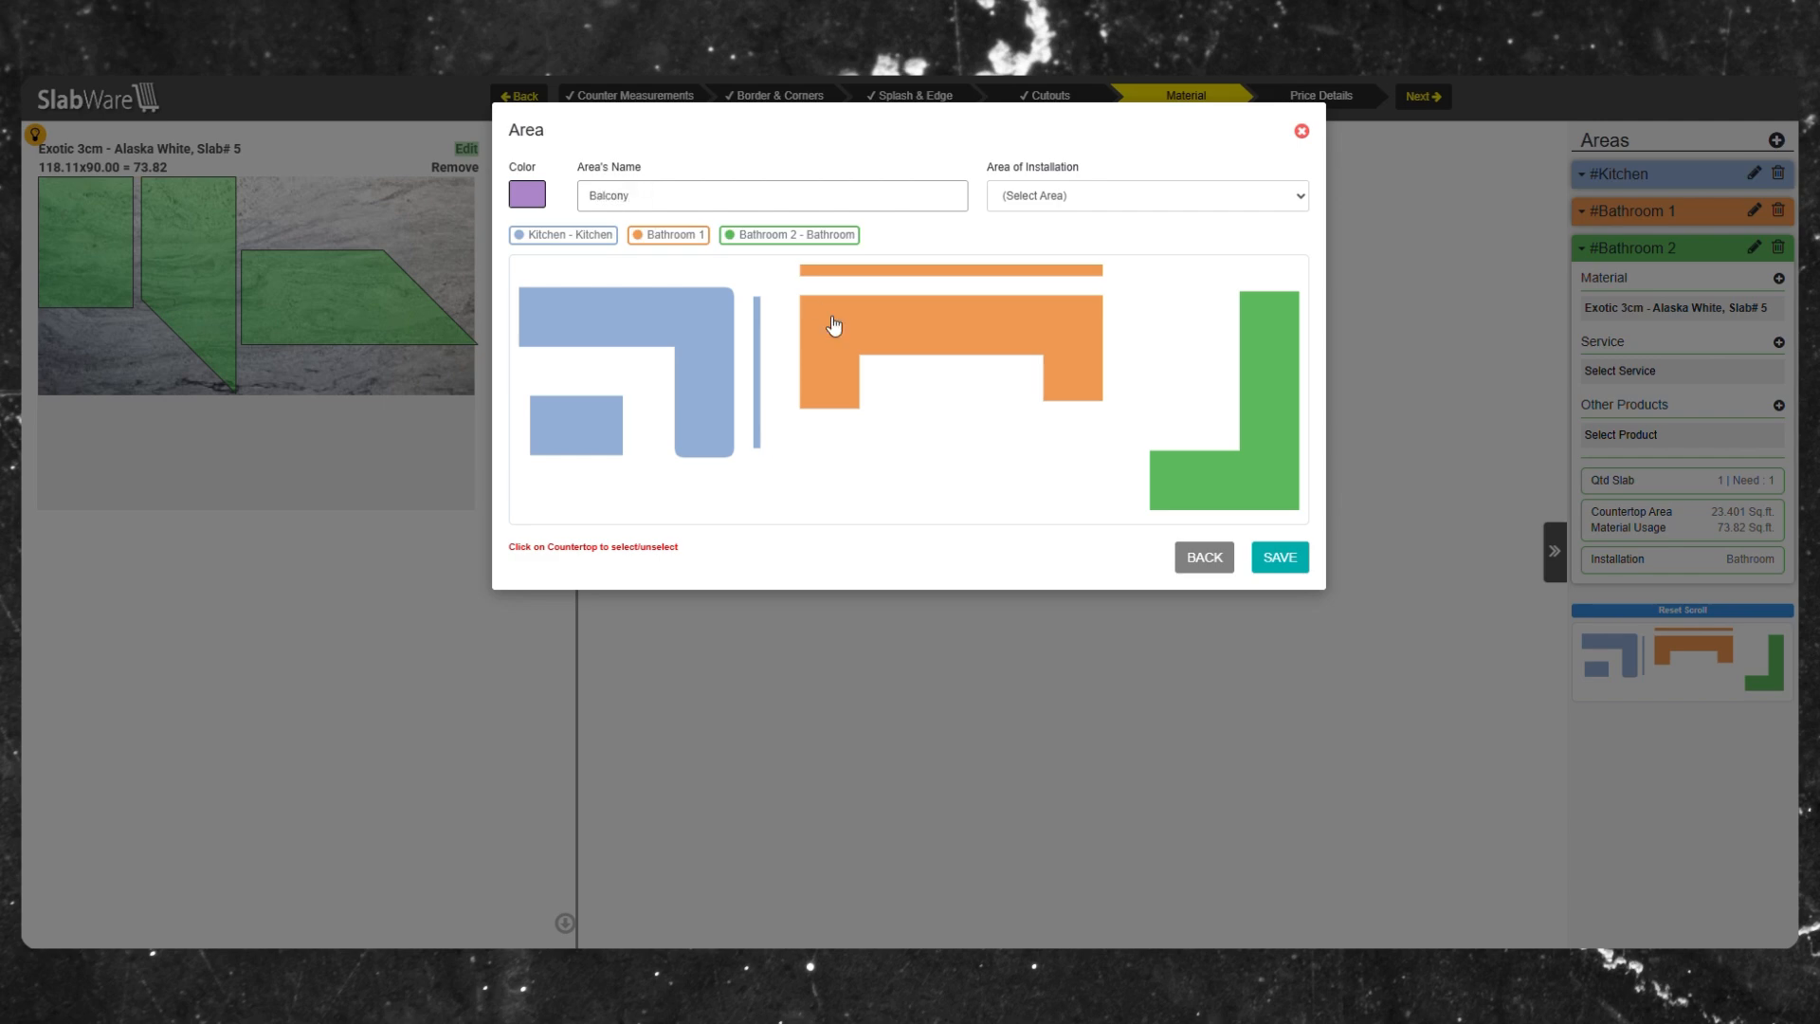
click(595, 423)
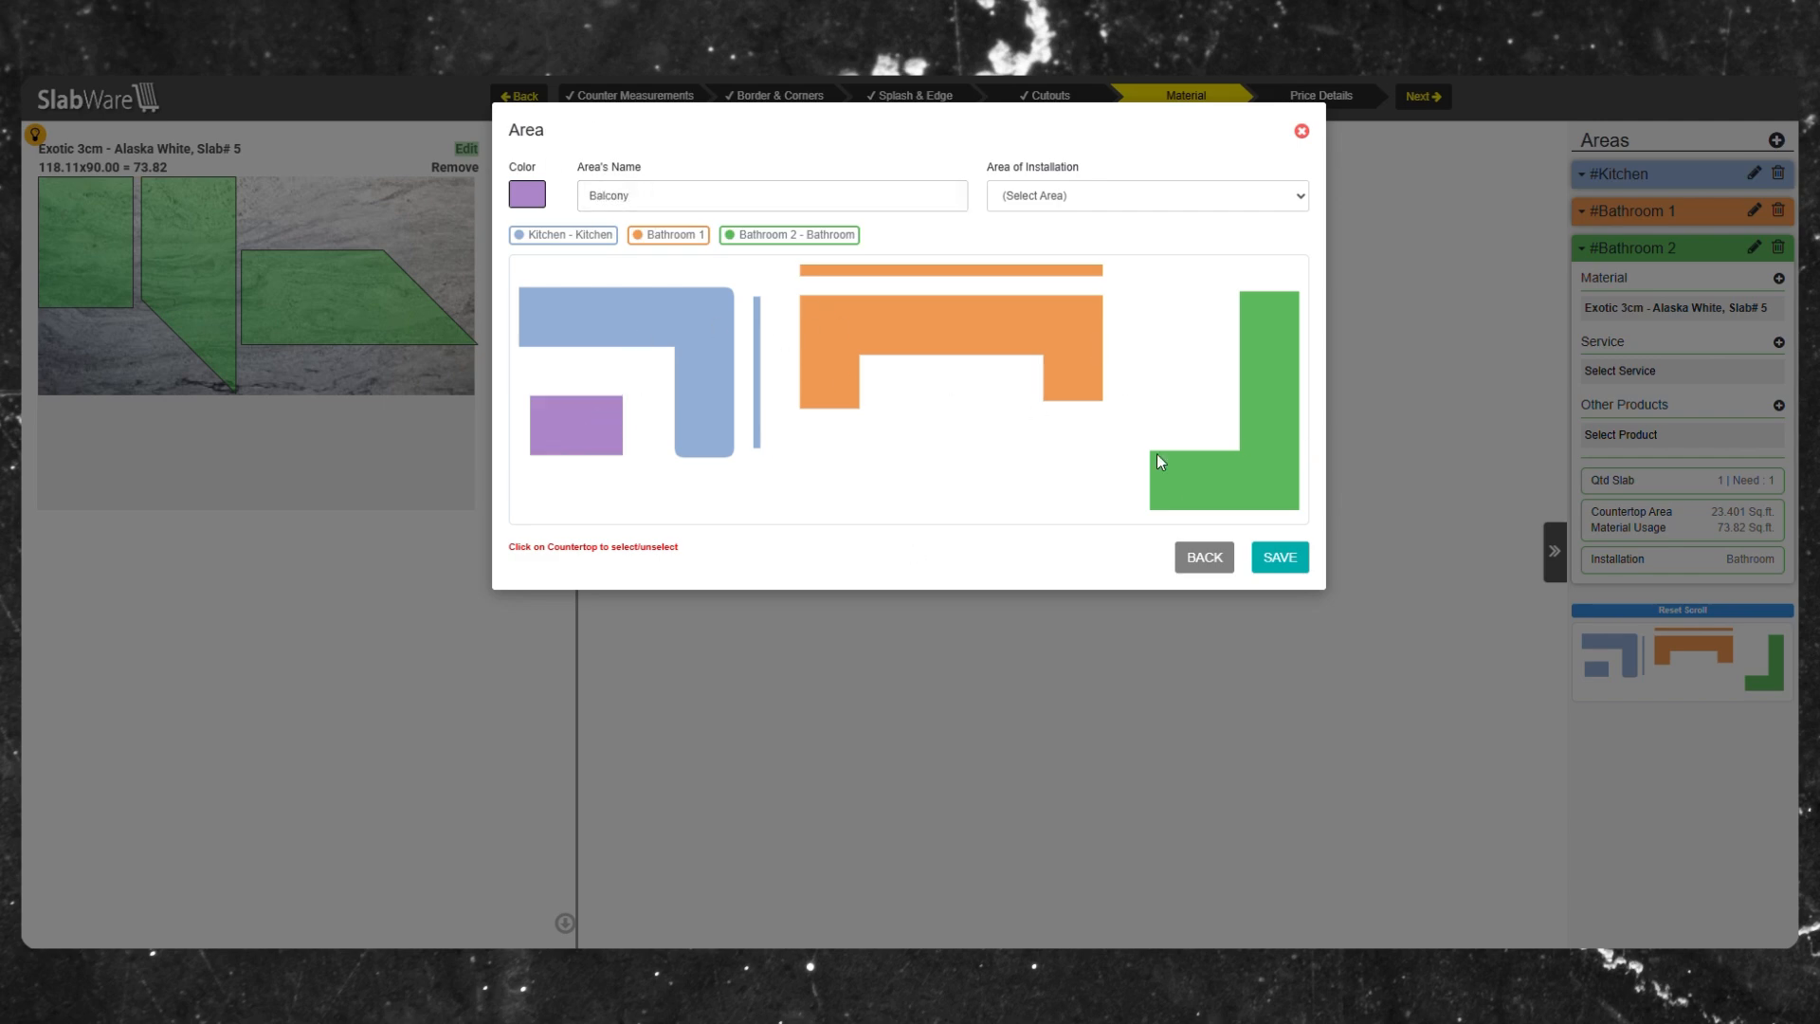
click(1276, 559)
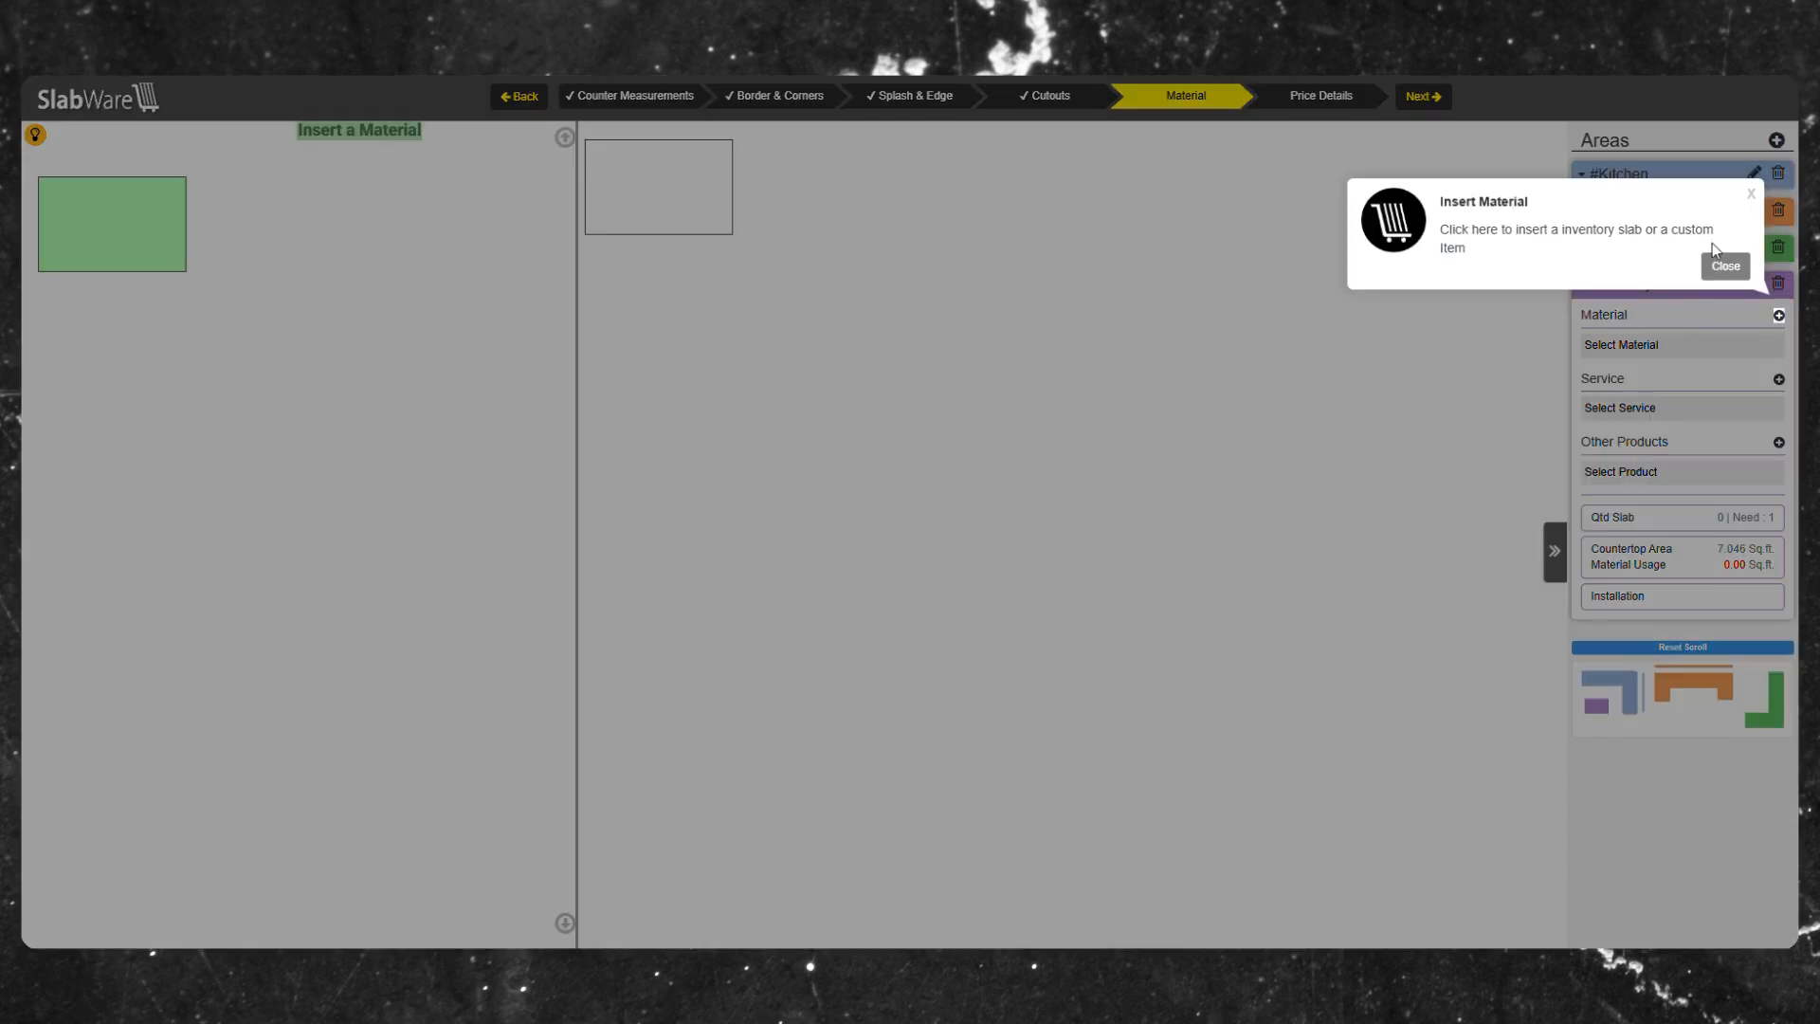
Add a custom Taj Mahal square slab, 120.00 x 80.00 at price 20.00, to Balcony and centre the piece on it.
click(1720, 264)
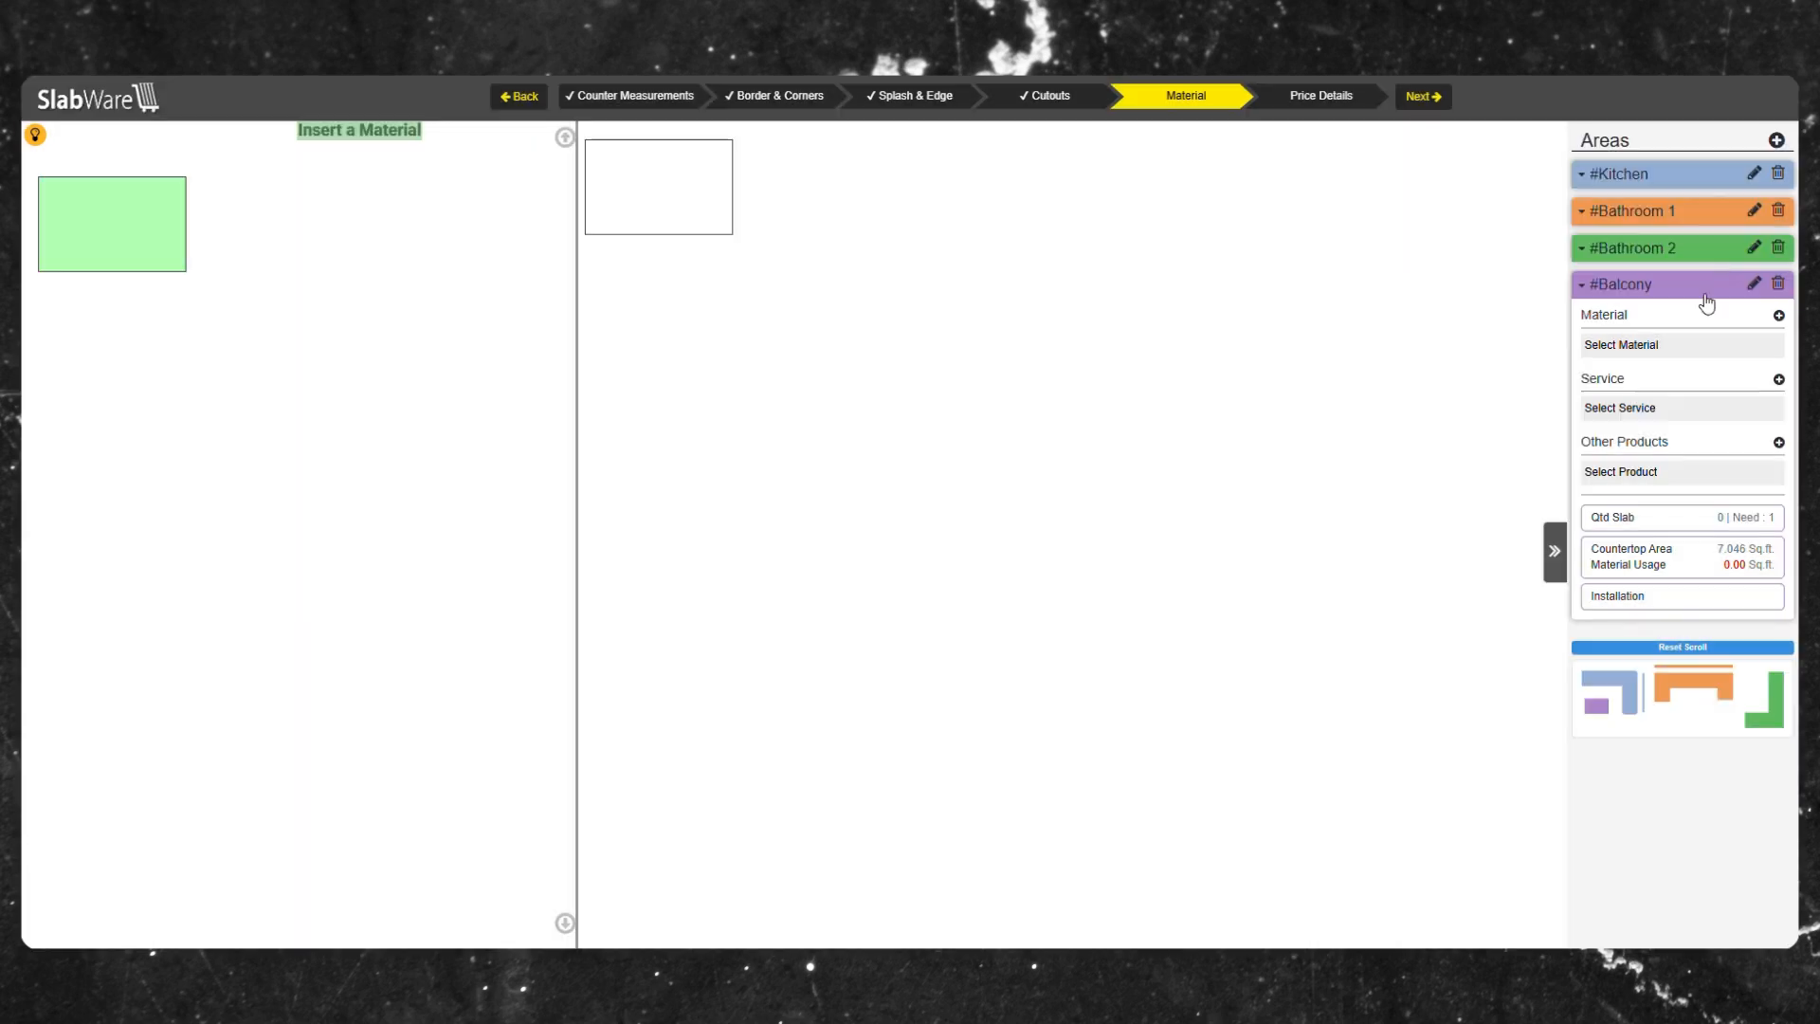
click(1692, 360)
click(1668, 363)
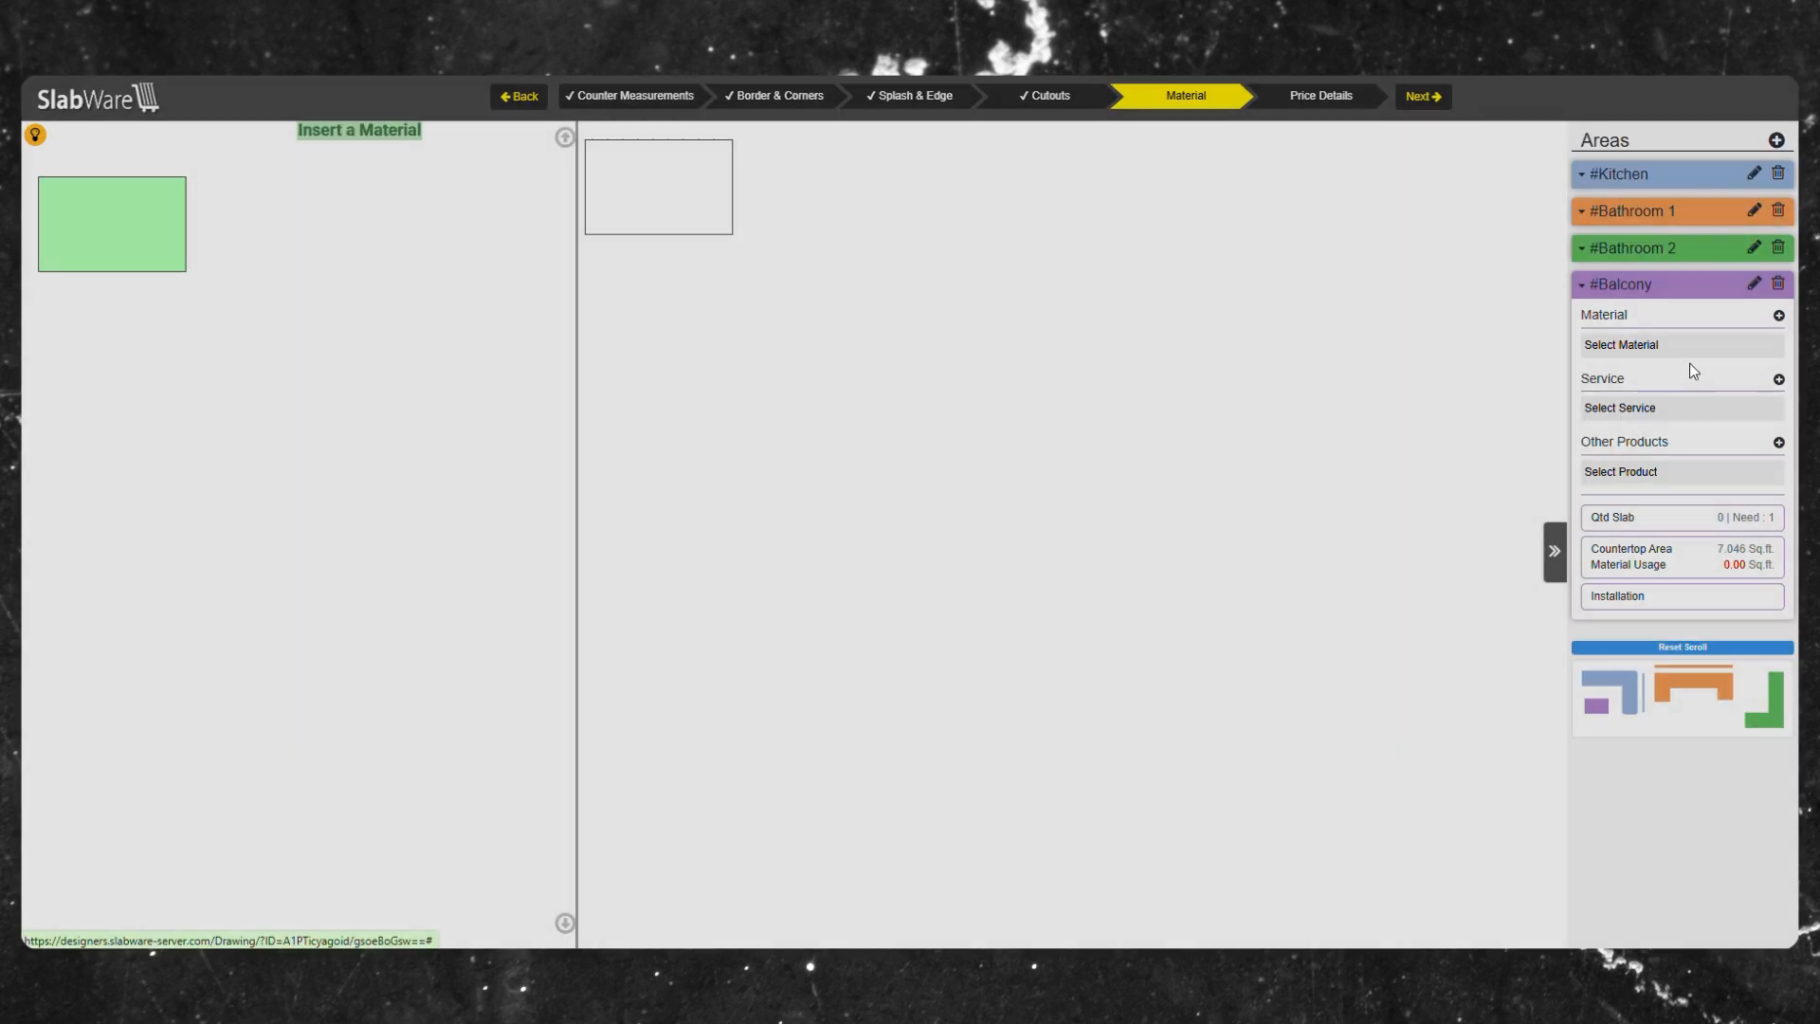
click(510, 207)
click(631, 289)
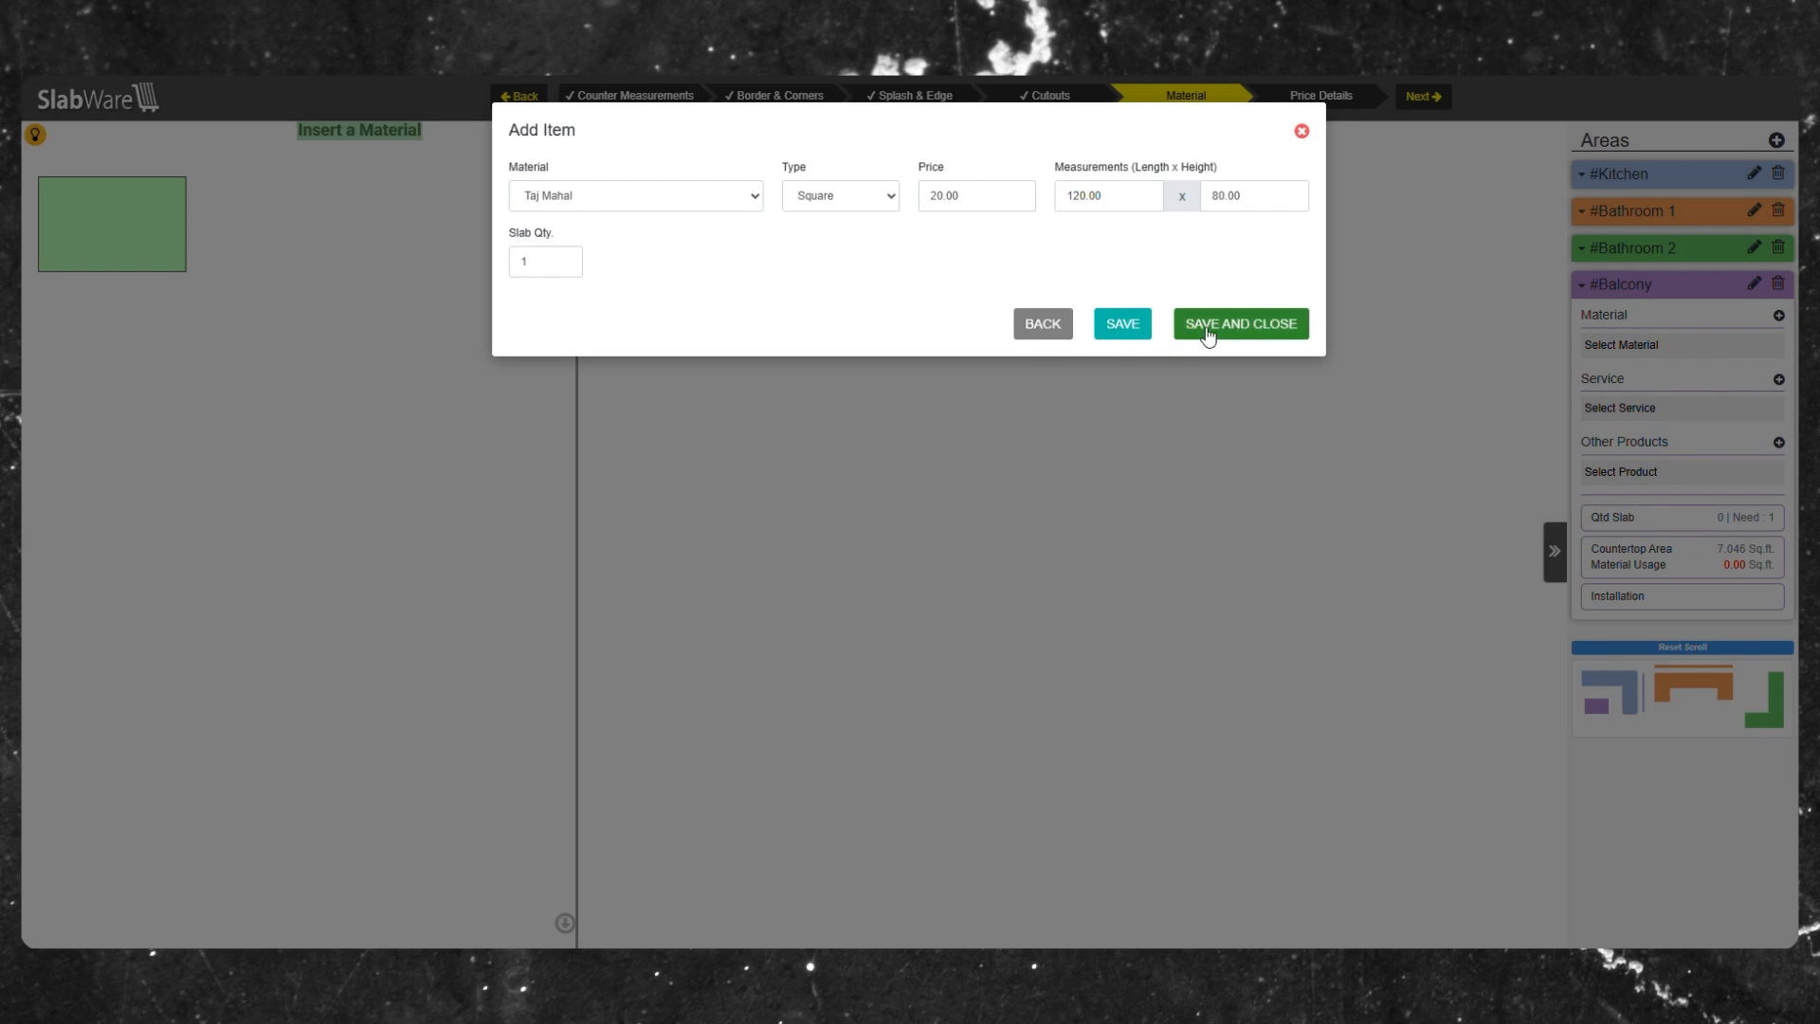
click(1221, 329)
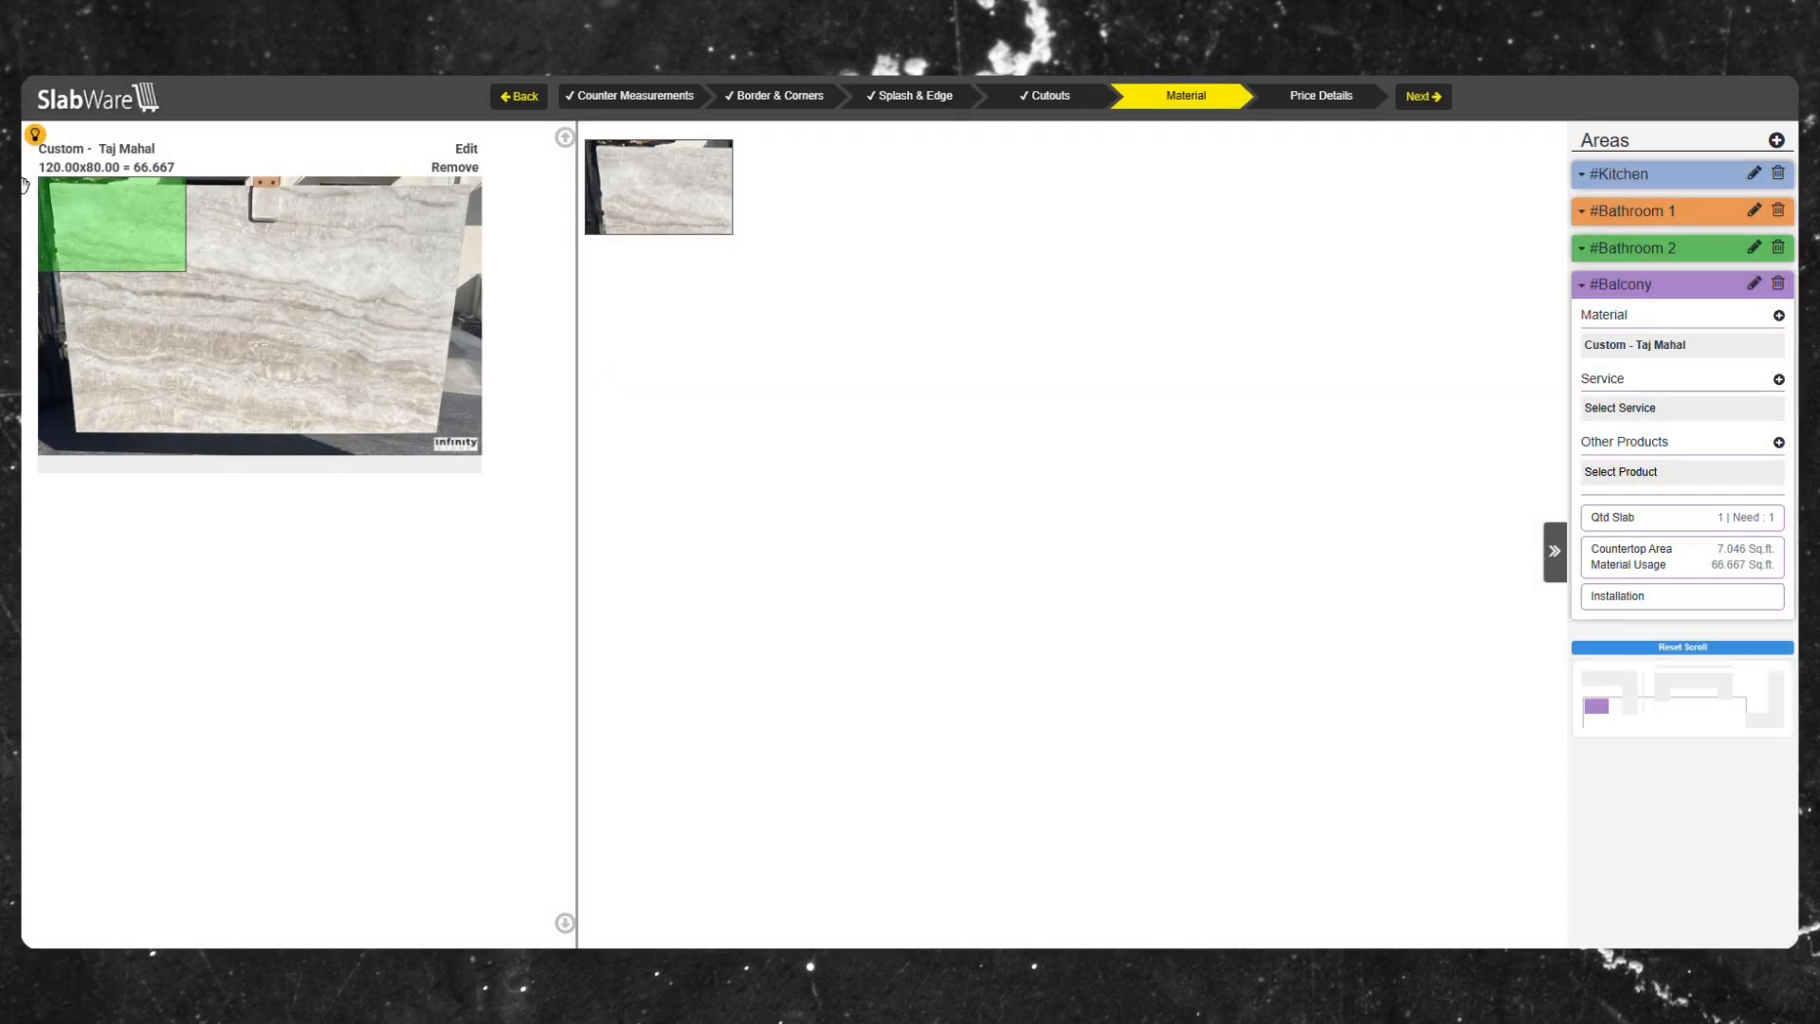
drag(107, 254, 223, 327)
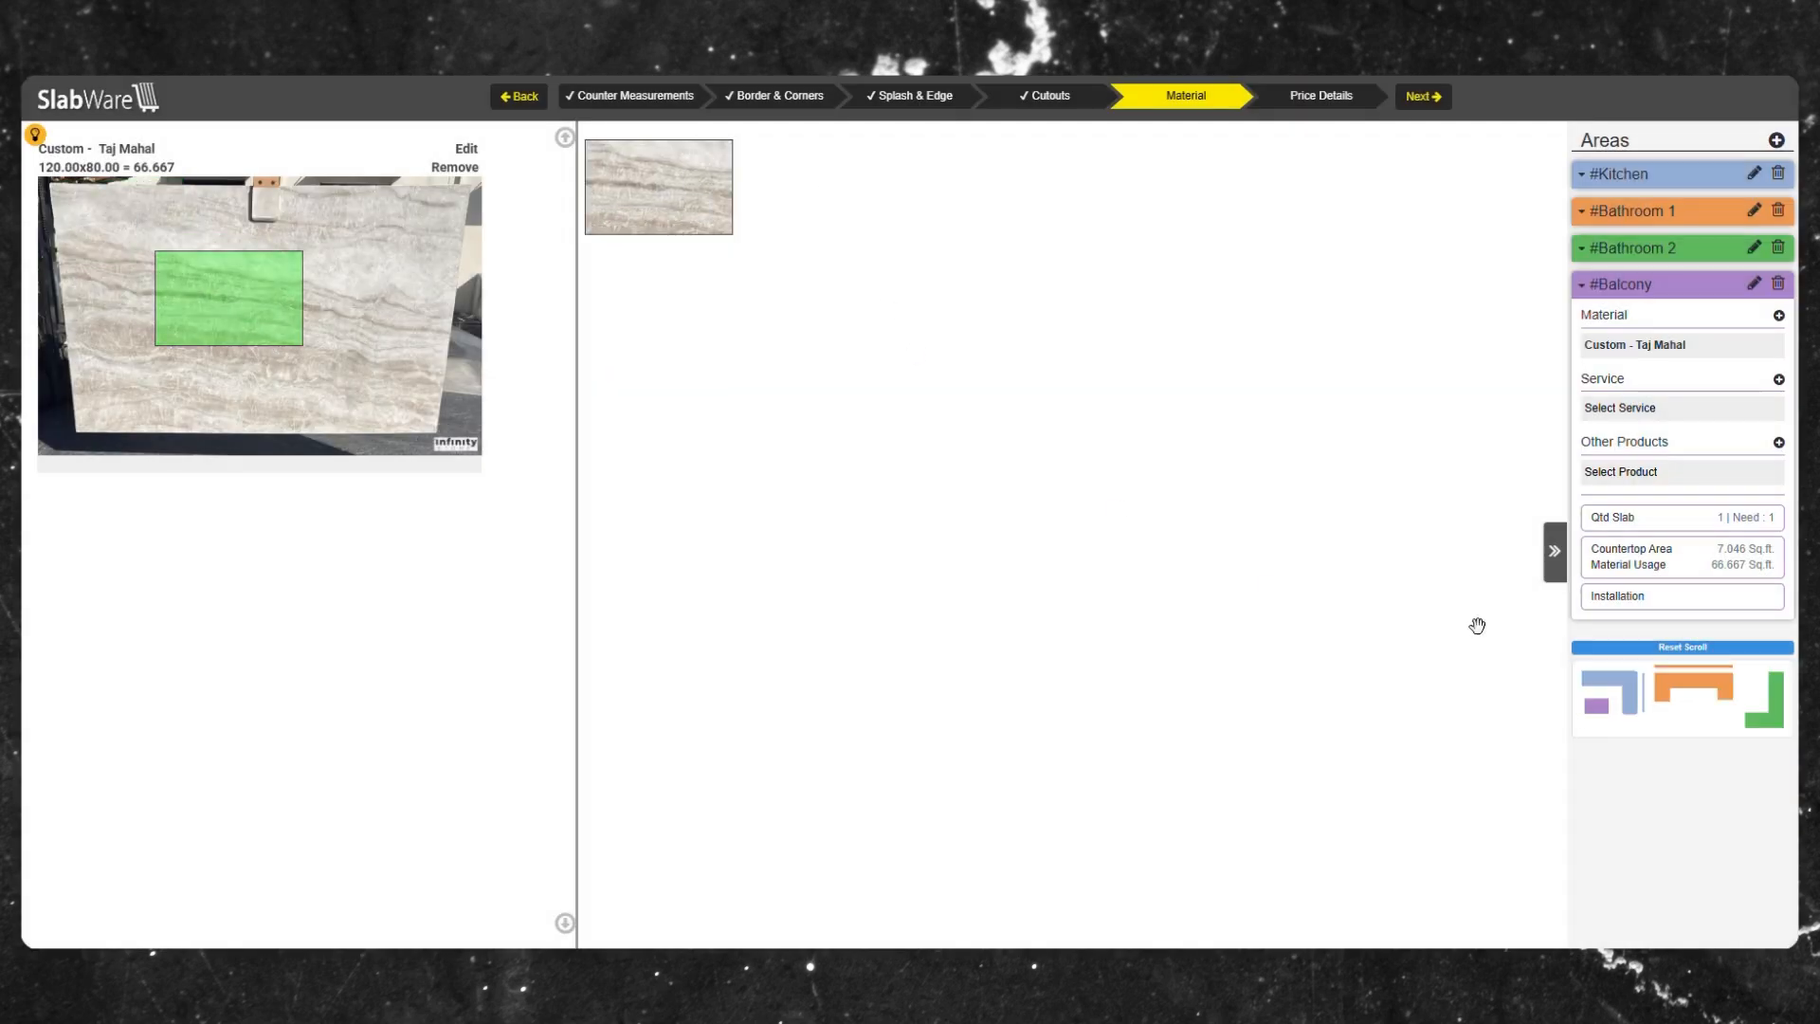
Add the Installation service to the Balcony area.
click(1779, 379)
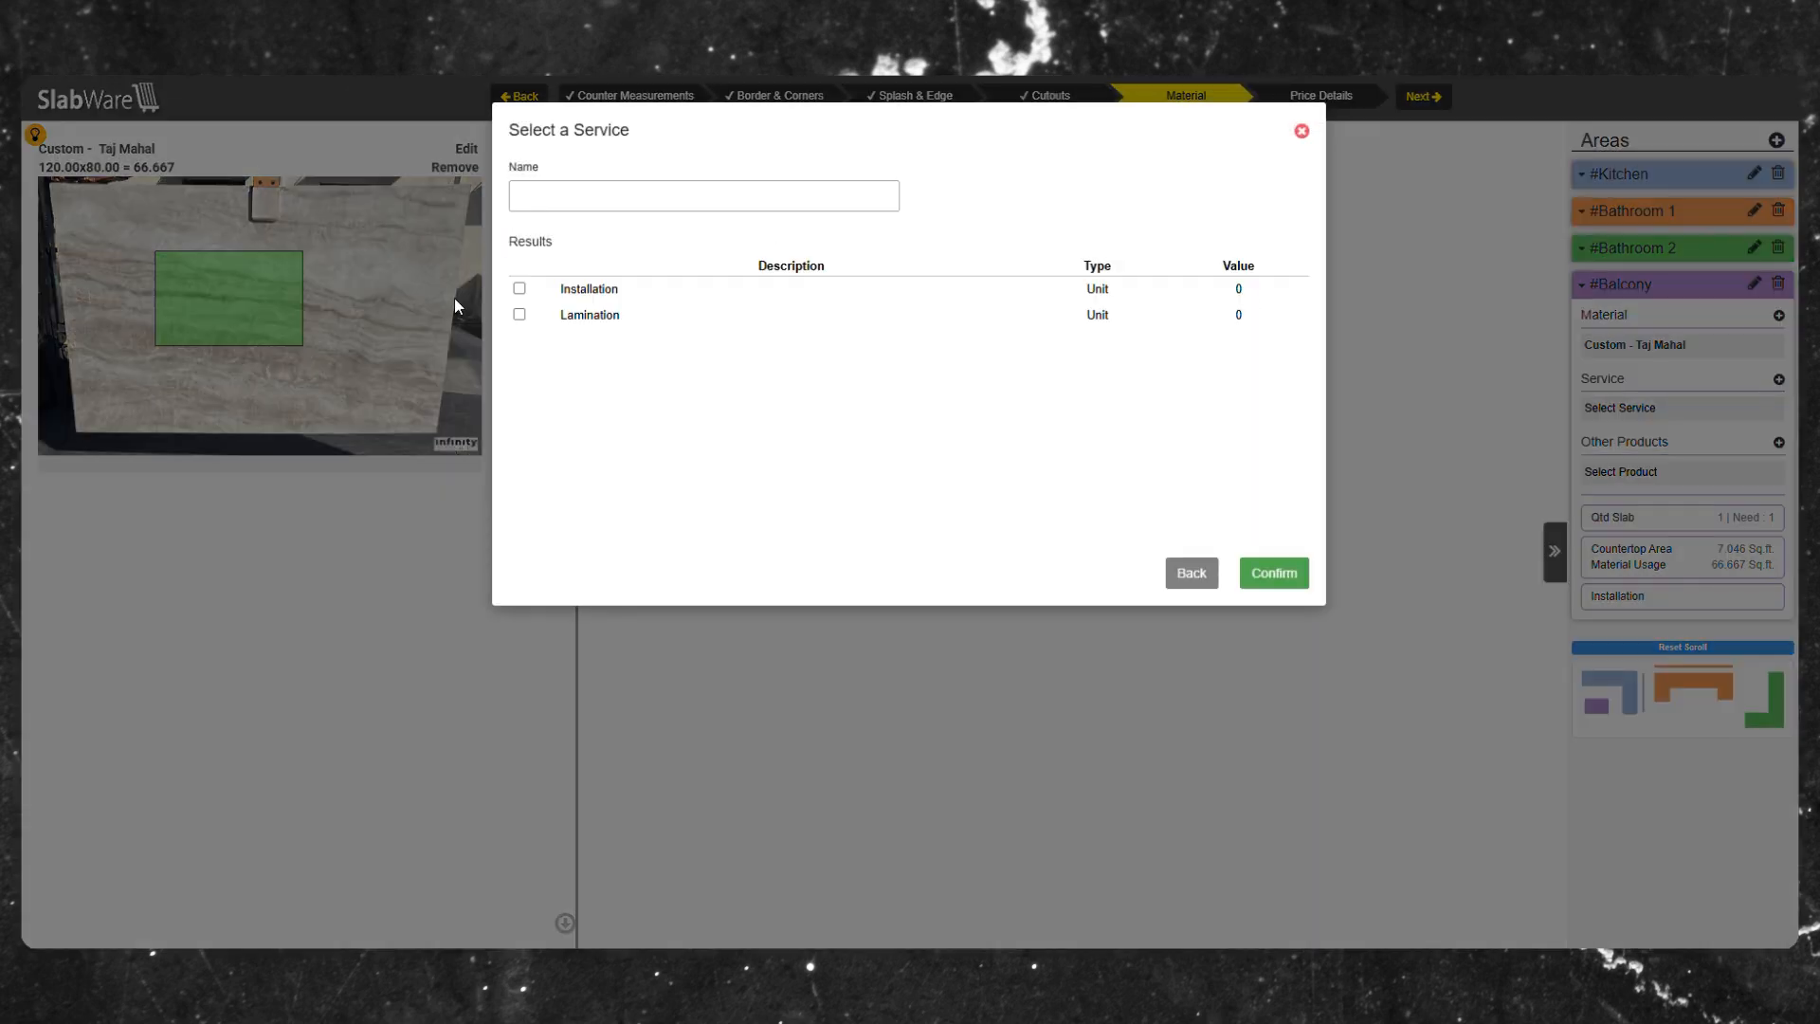
click(519, 288)
click(1297, 573)
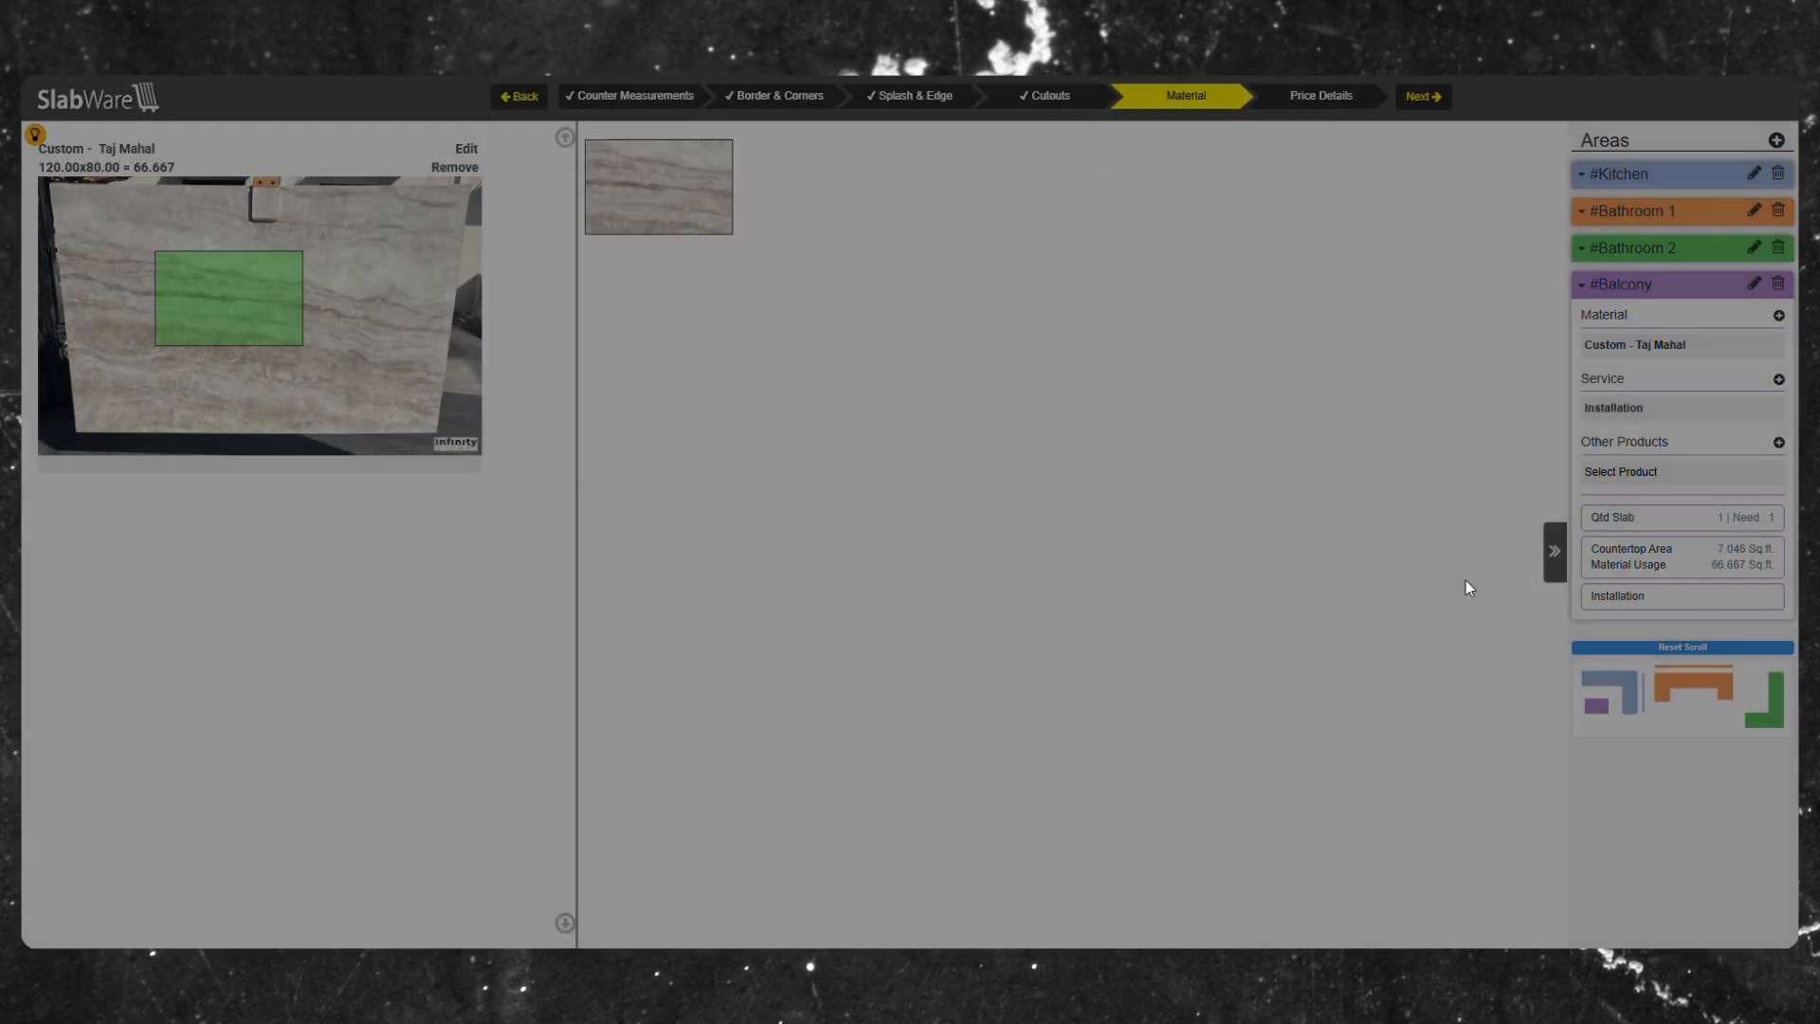
Add the Oven product to the Balcony area.
click(1779, 442)
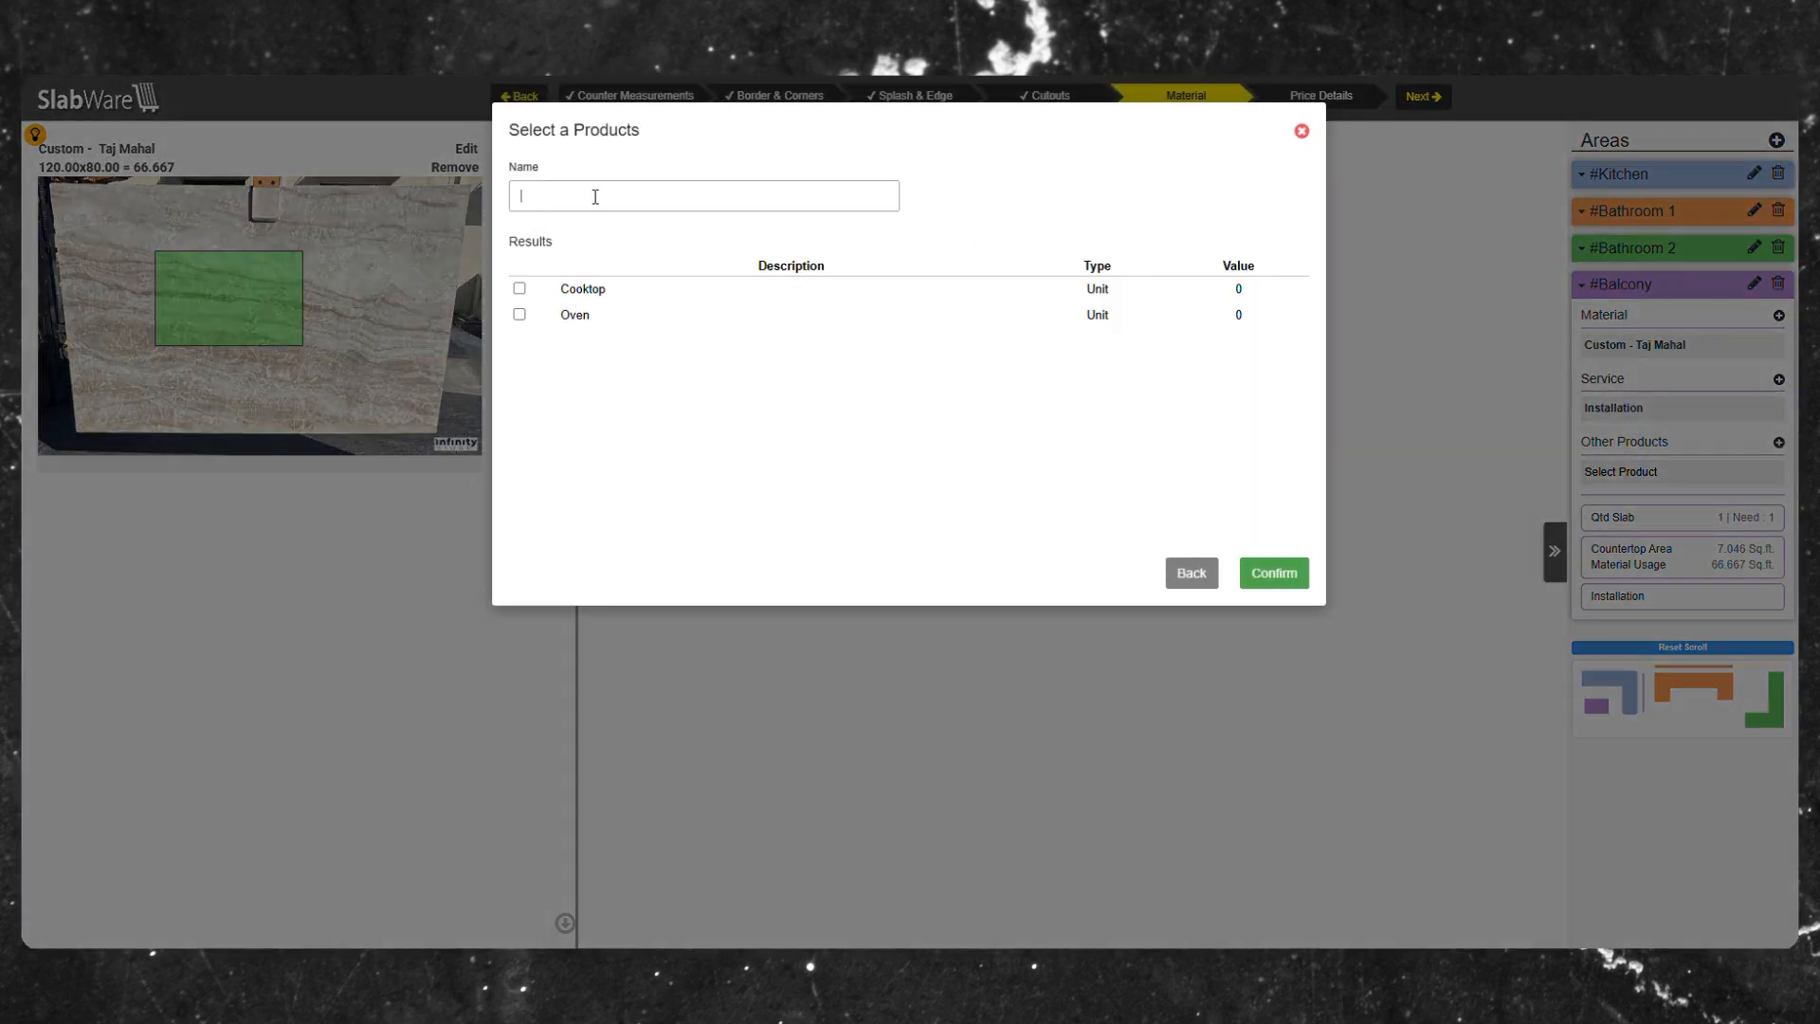
click(520, 314)
click(1280, 574)
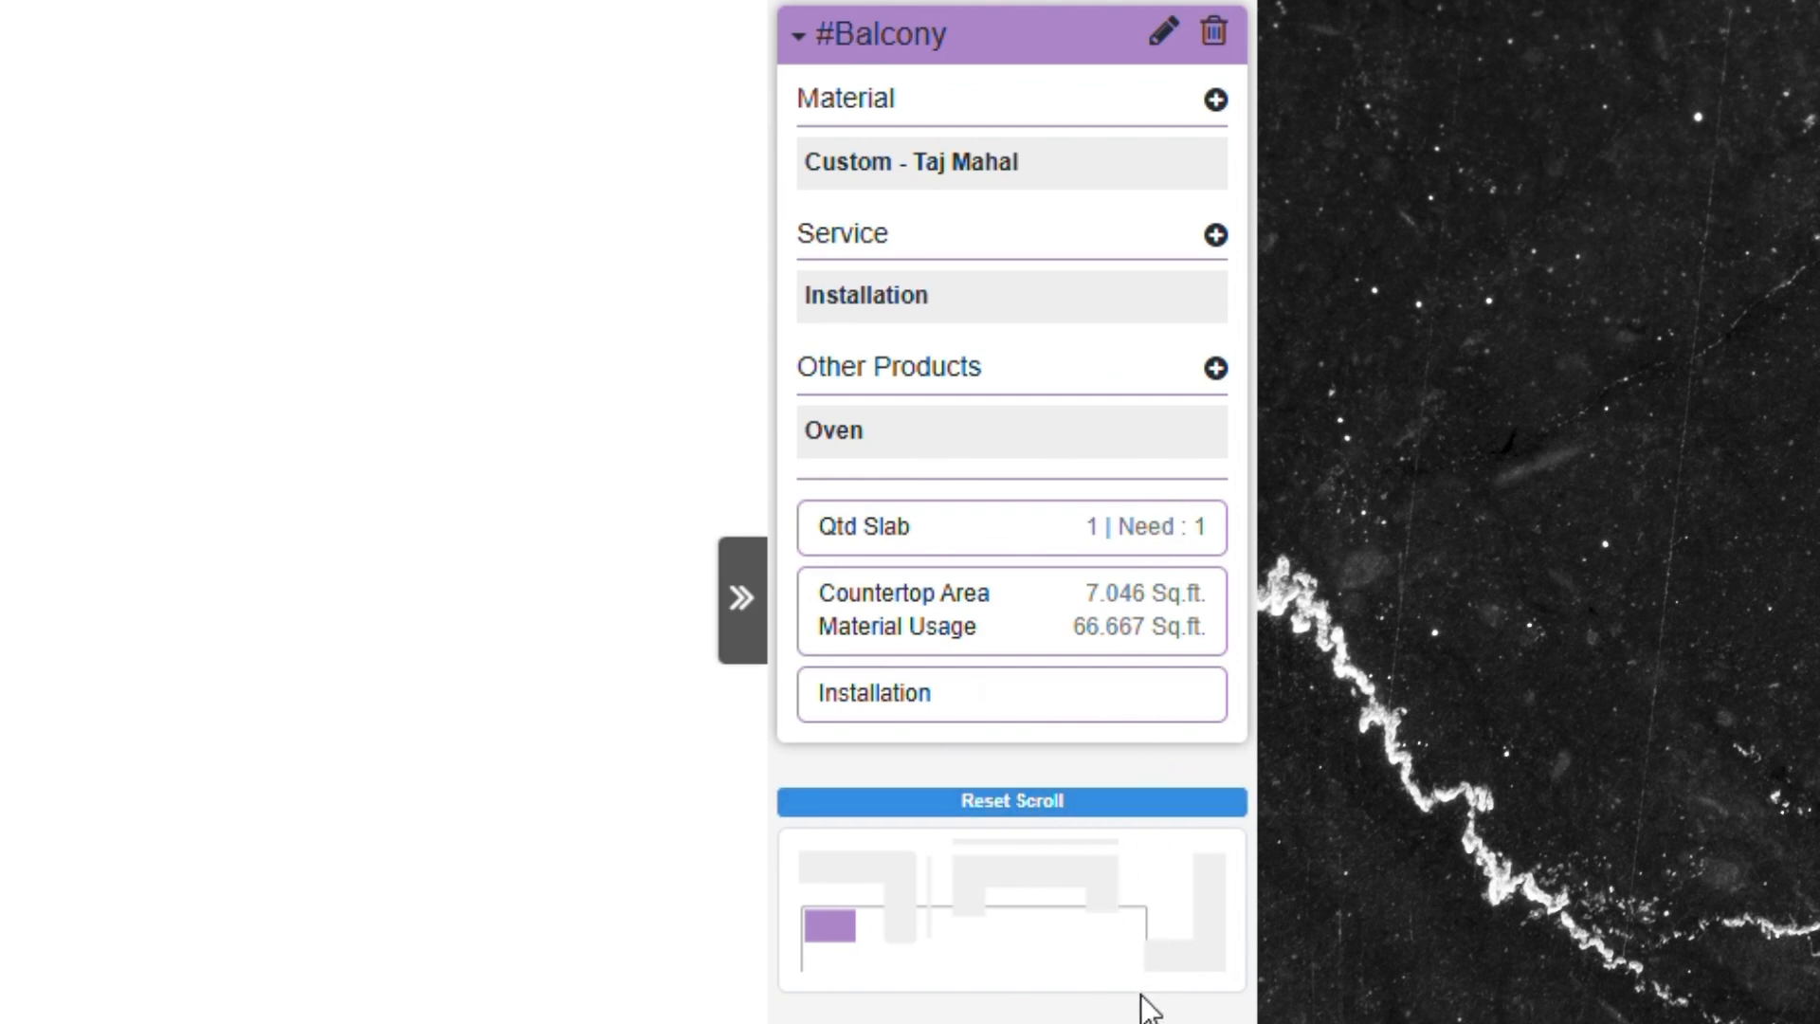
Go to Price Details and rearrange the Bathroom Splash-A, Bathroom and Bathroom 2 labels on the review drawing.
scroll(1097, 638, up, 3)
click(885, 119)
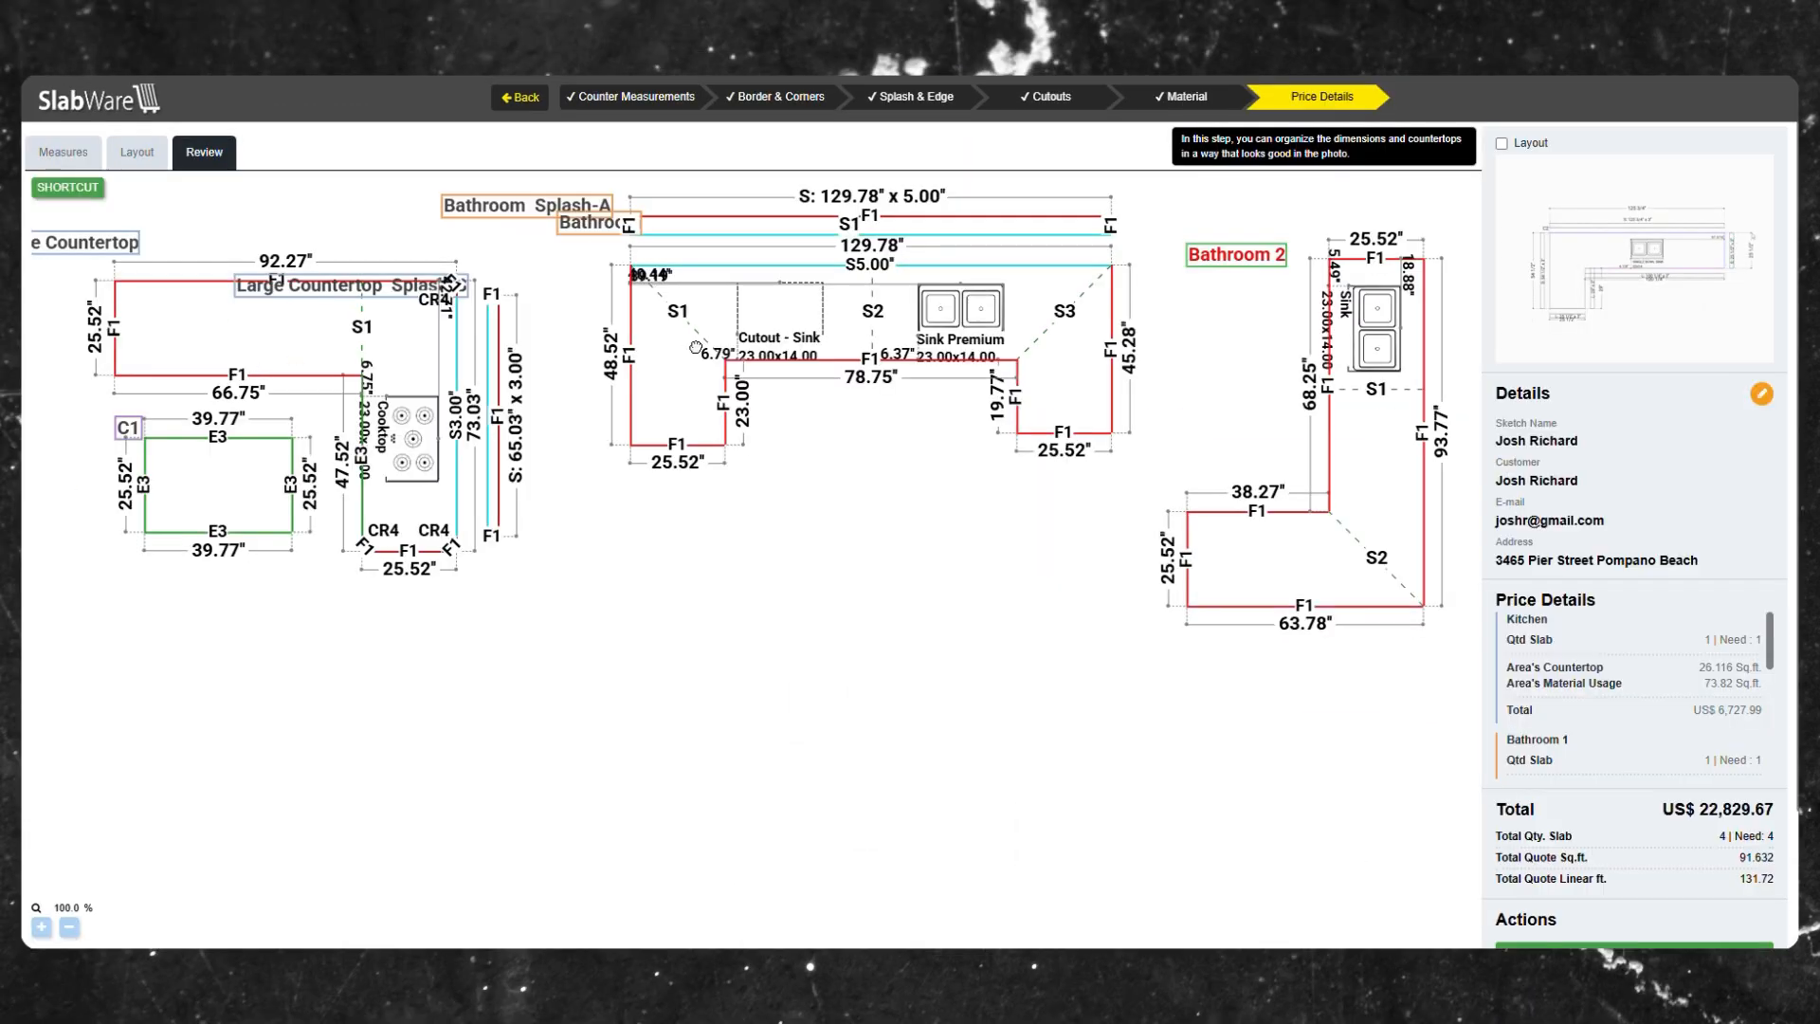
drag(561, 235, 514, 220)
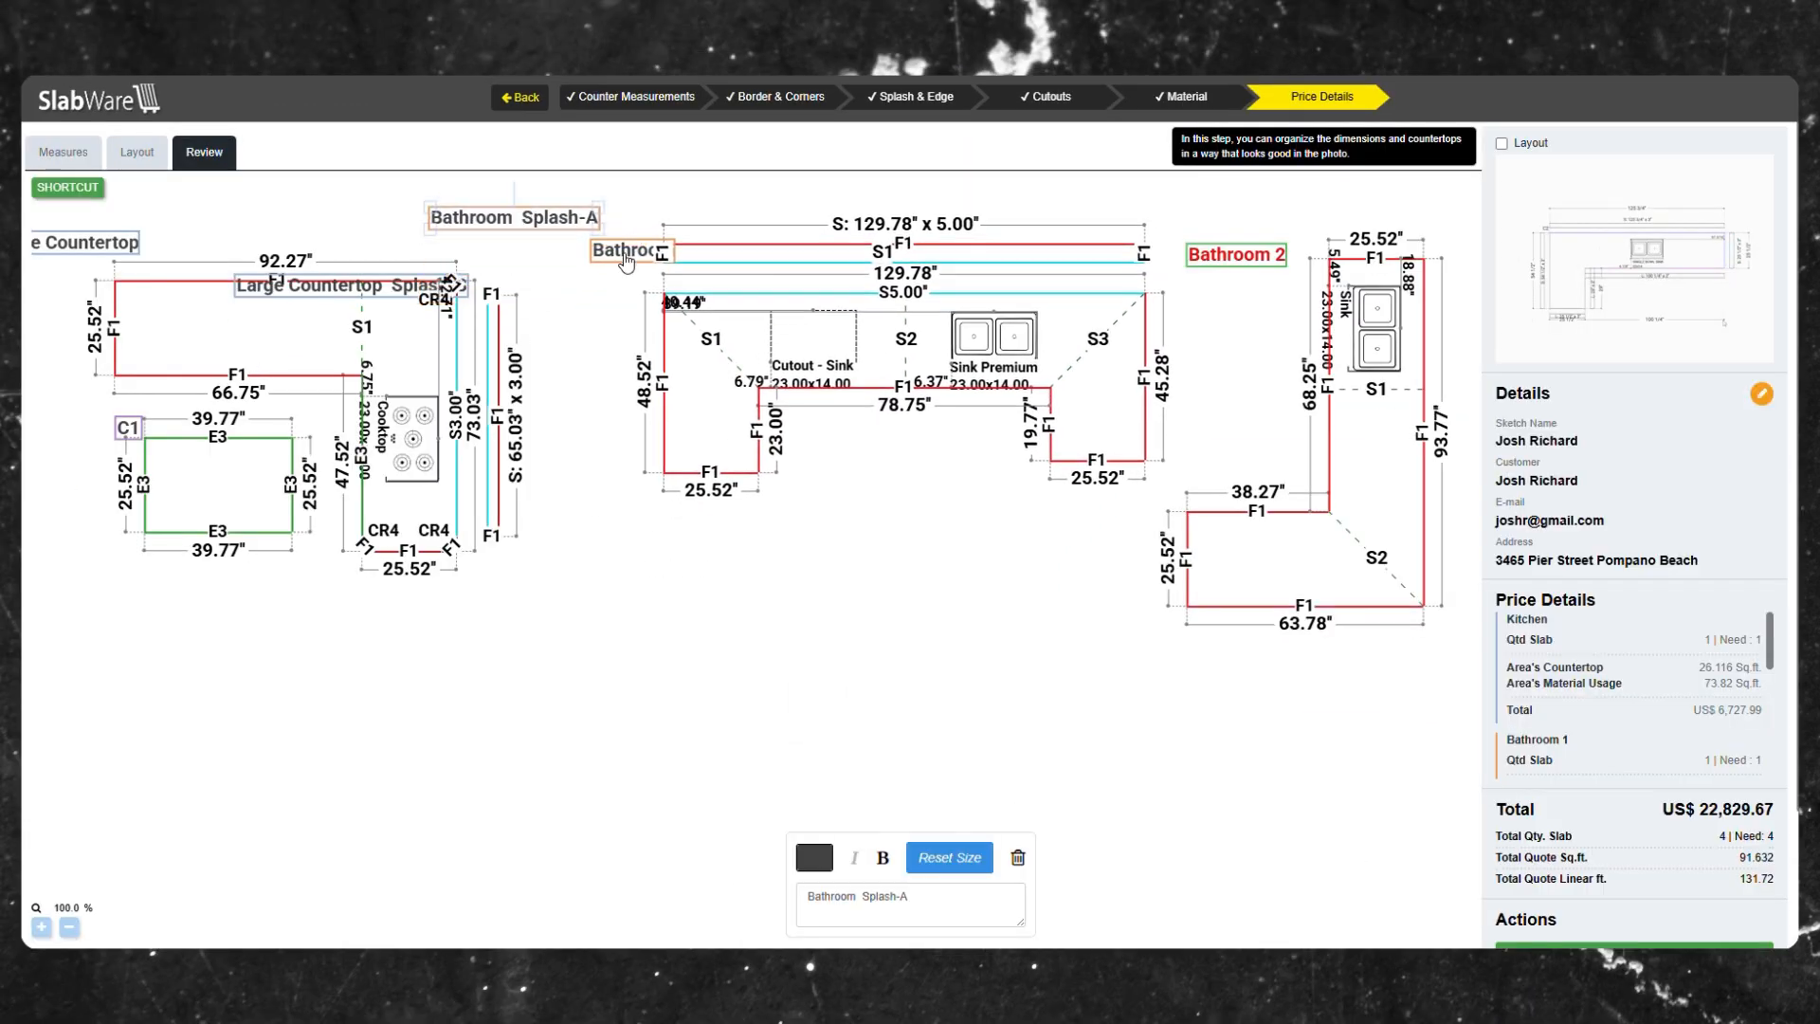
drag(626, 255, 578, 266)
drag(1242, 251, 1251, 268)
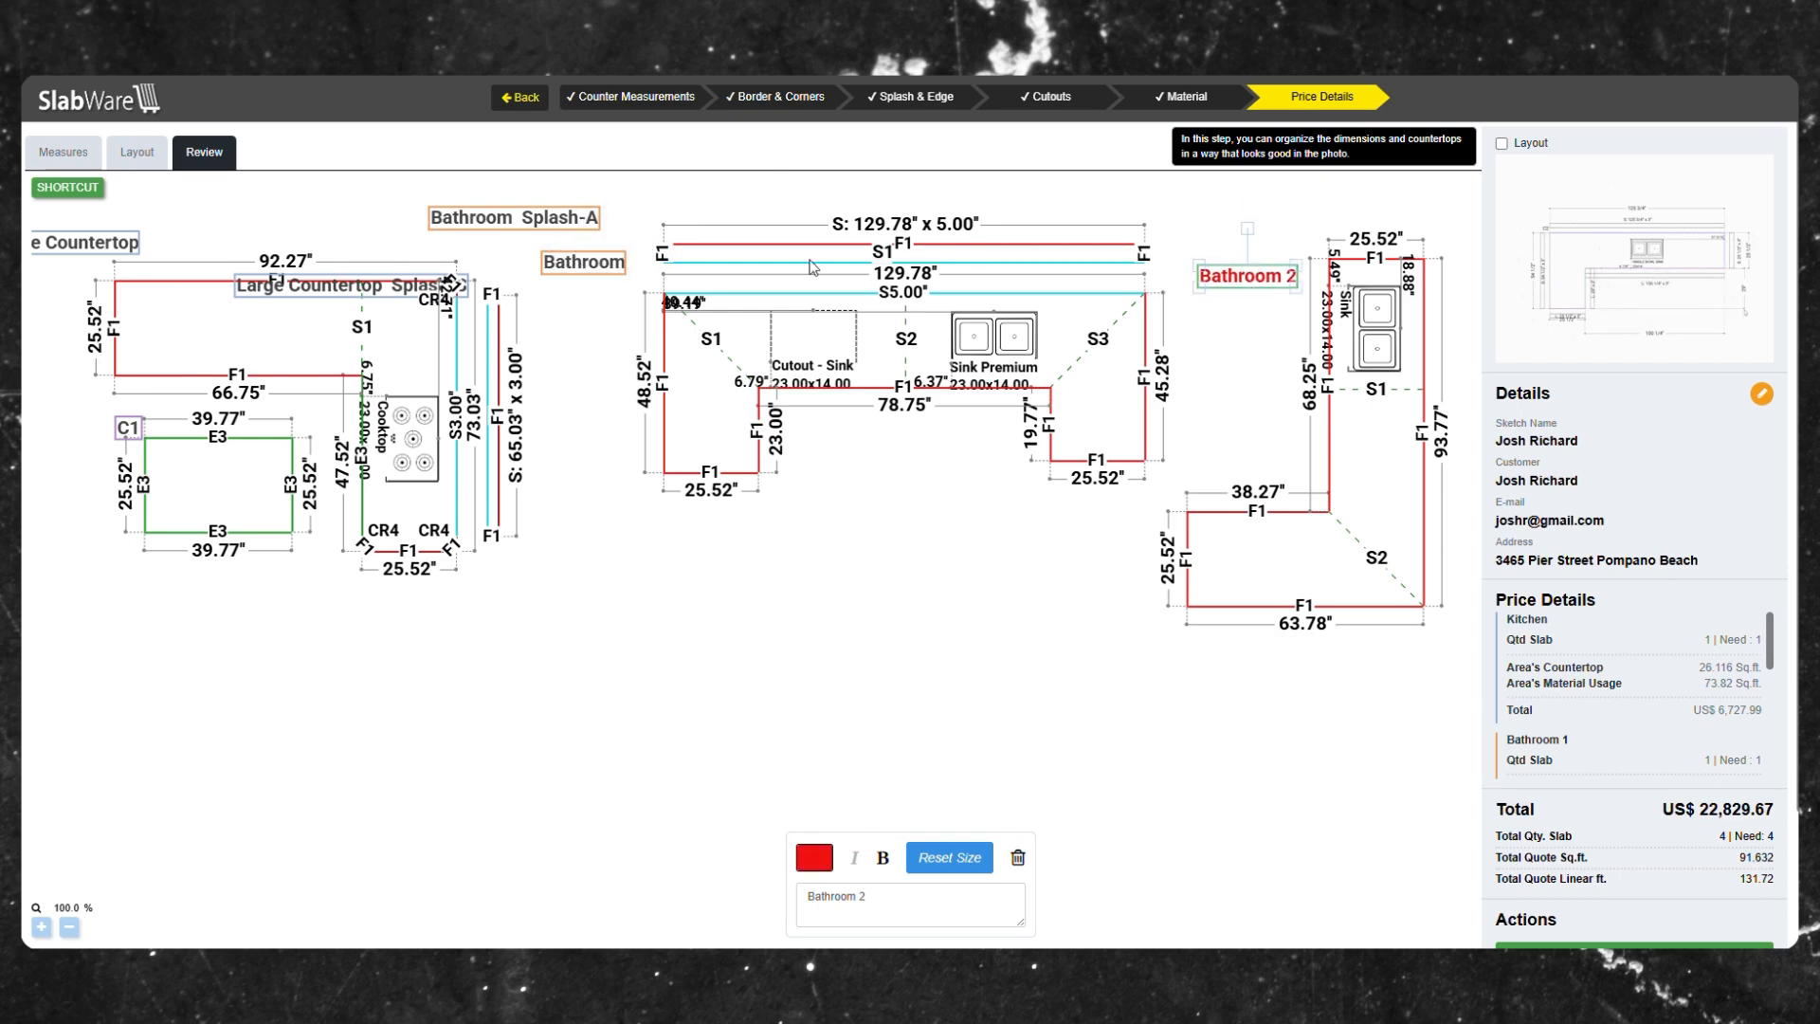
drag(407, 341, 411, 350)
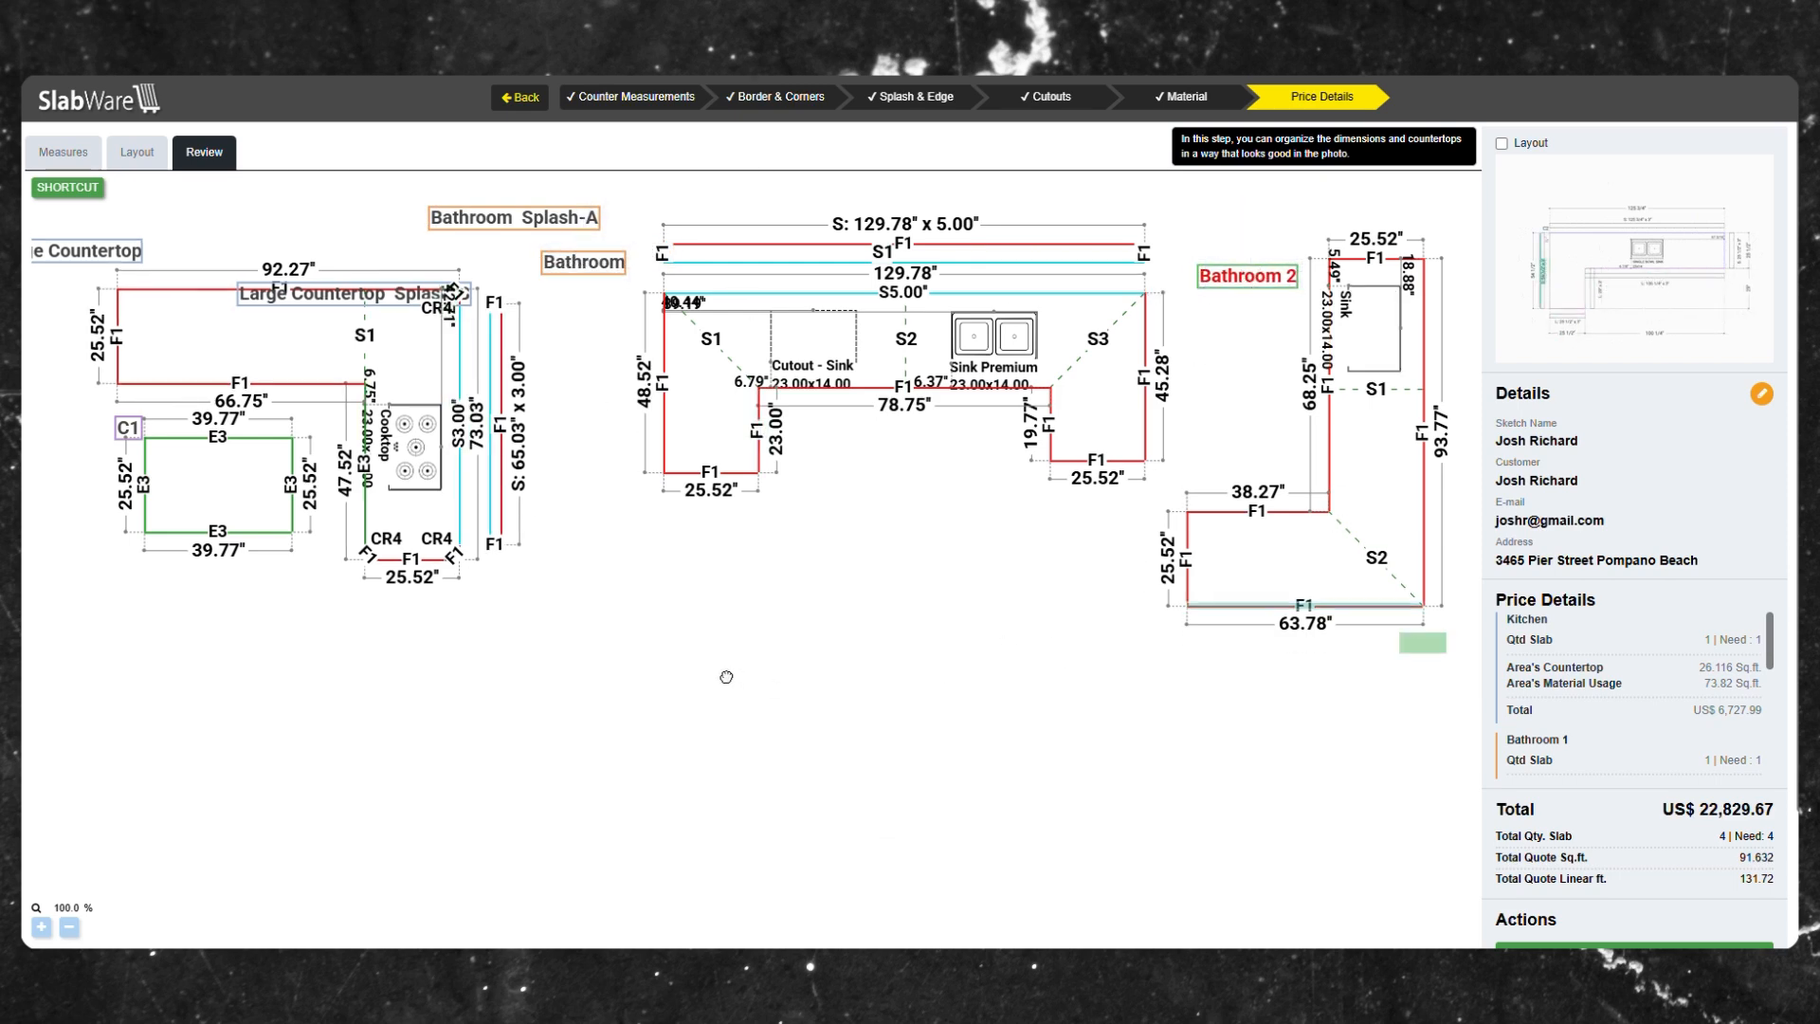
Open the Measures tab and review the per-area pricing tables.
click(63, 151)
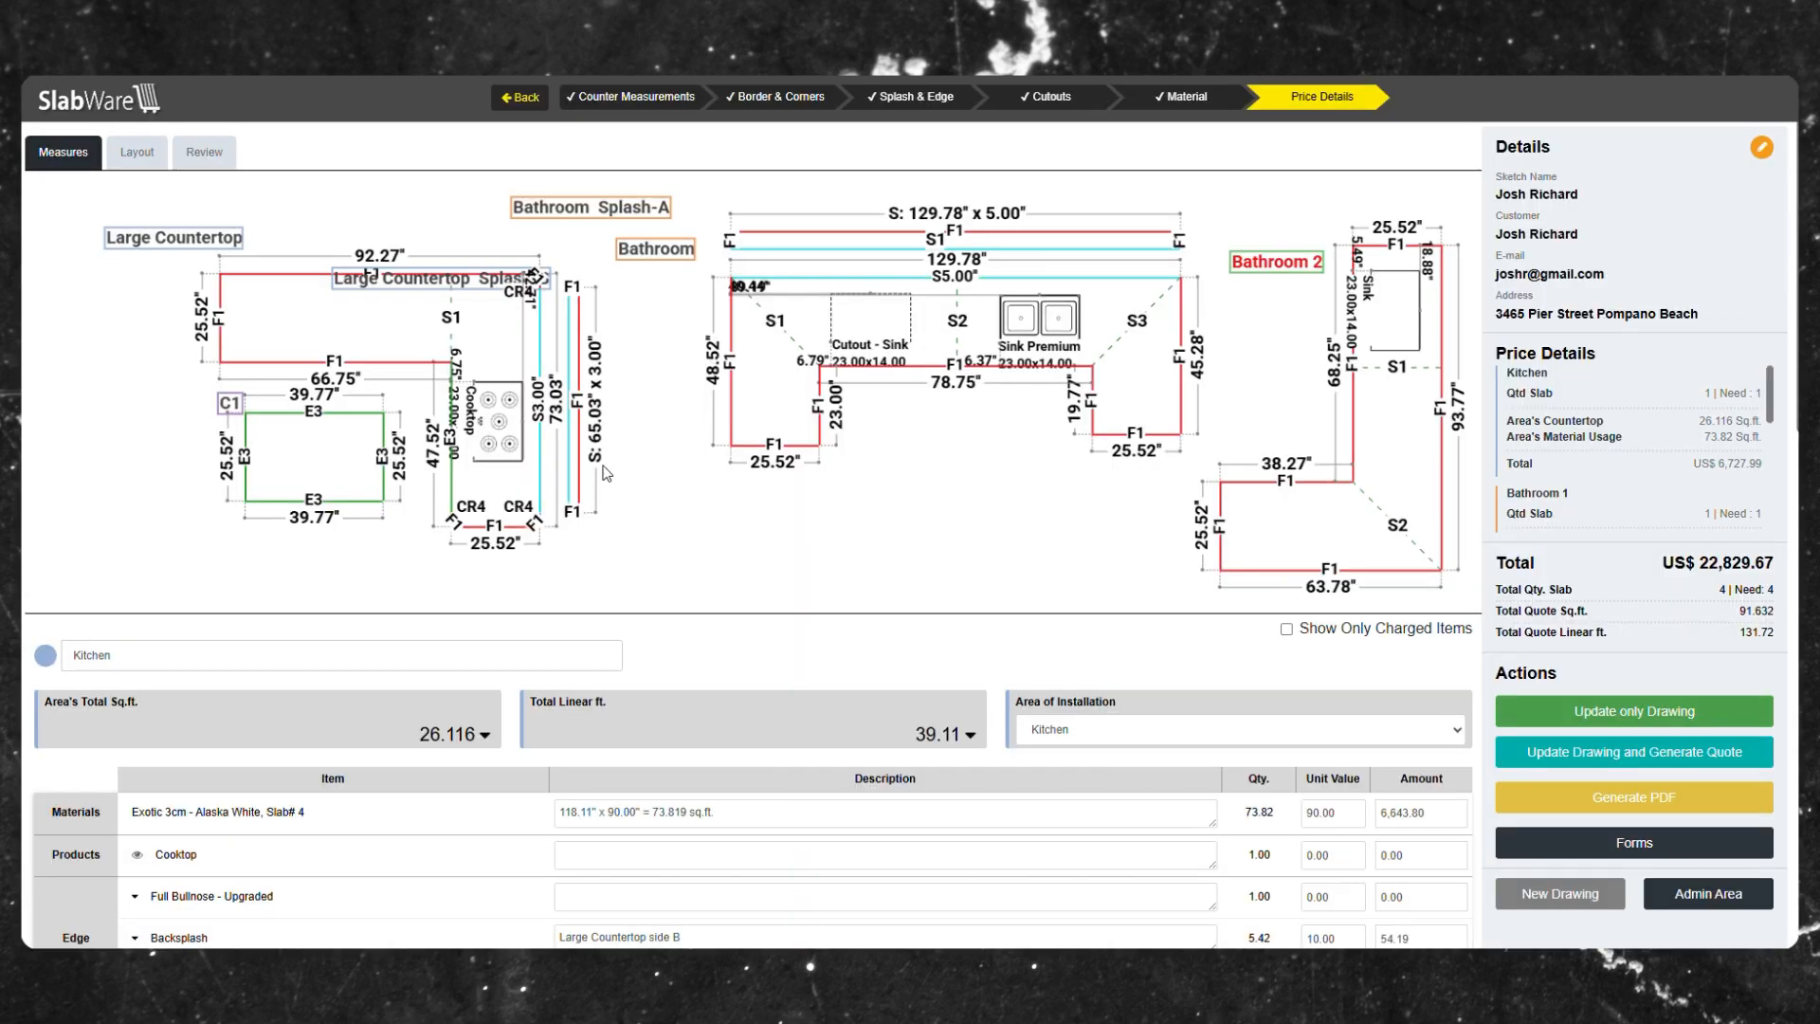
scroll(607, 472, down, 2)
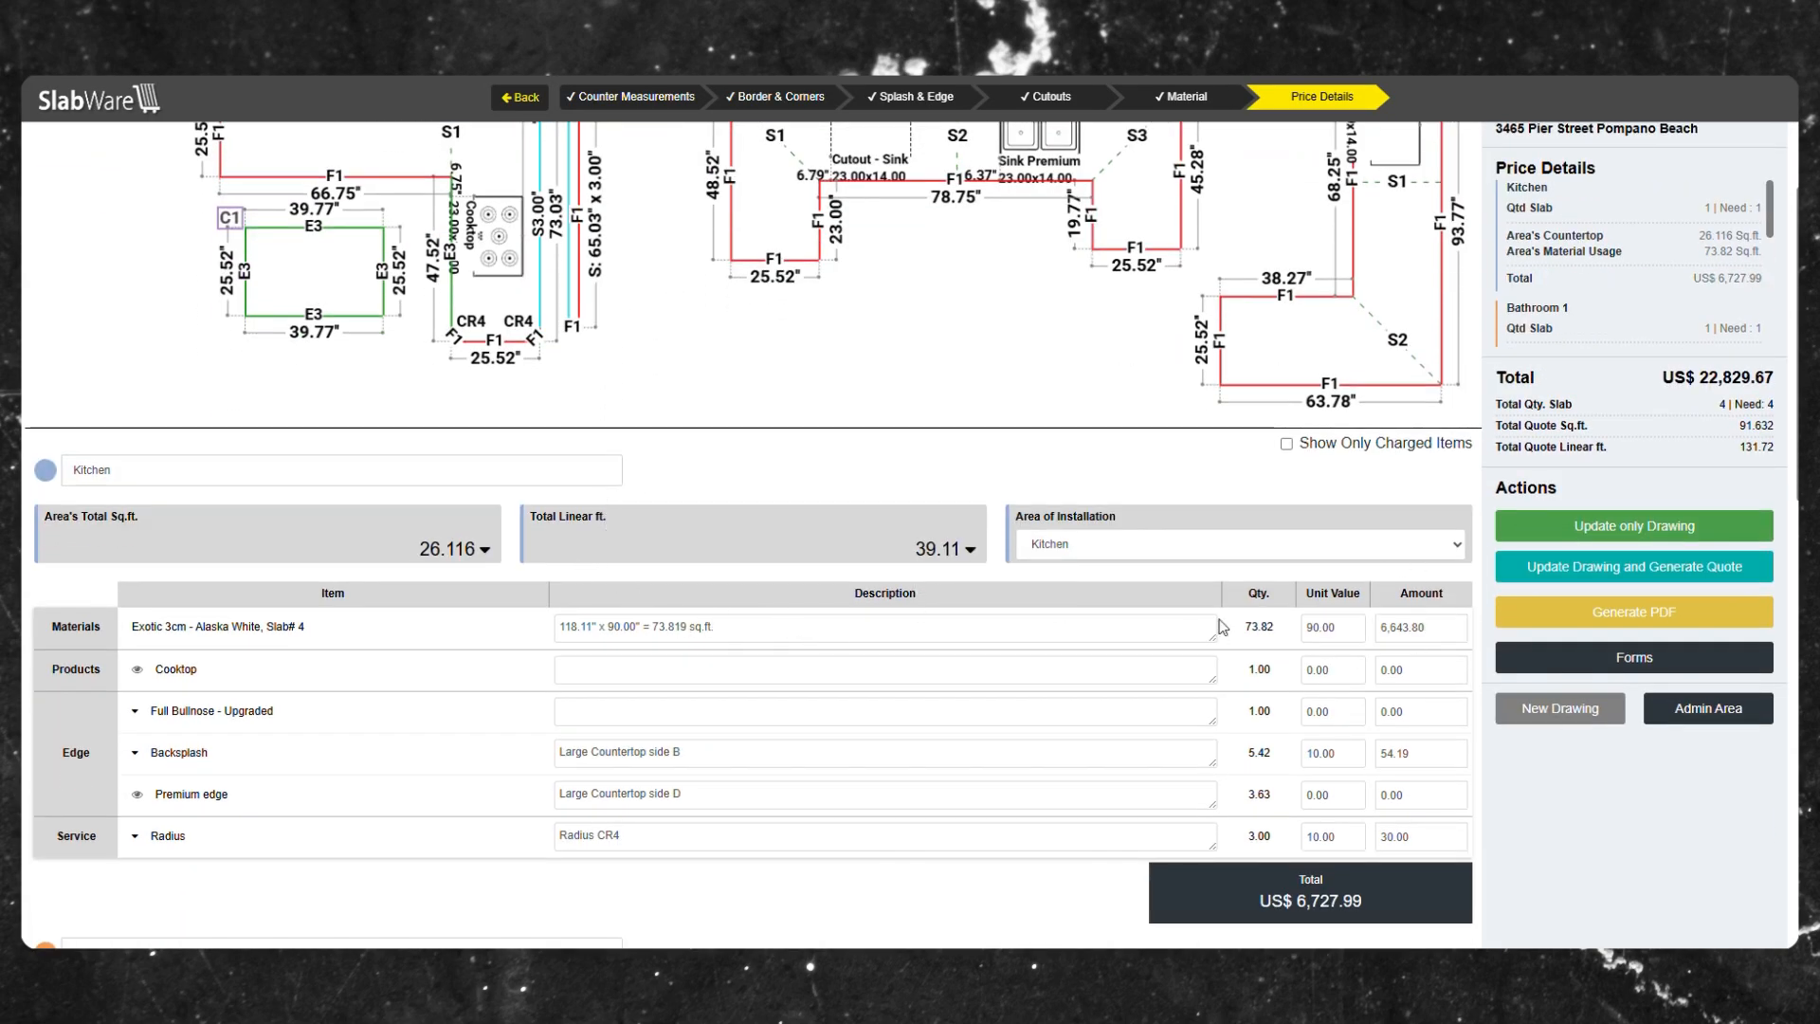
scroll(1221, 627, down, 12)
scroll(968, 661, up, 12)
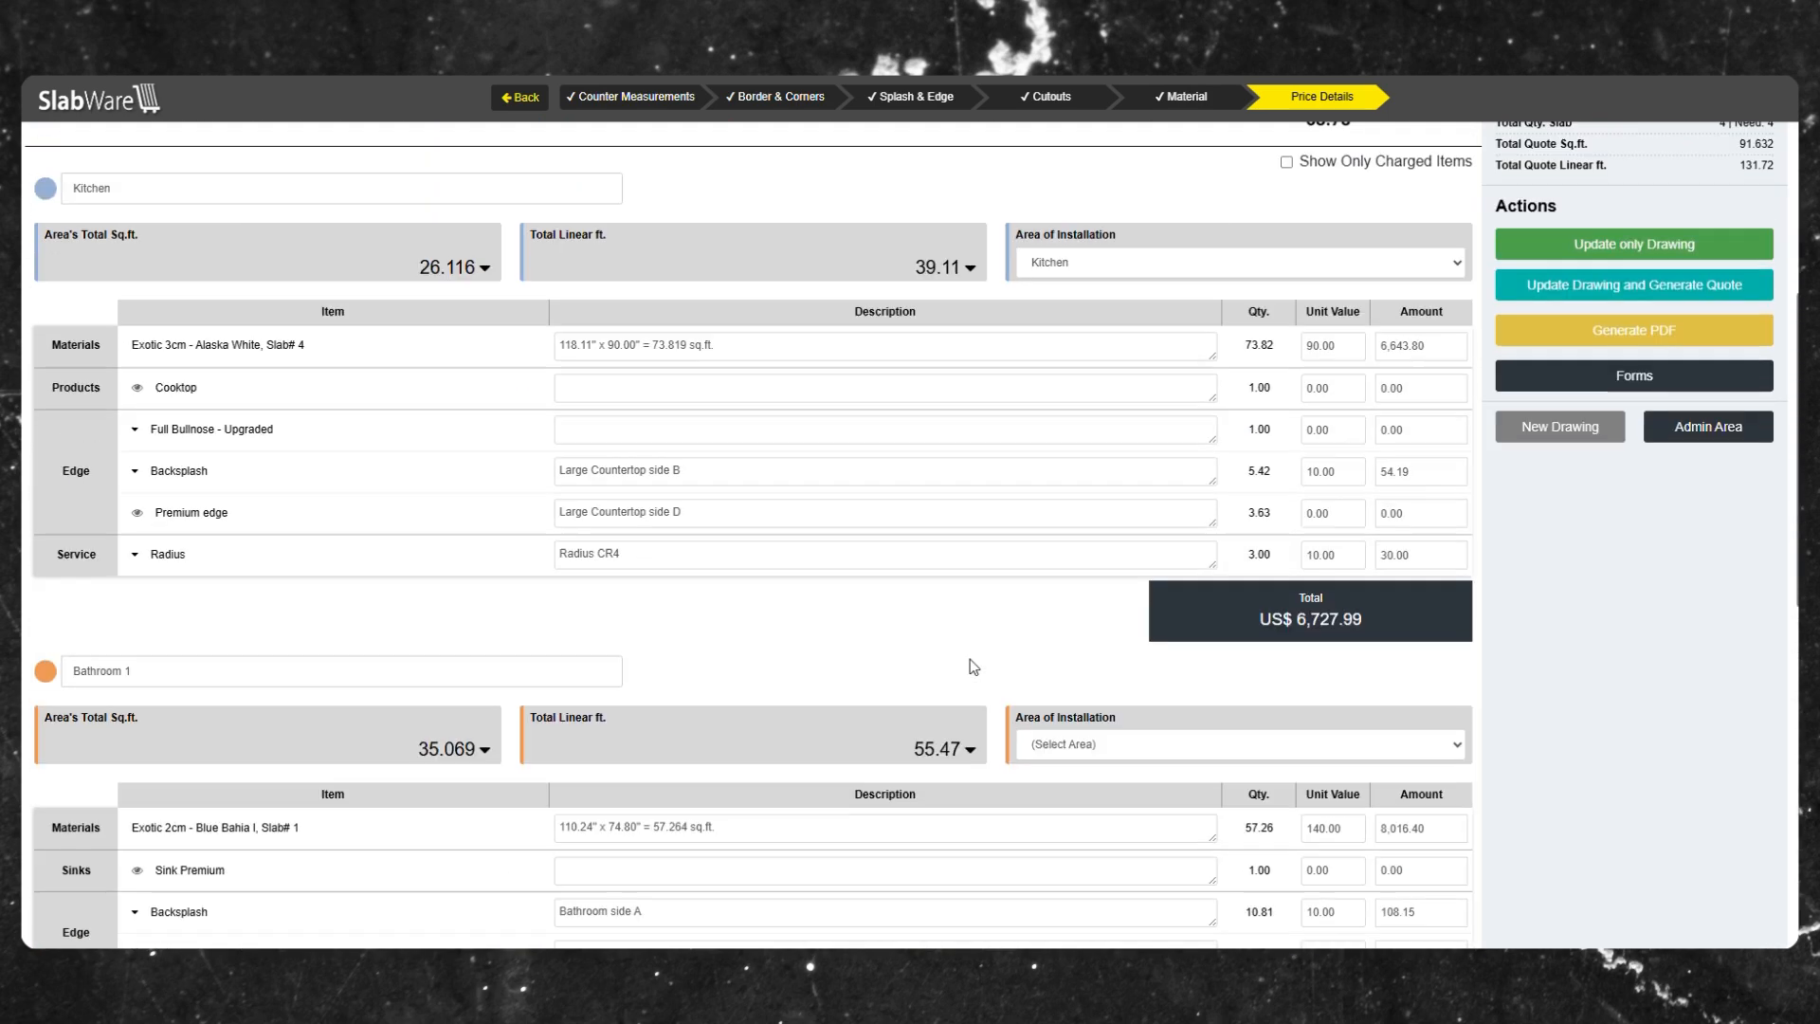